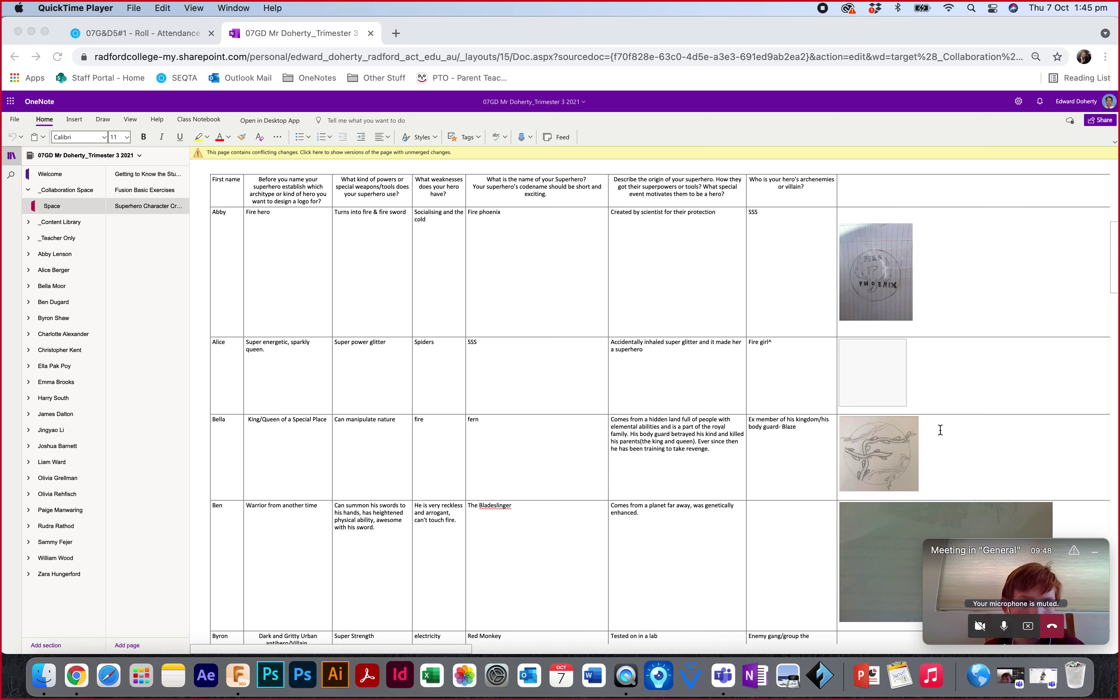
Examine the superhero character table in the class notebook, including each row's powers, codename, origin and logo sketch.
scroll(941, 430, down, 5)
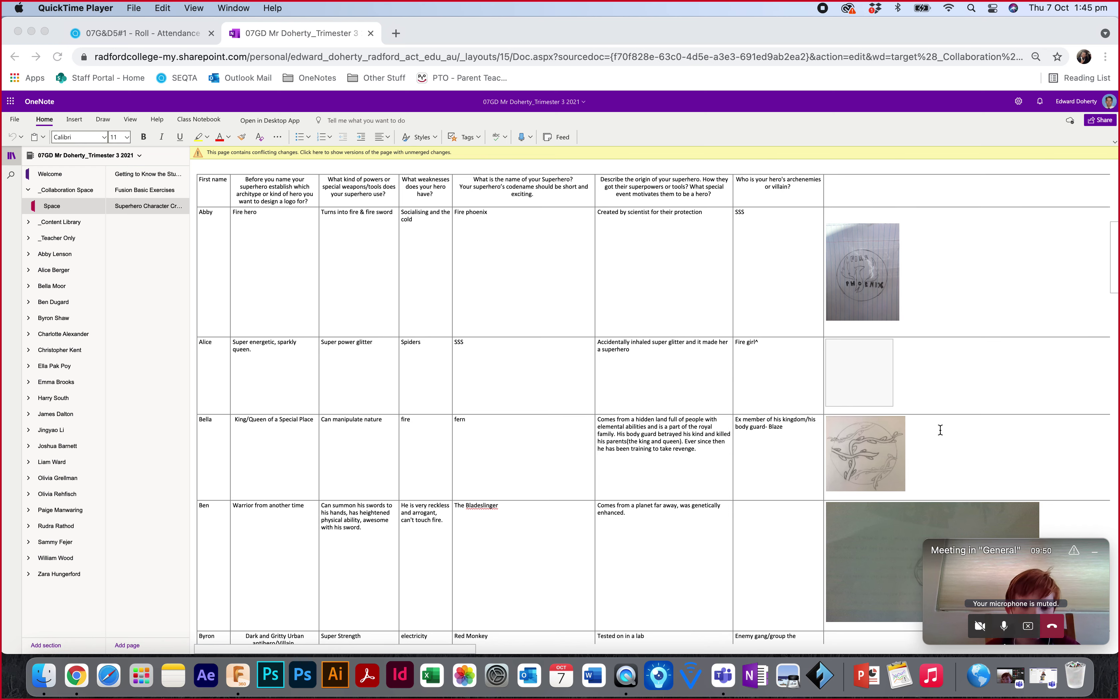
scroll(941, 430, down, 7)
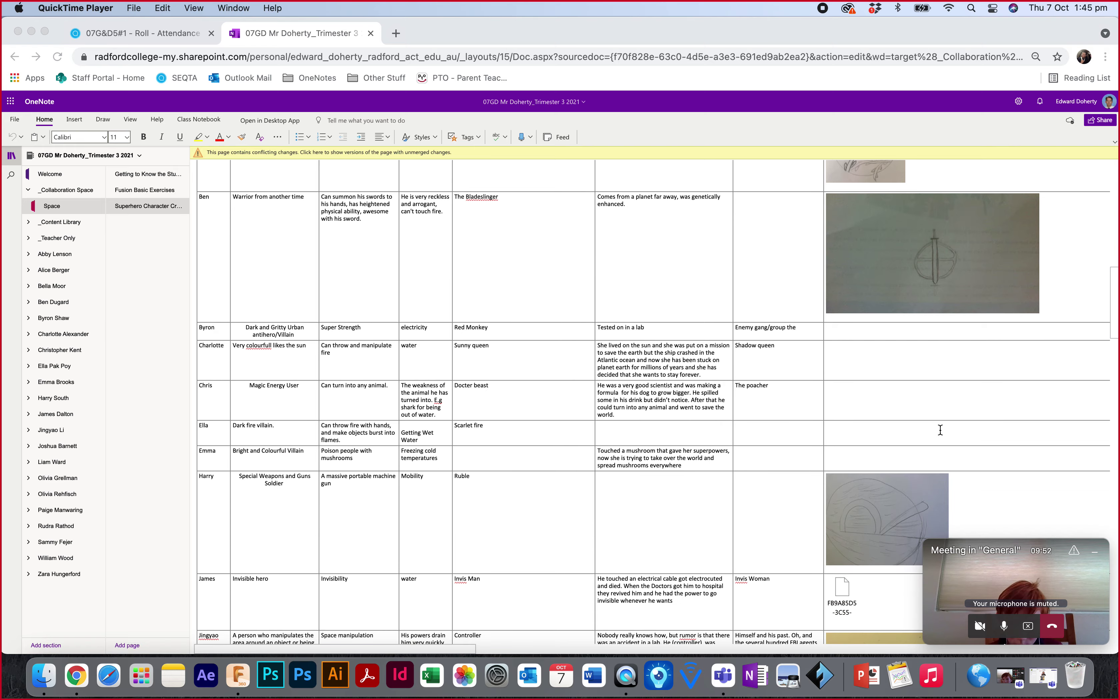
scroll(940, 430, down, 10)
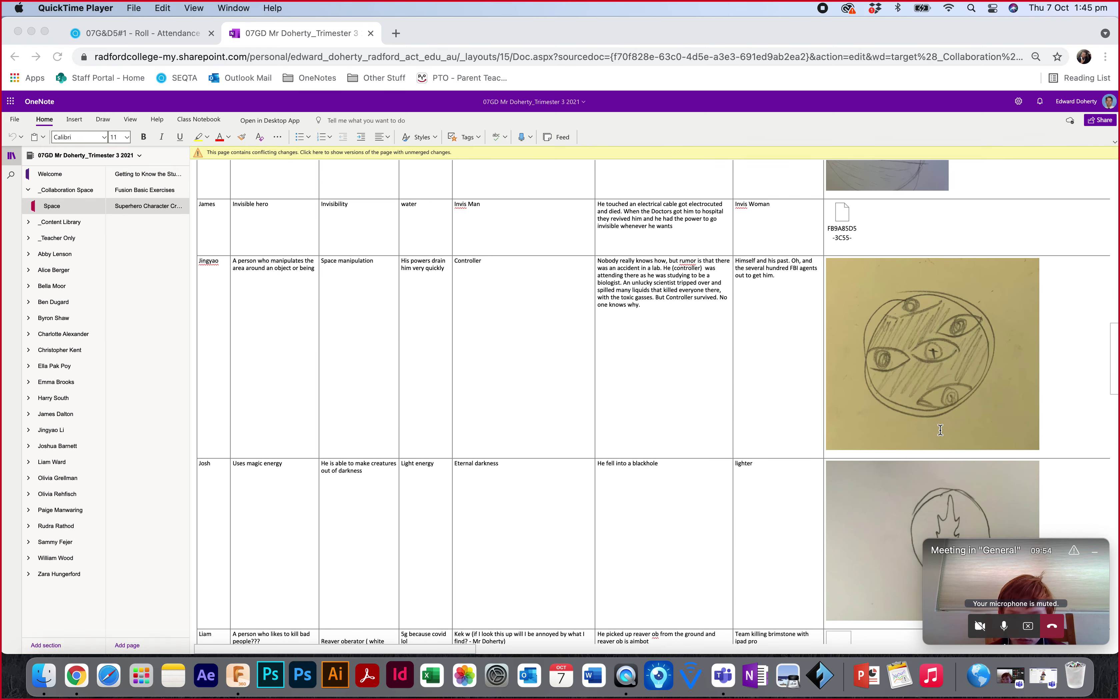
scroll(940, 430, down, 15)
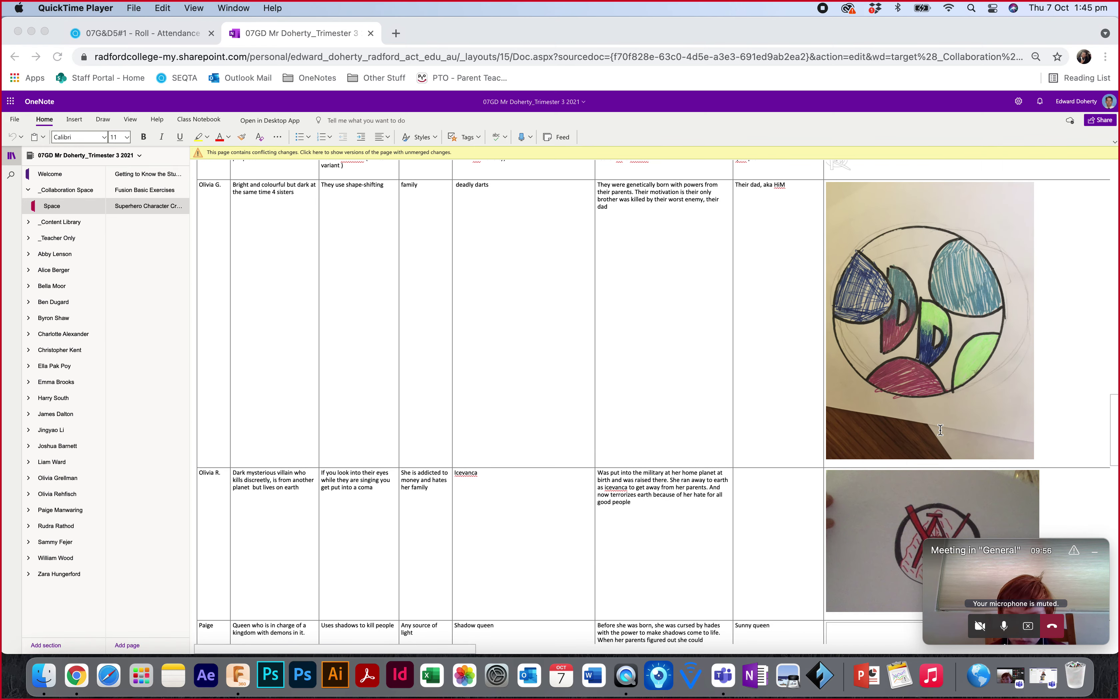
scroll(941, 430, down, 10)
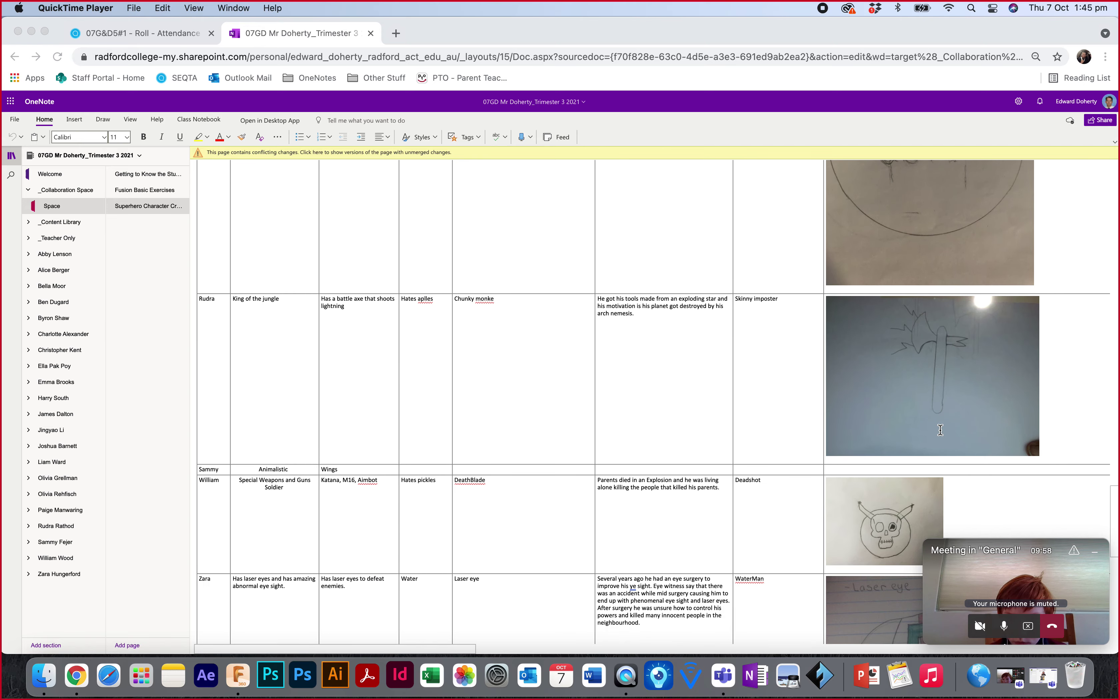
scroll(940, 430, down, 3)
scroll(940, 430, up, 15)
scroll(940, 431, up, 15)
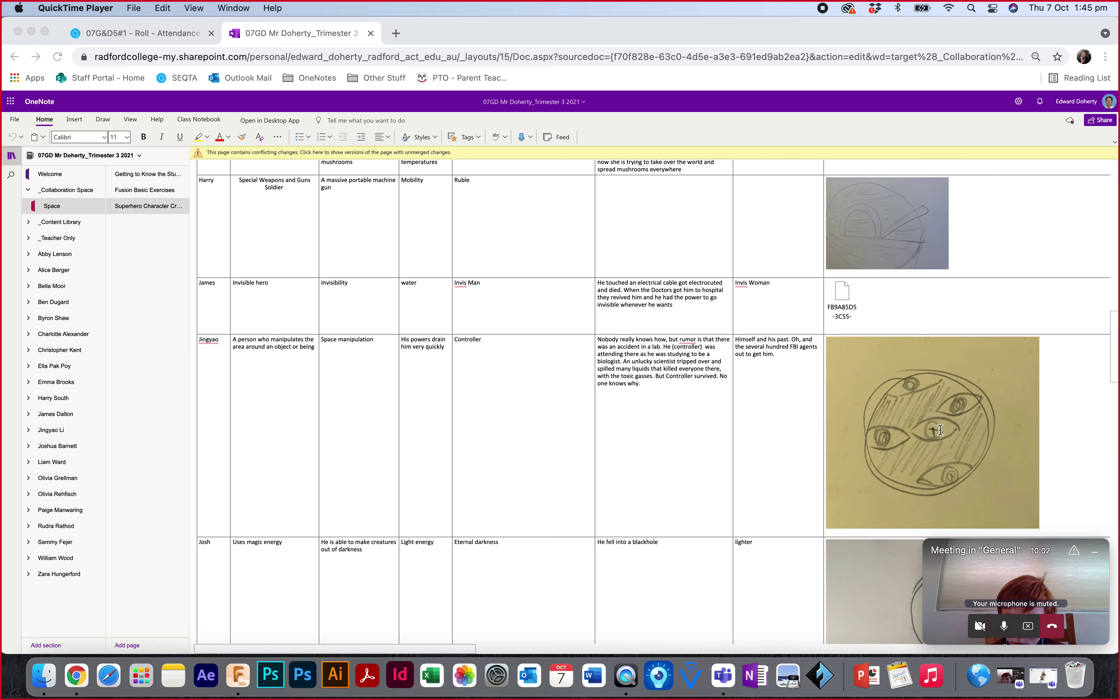
scroll(940, 430, up, 2)
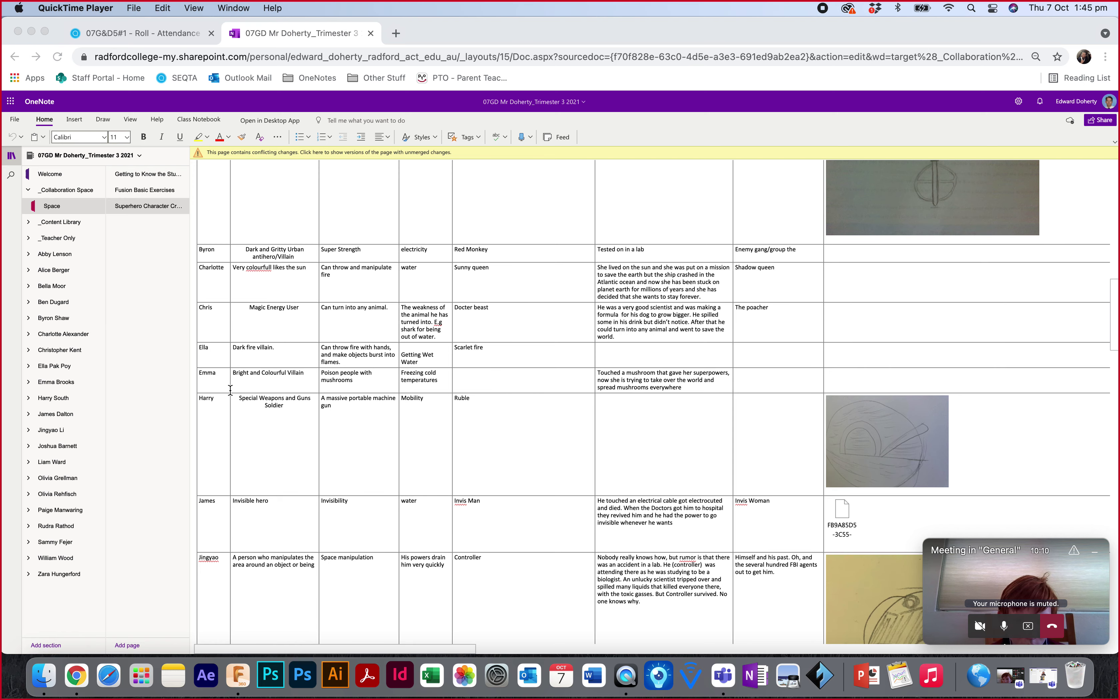
scroll(230, 391, down, 20)
scroll(230, 389, down, 15)
scroll(275, 285, up, 4)
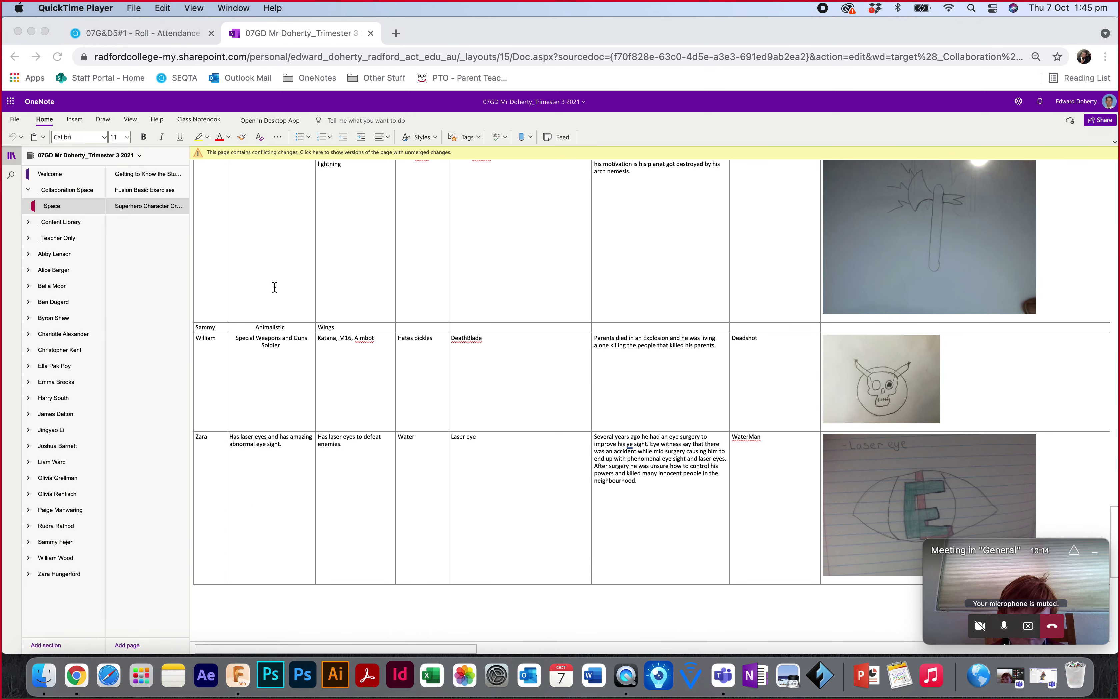
scroll(275, 288, up, 1)
scroll(215, 341, up, 20)
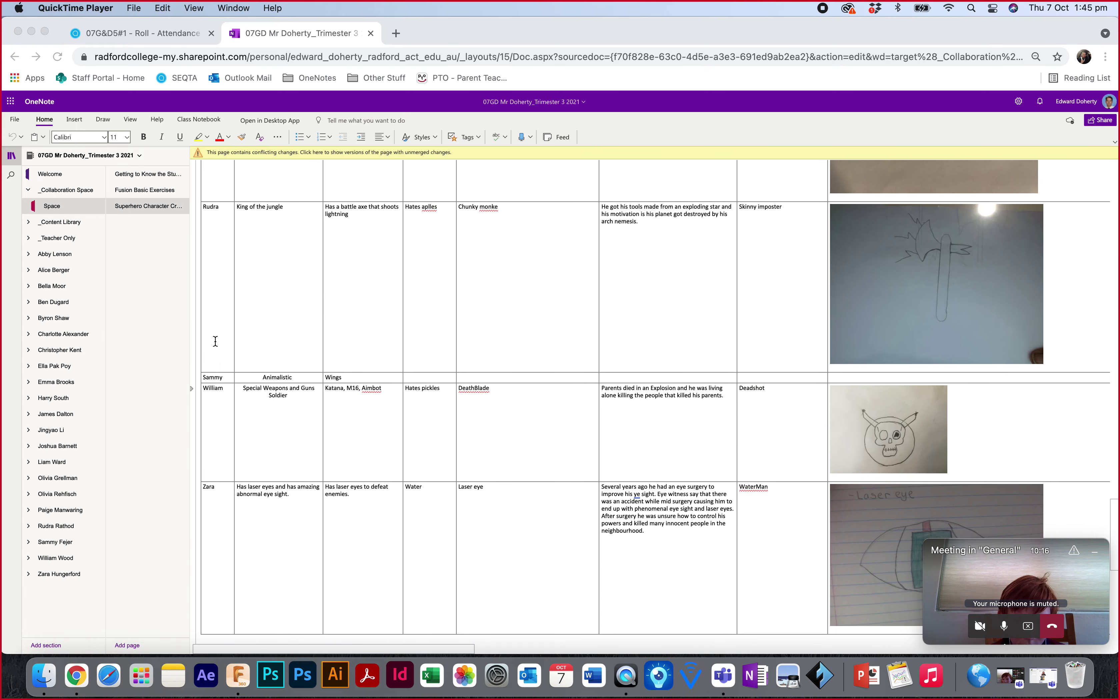
scroll(215, 342, down, 10)
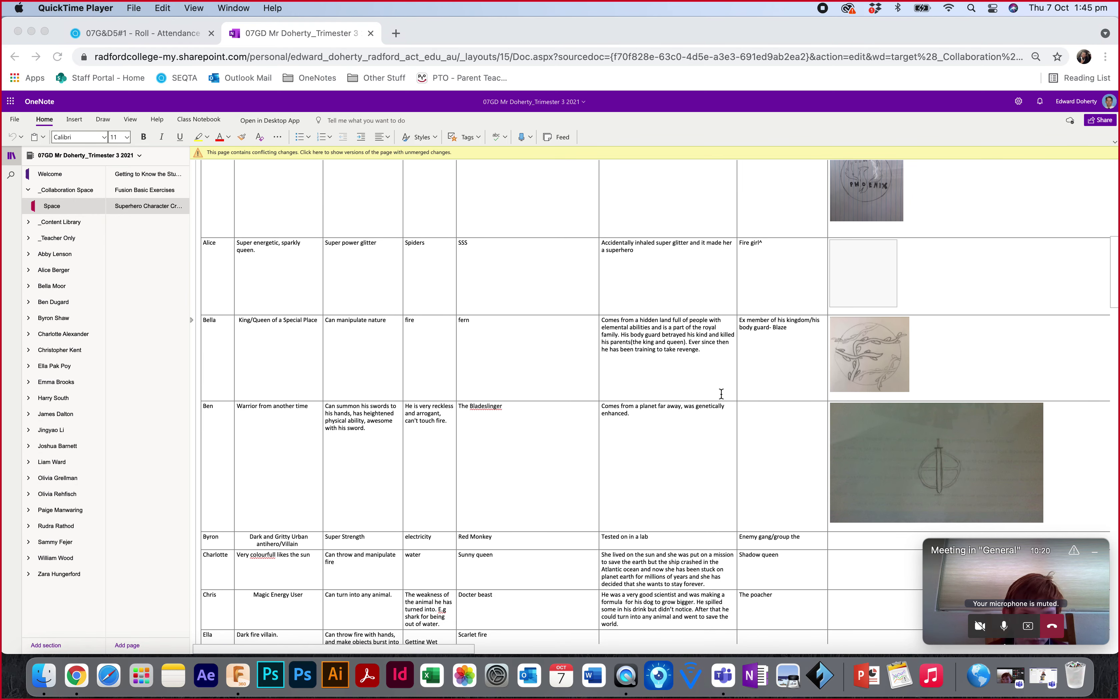
scroll(721, 393, down, 10)
scroll(721, 394, down, 2)
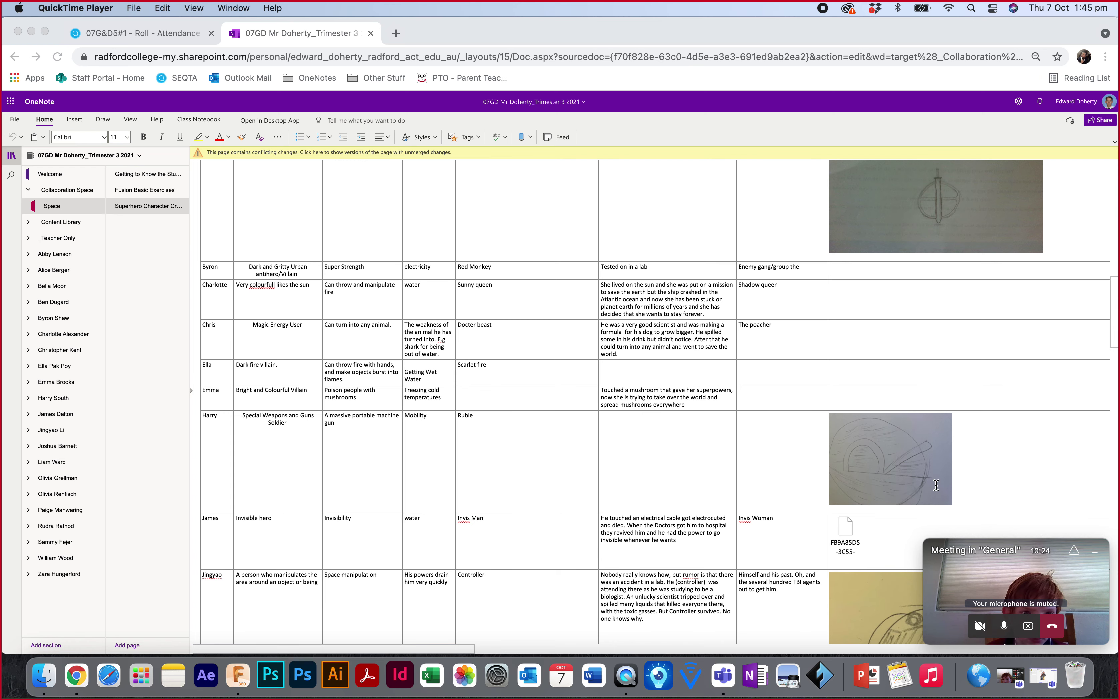
scroll(1028, 441, up, 3)
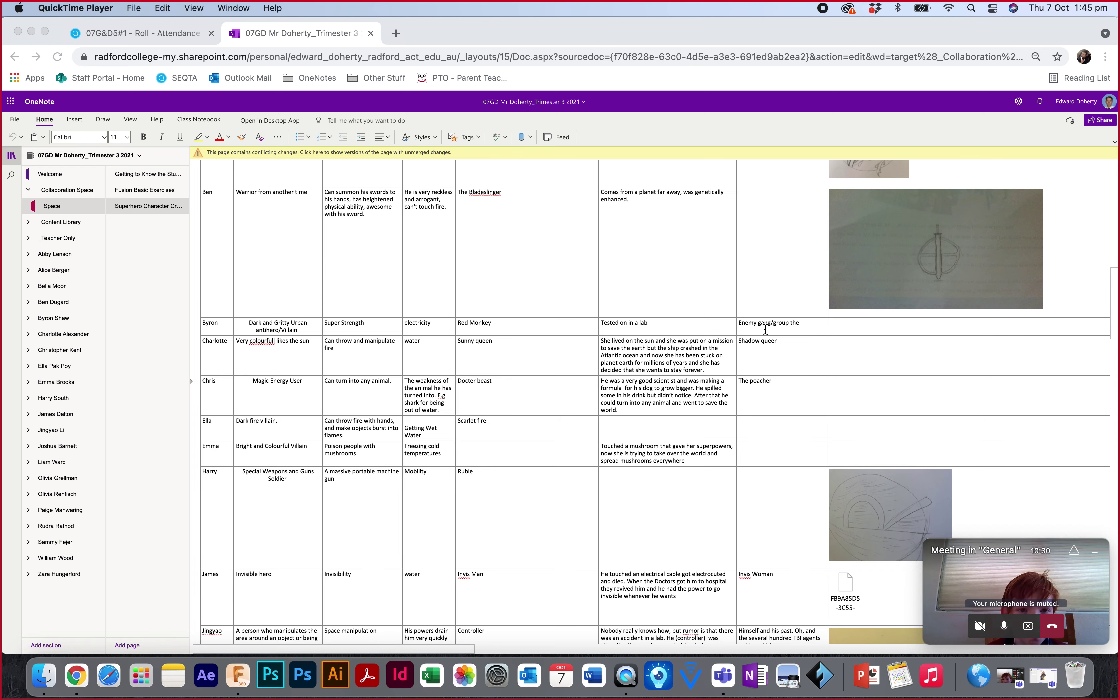
scroll(765, 330, up, 1)
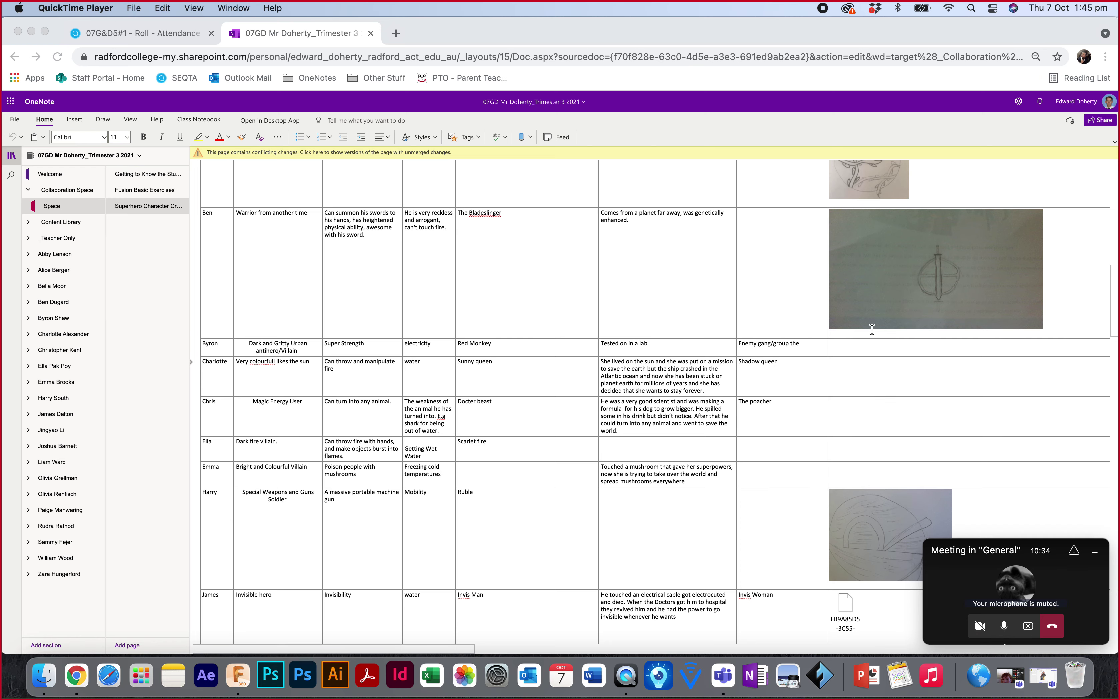
scroll(966, 340, up, 15)
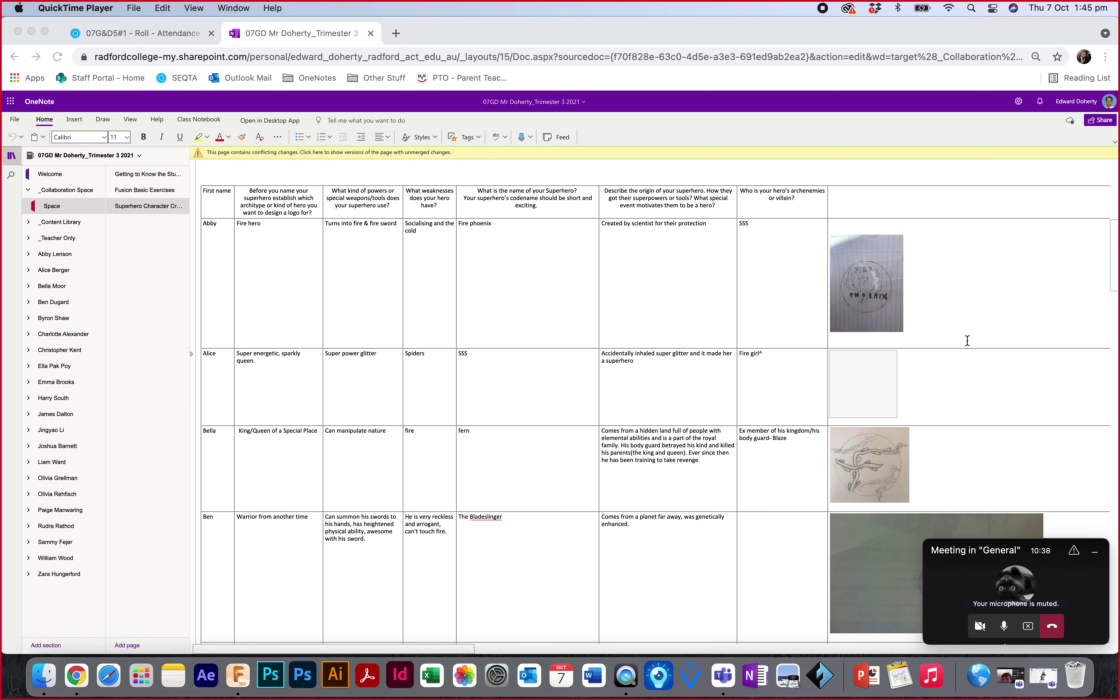
Save the logo sketch picture from the Fire phoenix row to the computer.
click(858, 301)
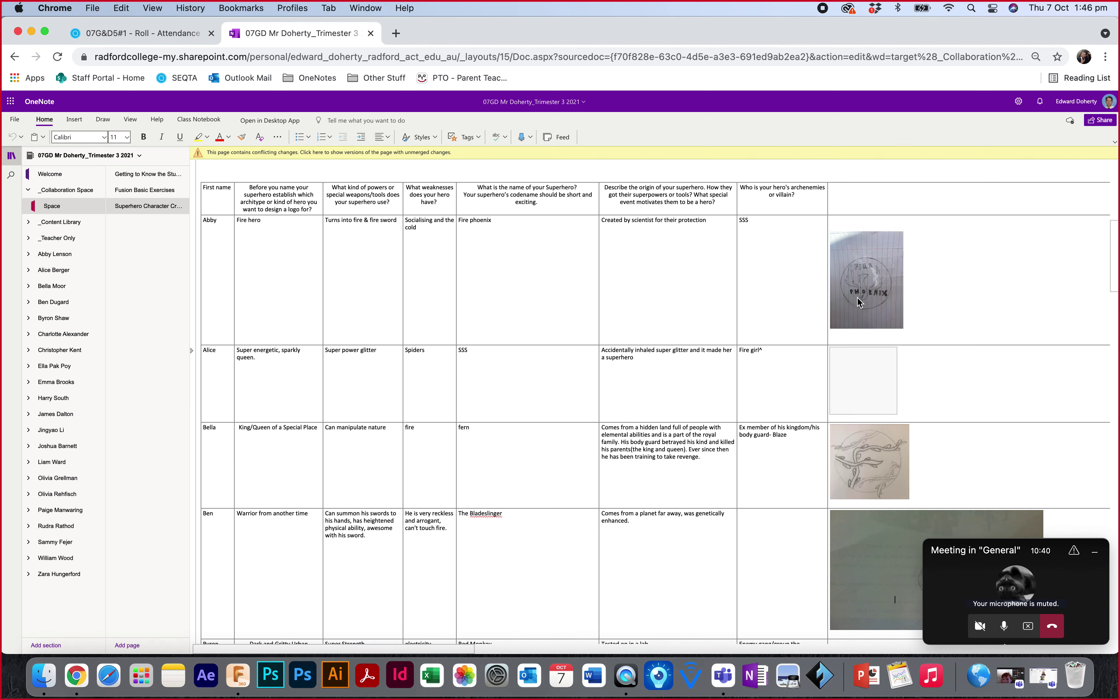
right_click(859, 302)
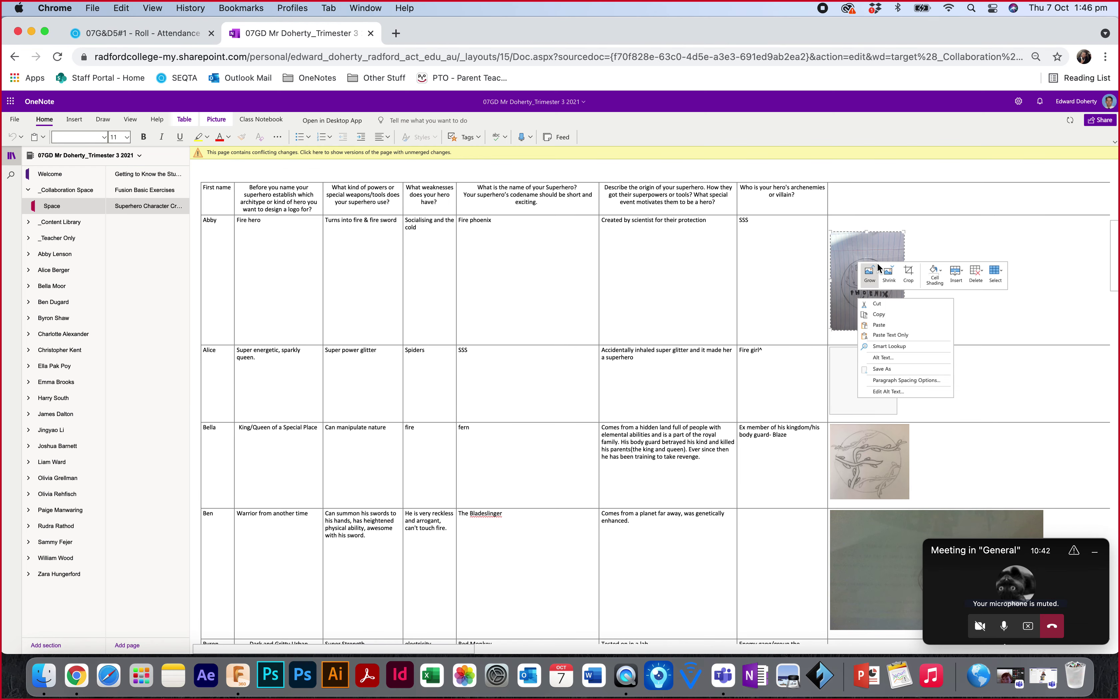
click(967, 228)
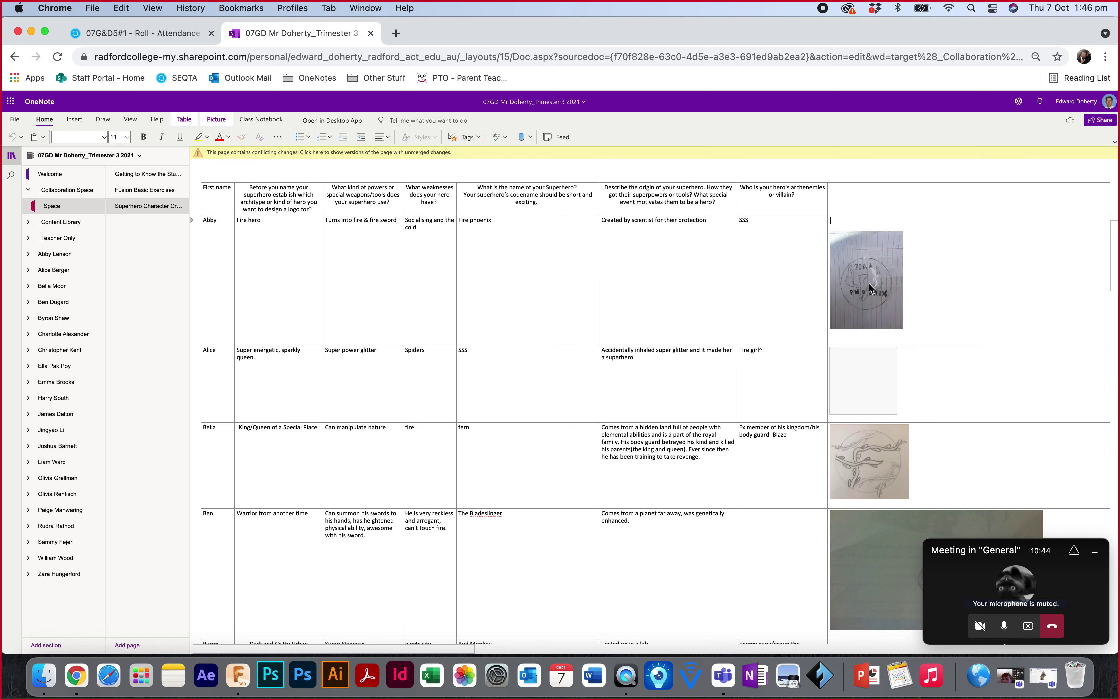
right_click(876, 288)
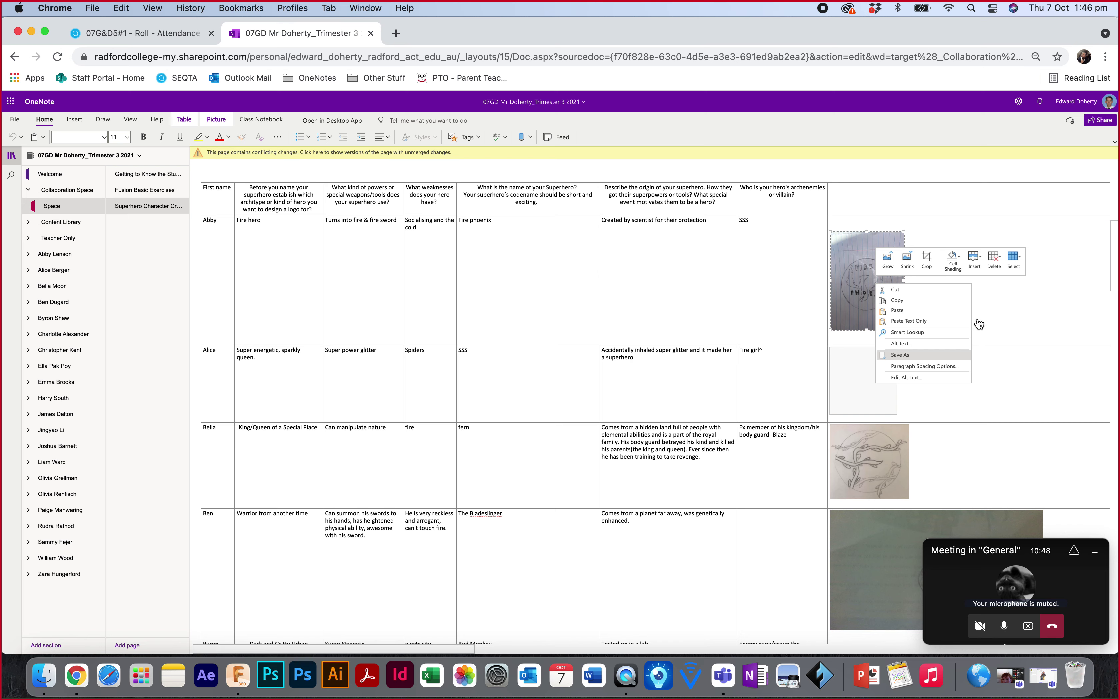
key(Escape)
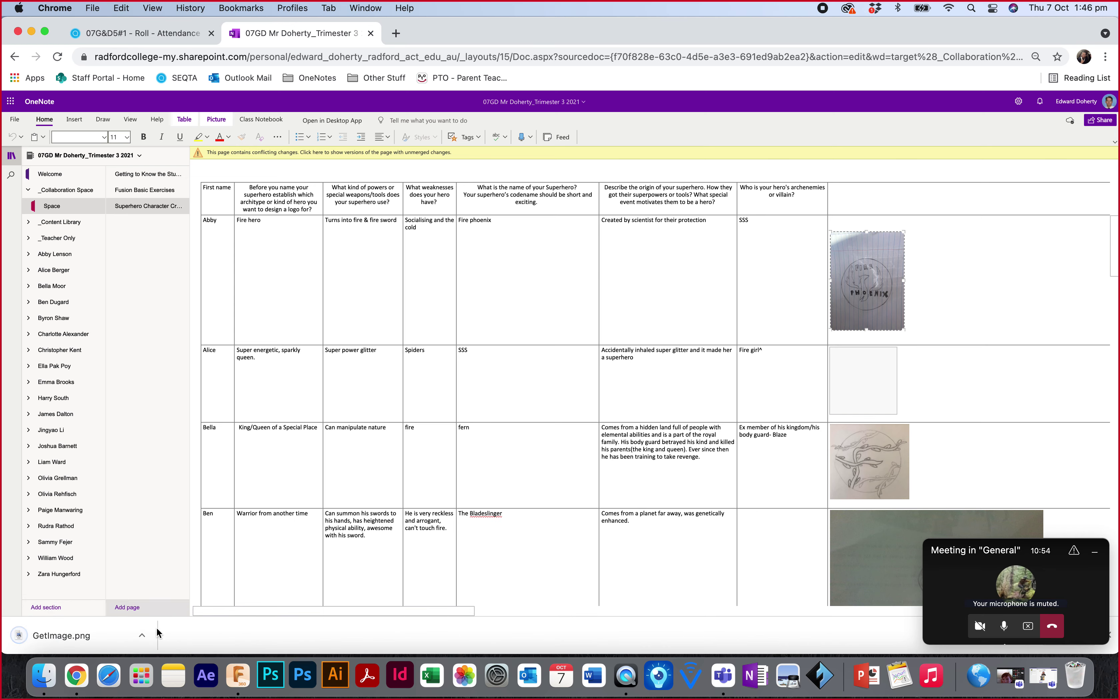
Open the downloaded GetImage.png in Preview and capture a screenshot of only the circular Fire Phoenix logo.
click(142, 635)
click(153, 620)
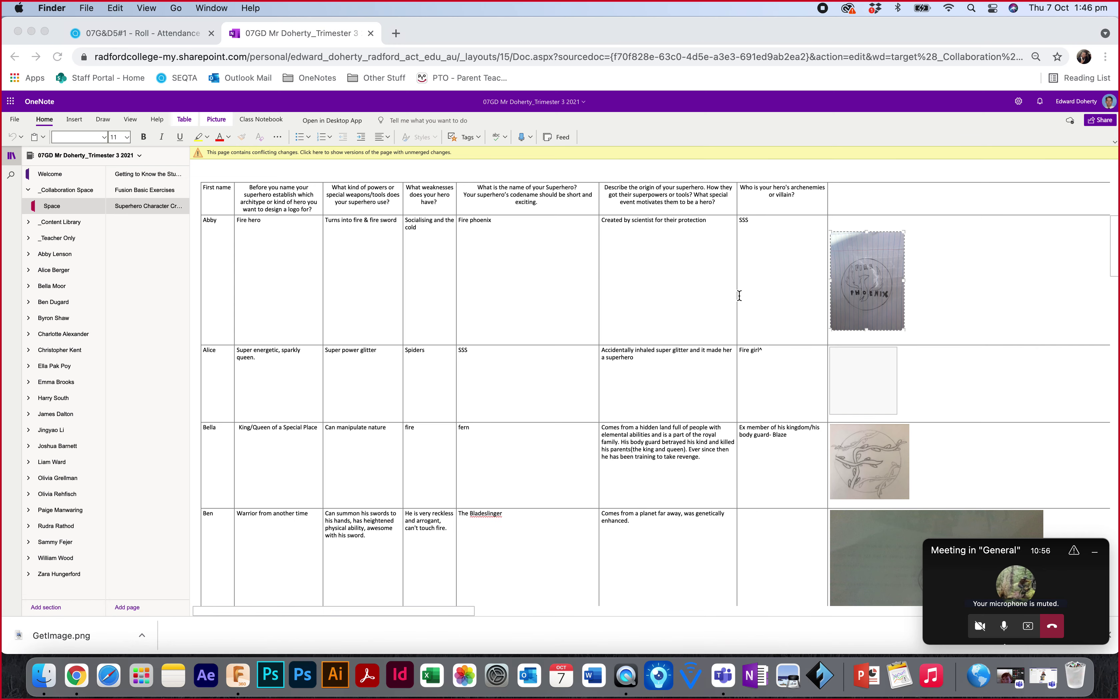
double_click(448, 186)
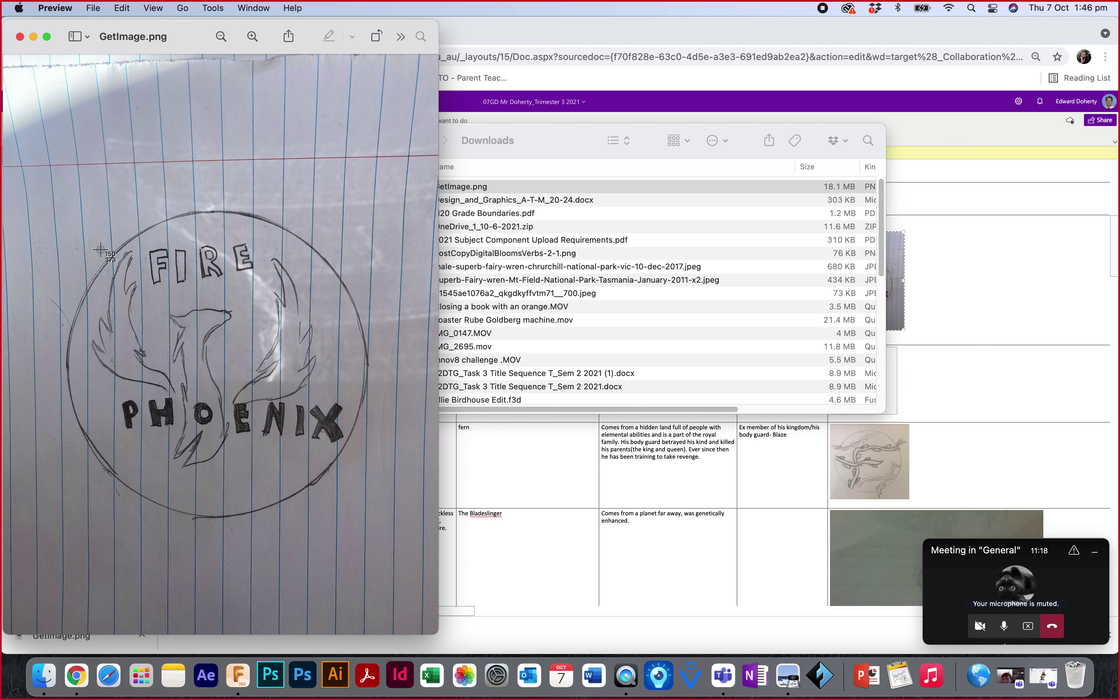
drag(58, 206, 380, 527)
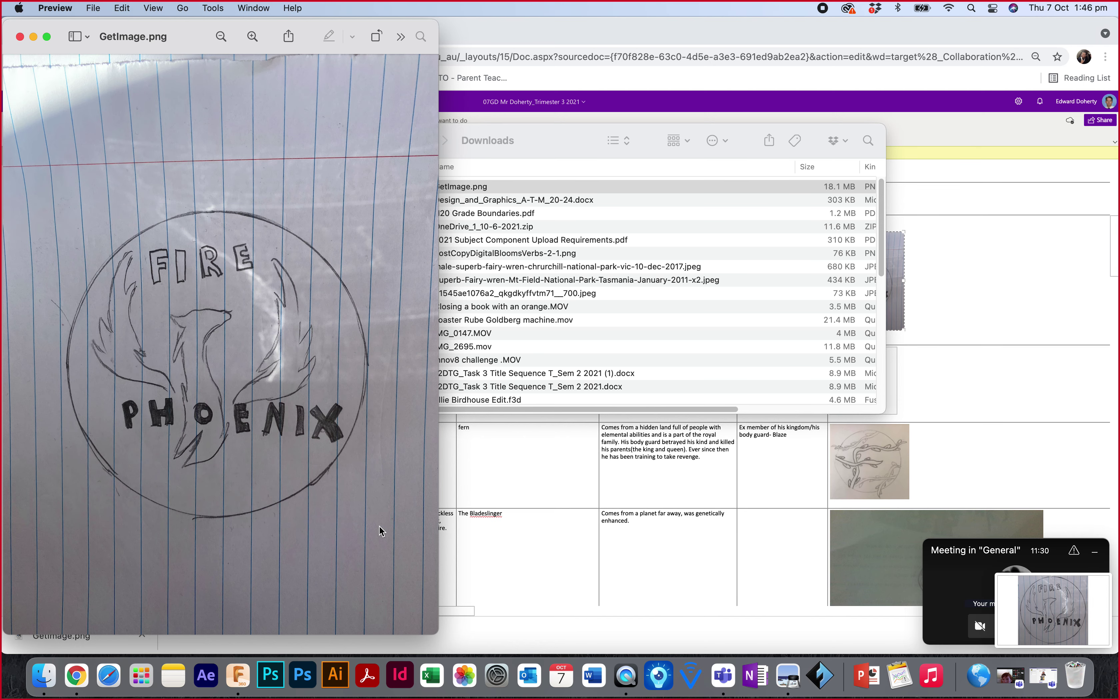
Switch to Fusion 360 and insert "Screen Shot 2021-10-07 at 1.46.49 pm" from the Desktop's 05_Screen Recordings folder as a canvas.
click(246, 672)
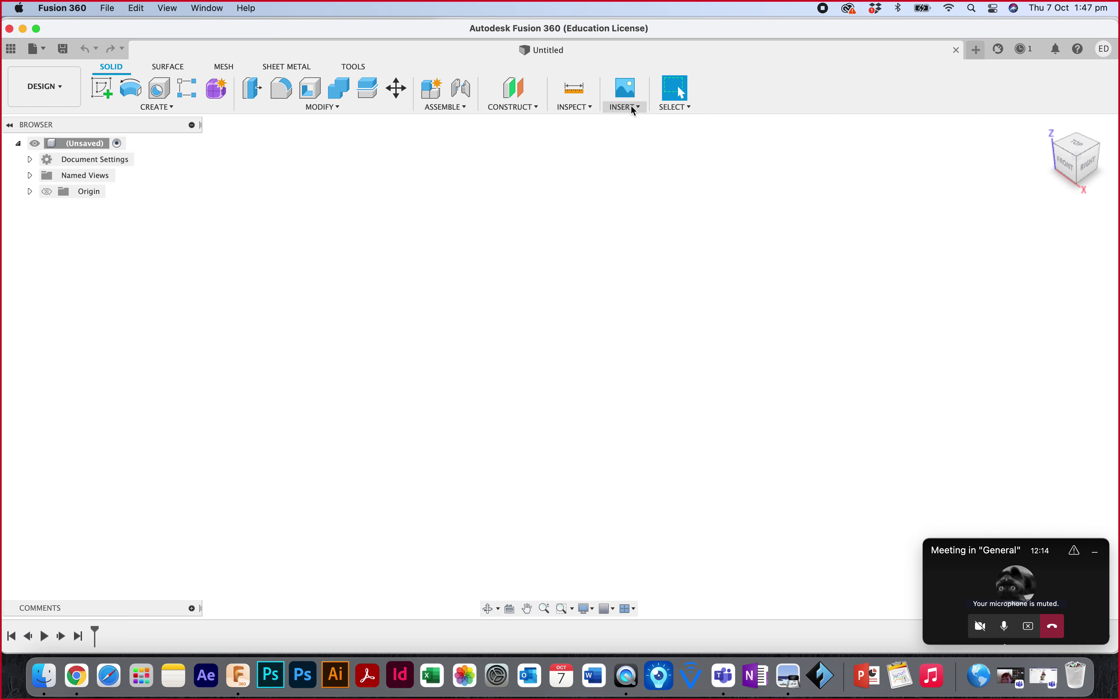
click(629, 95)
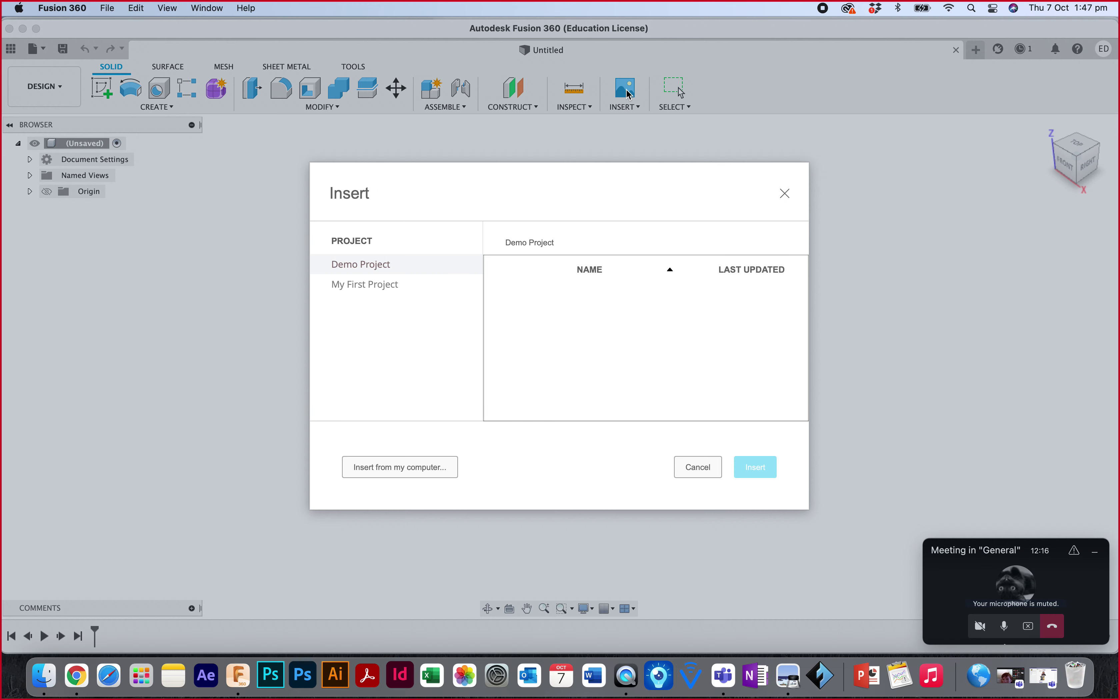
click(401, 471)
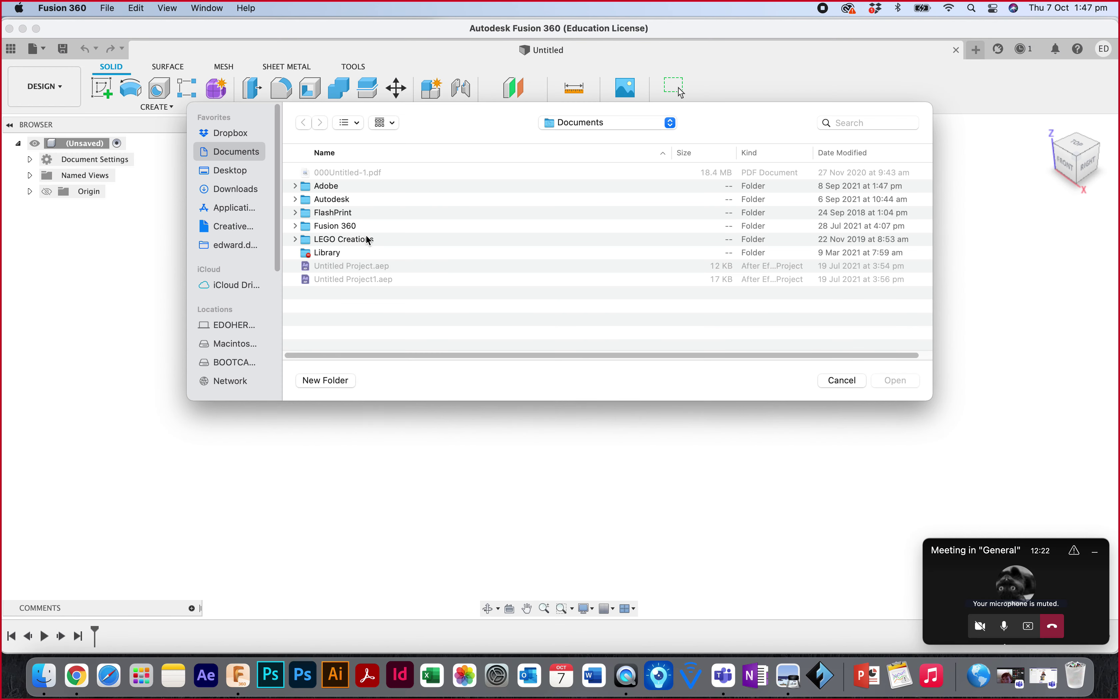
click(228, 195)
click(838, 149)
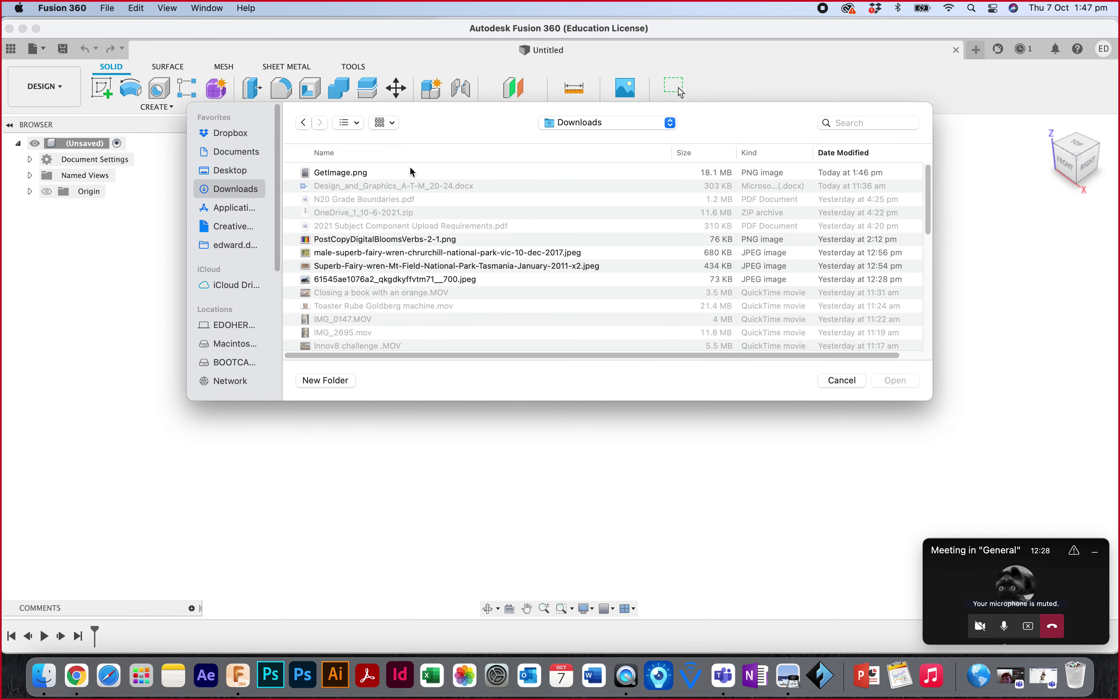
click(240, 168)
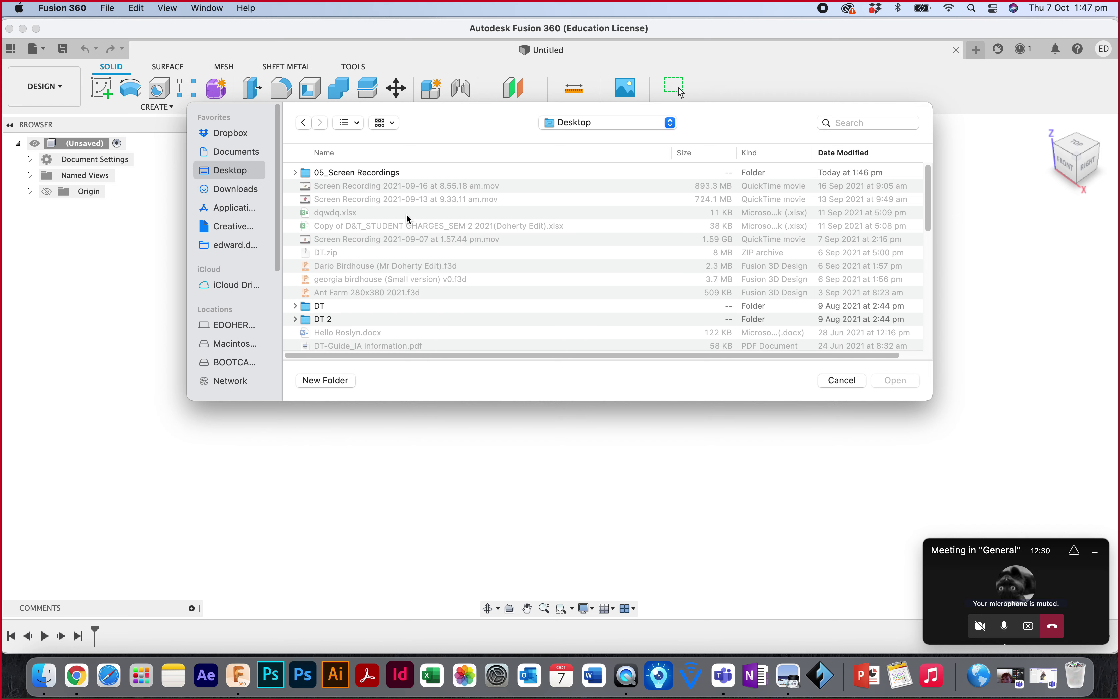
double_click(370, 173)
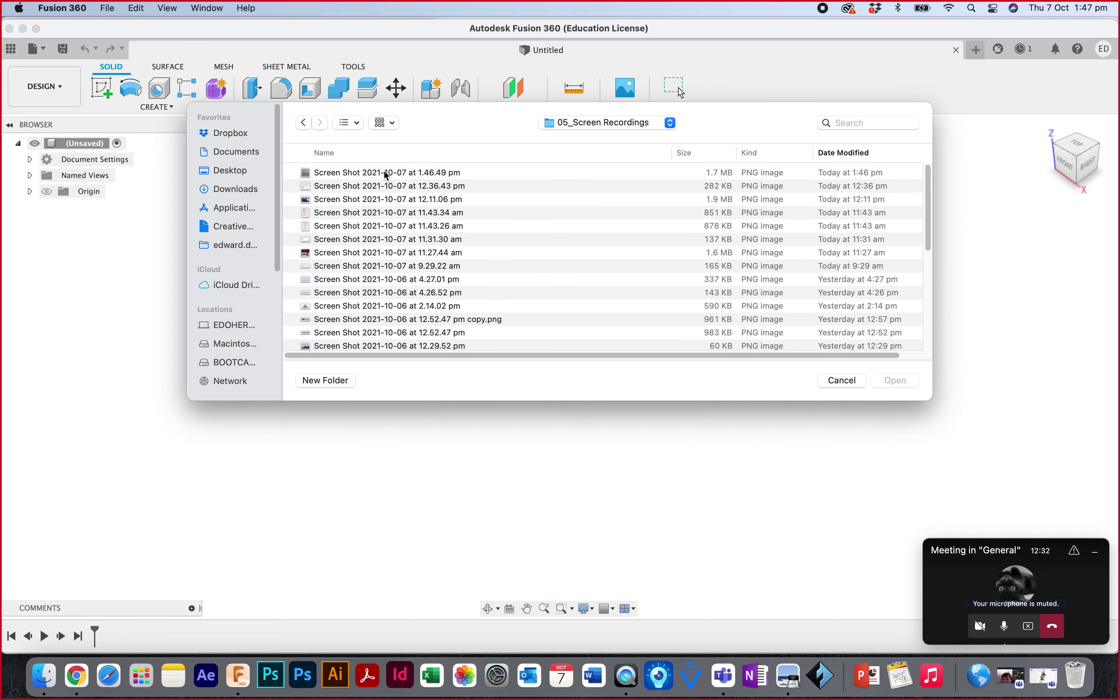
double_click(386, 173)
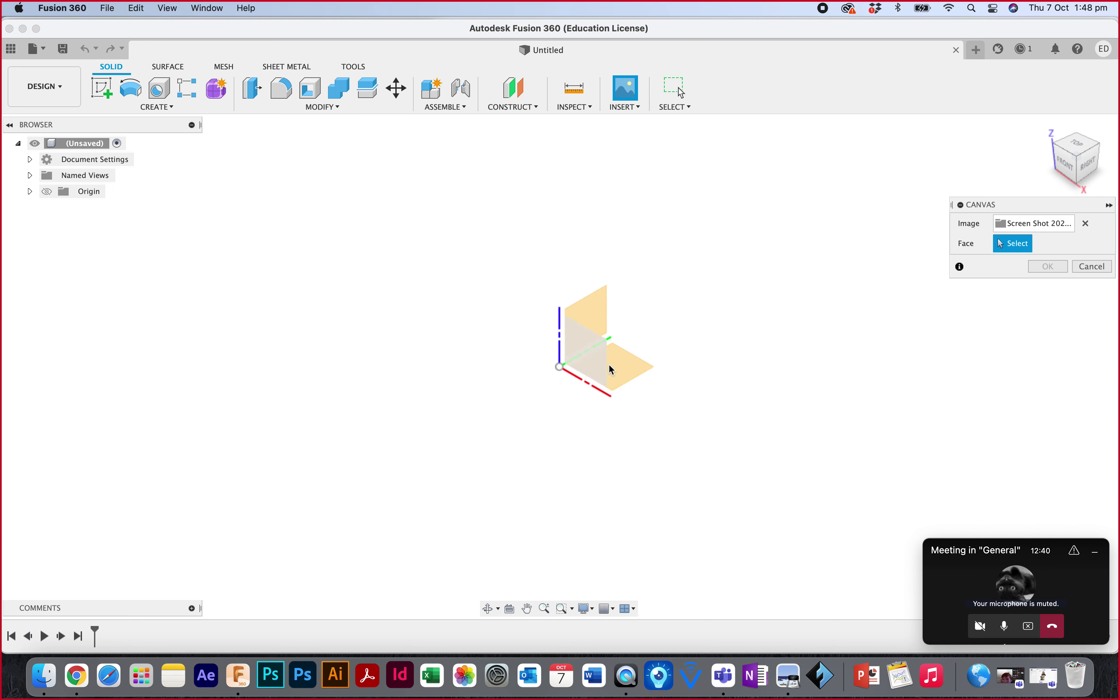
Place the canvas on the XZ plane and look at it straight from the front.
click(617, 370)
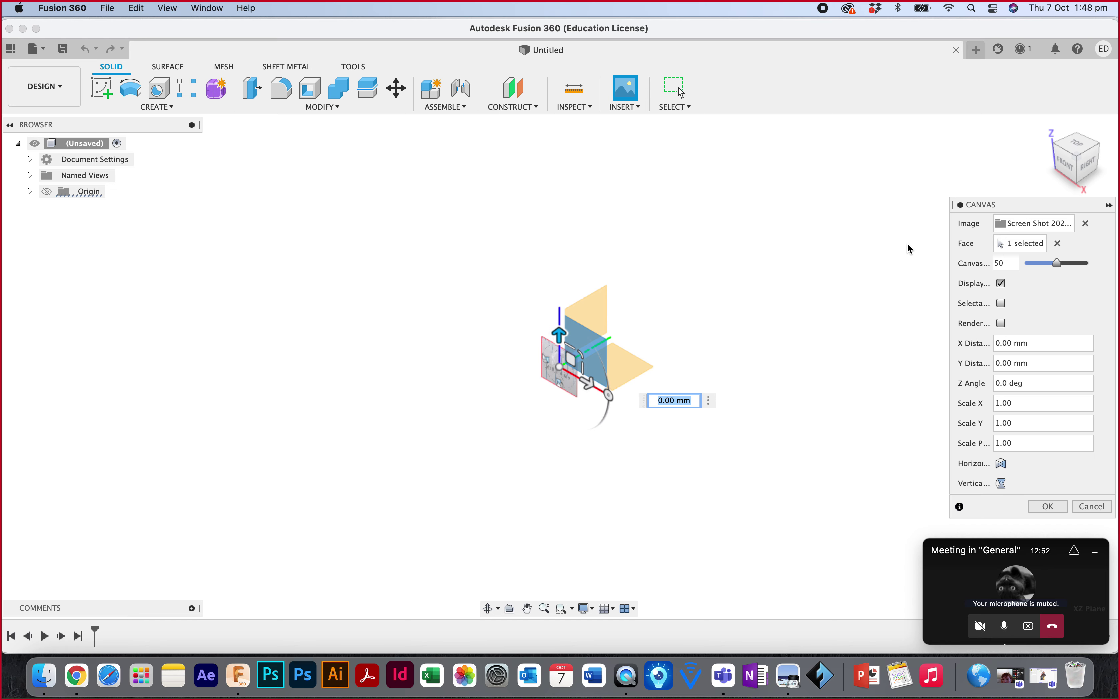
drag(1073, 156, 1071, 164)
click(1046, 126)
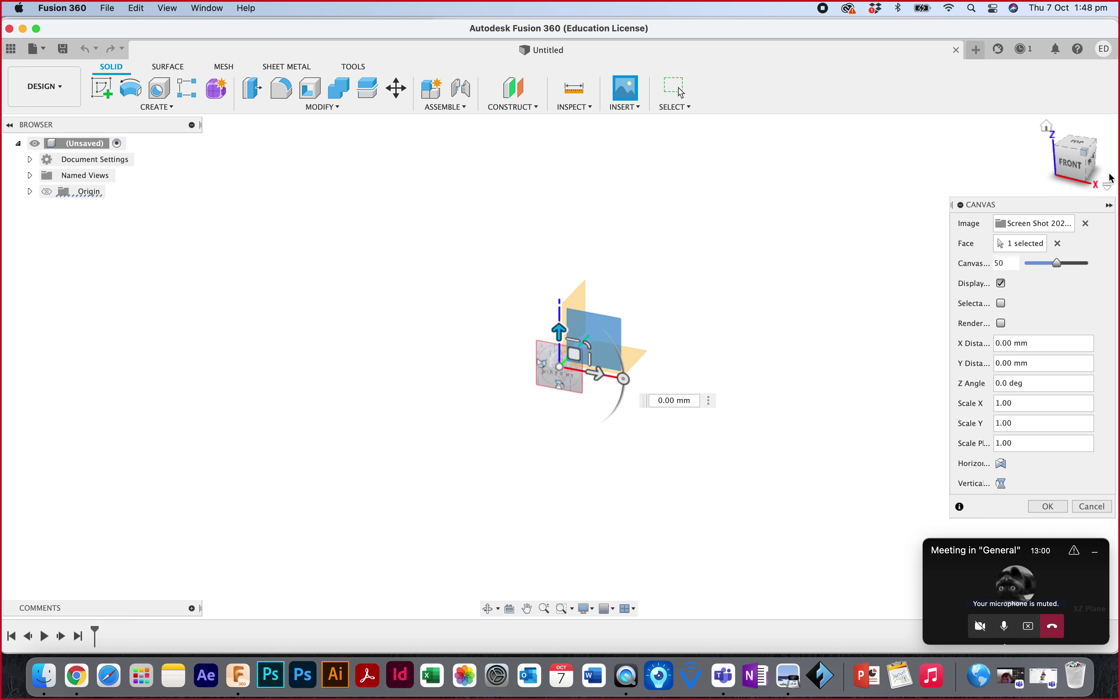
click(1073, 169)
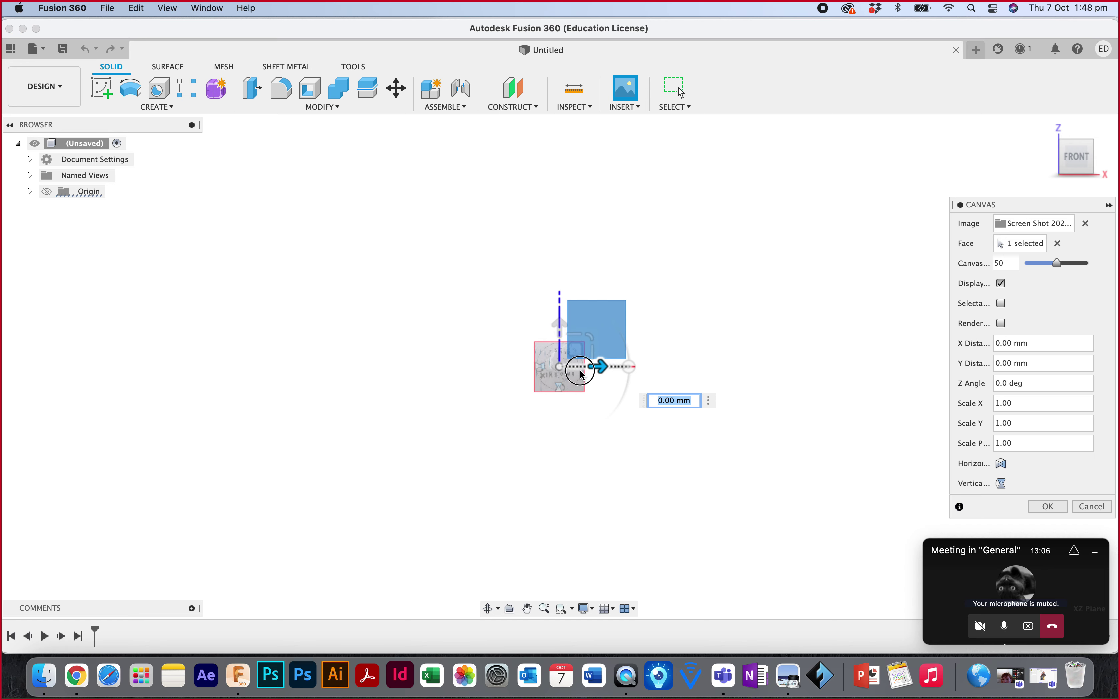
Try rotating the canvas by 15 degrees, reset its Z angle to 0, and try shifting it 10 mm.
drag(599, 368, 598, 385)
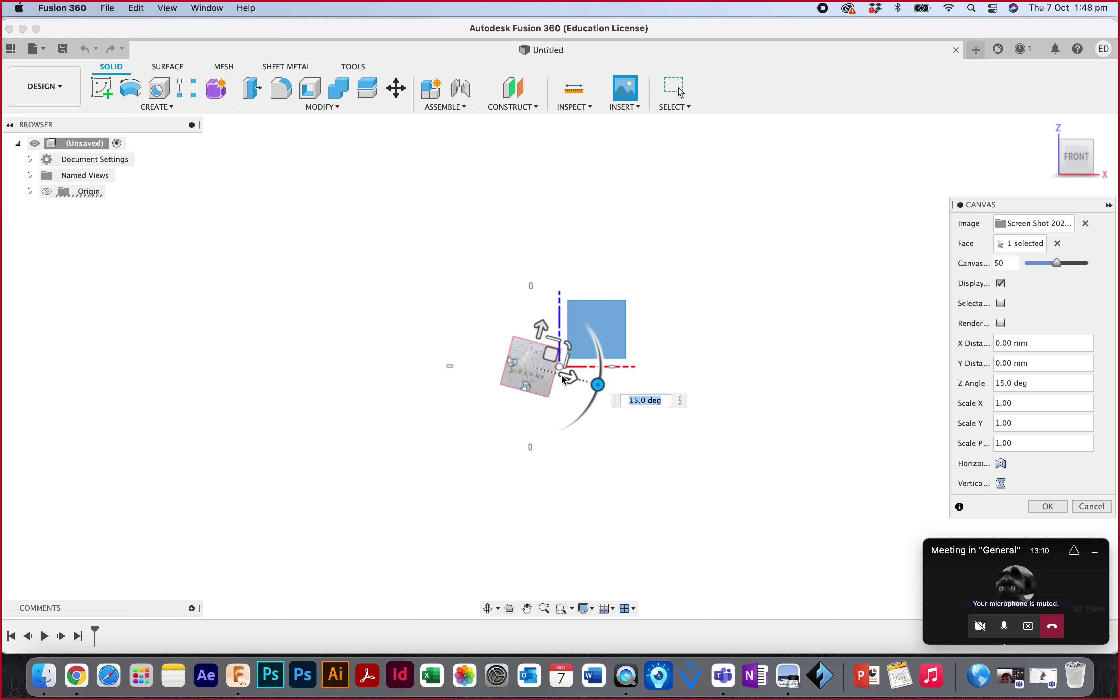
text(0)
drag(570, 367, 597, 362)
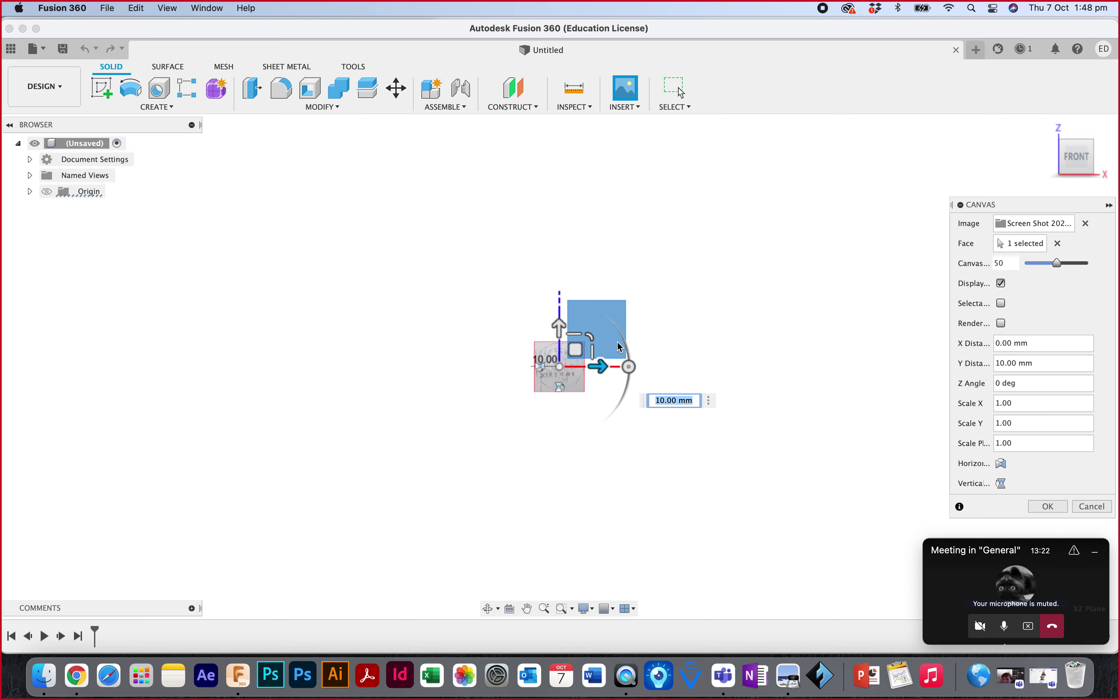
Try scaling the canvas uniformly to 5 on the XZ plane, and discard the canvas placement.
mouse_move(597, 338)
mouse_down()
mouse_move(593, 330)
mouse_move(616, 326)
mouse_up()
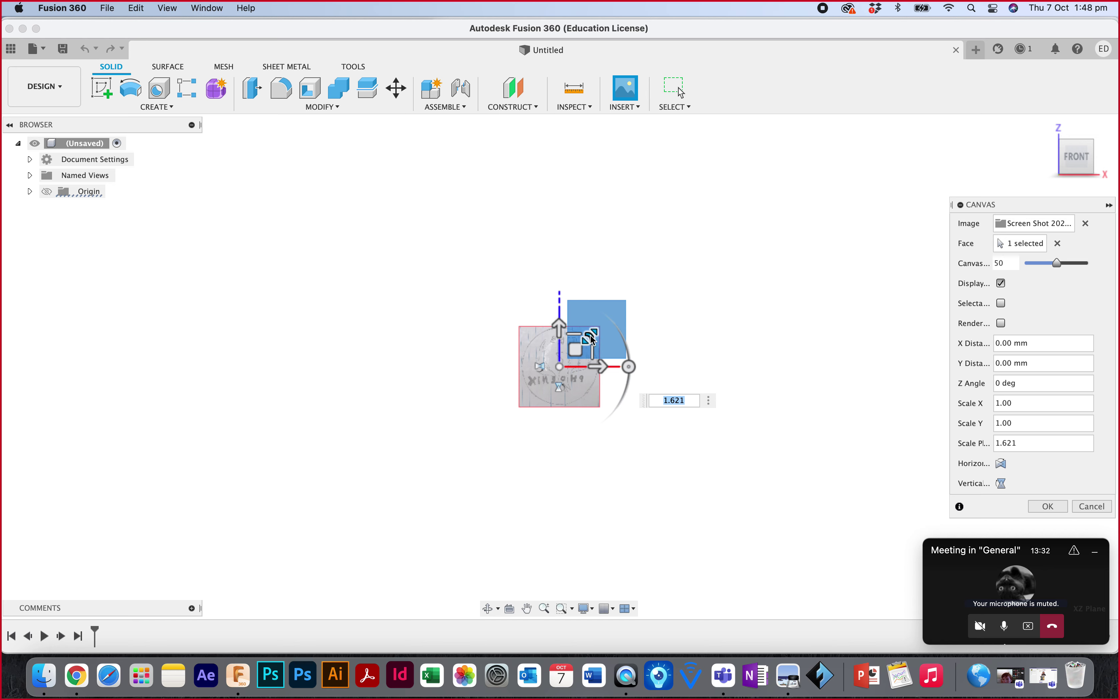
mouse_move(598, 336)
mouse_down()
mouse_move(669, 275)
mouse_move(587, 332)
mouse_up()
double_click(693, 401)
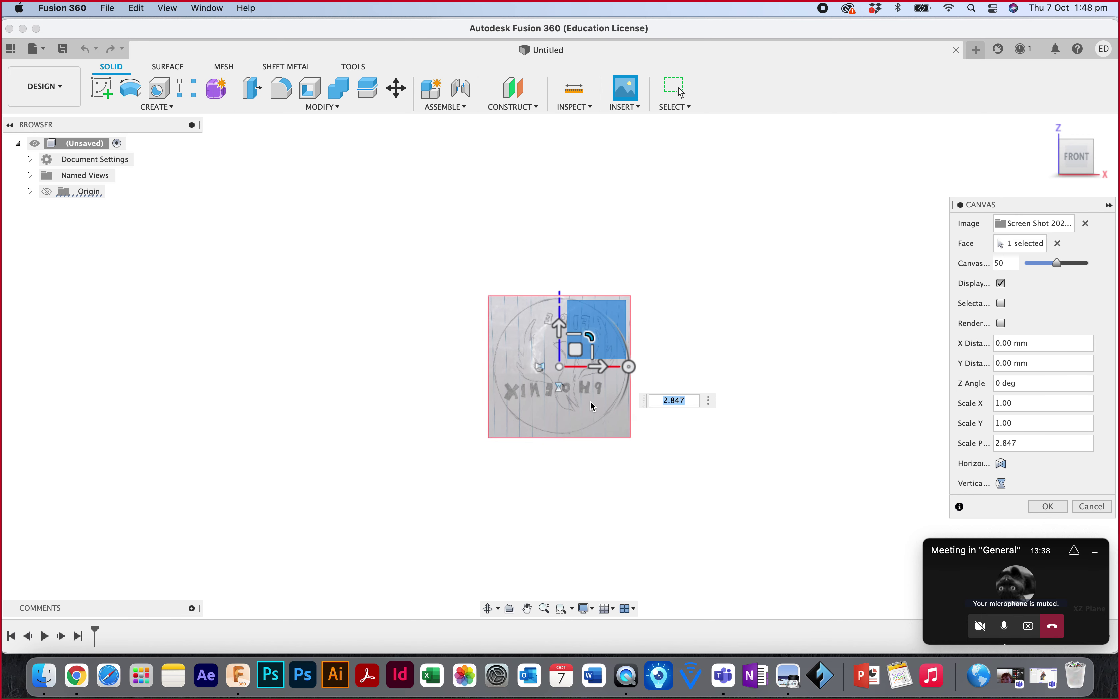
text(5)
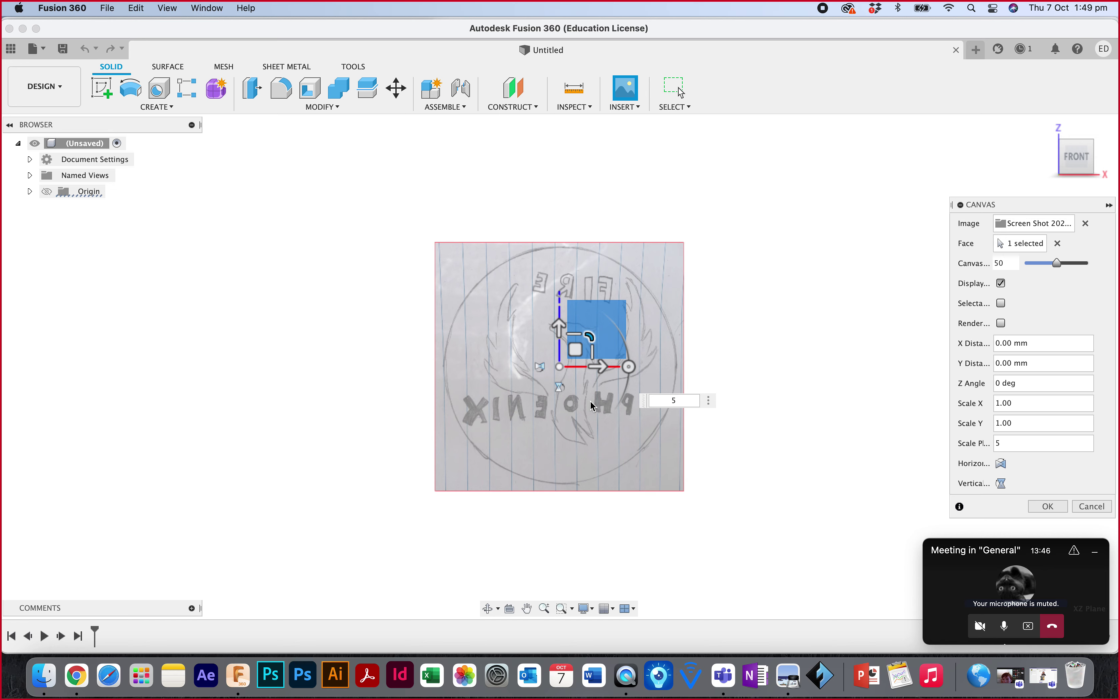
click(1092, 506)
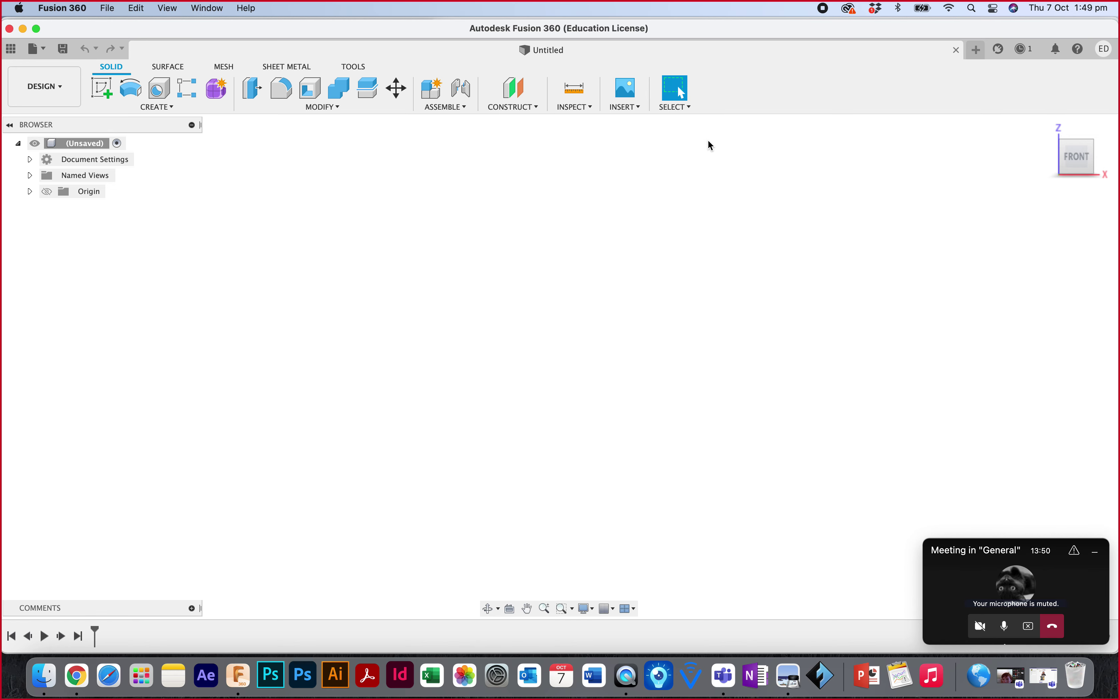
Insert "Screen Shot 2021-10-07 at 1.46.49 pm" from the 05_Screen Recordings folder as a new canvas.
click(627, 89)
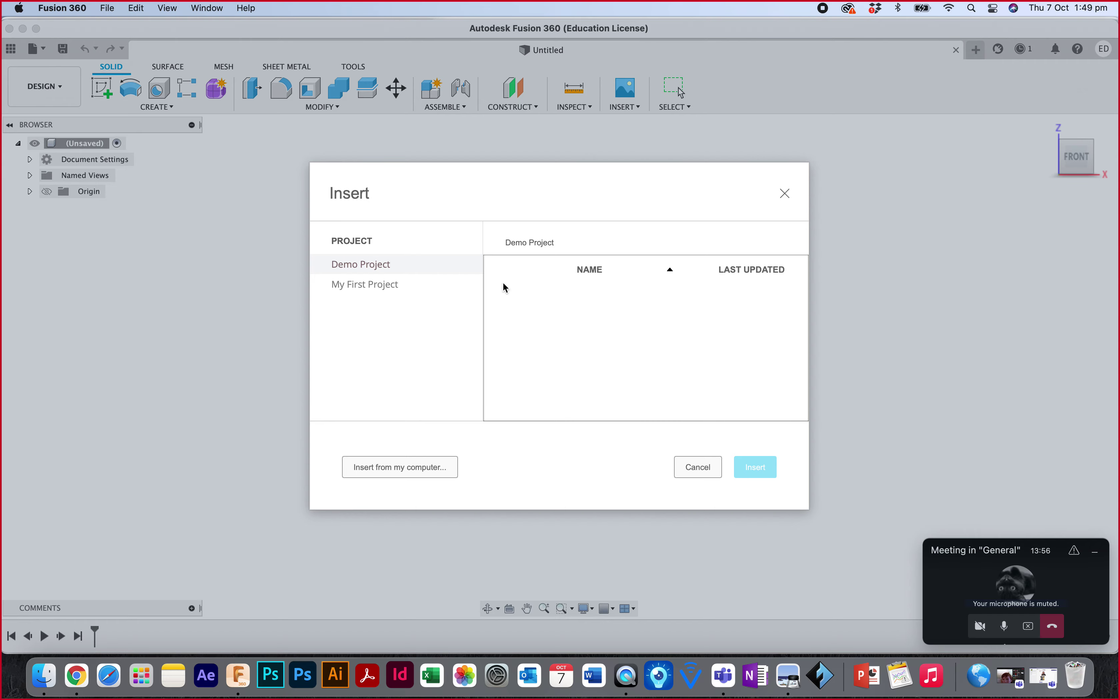
click(366, 460)
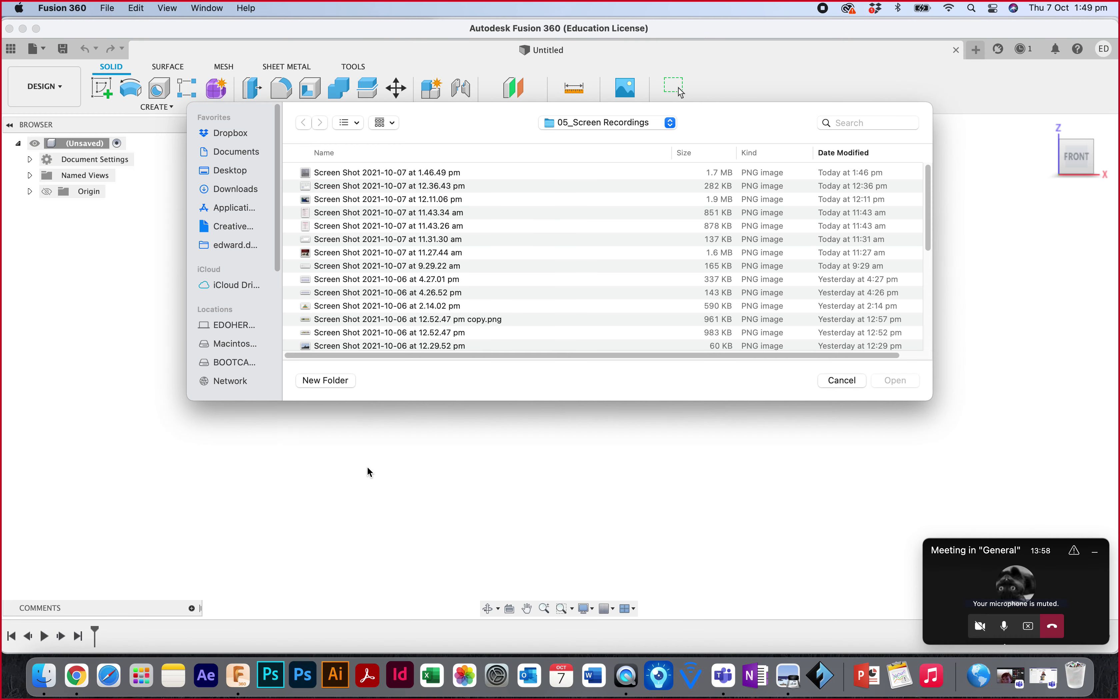
click(362, 174)
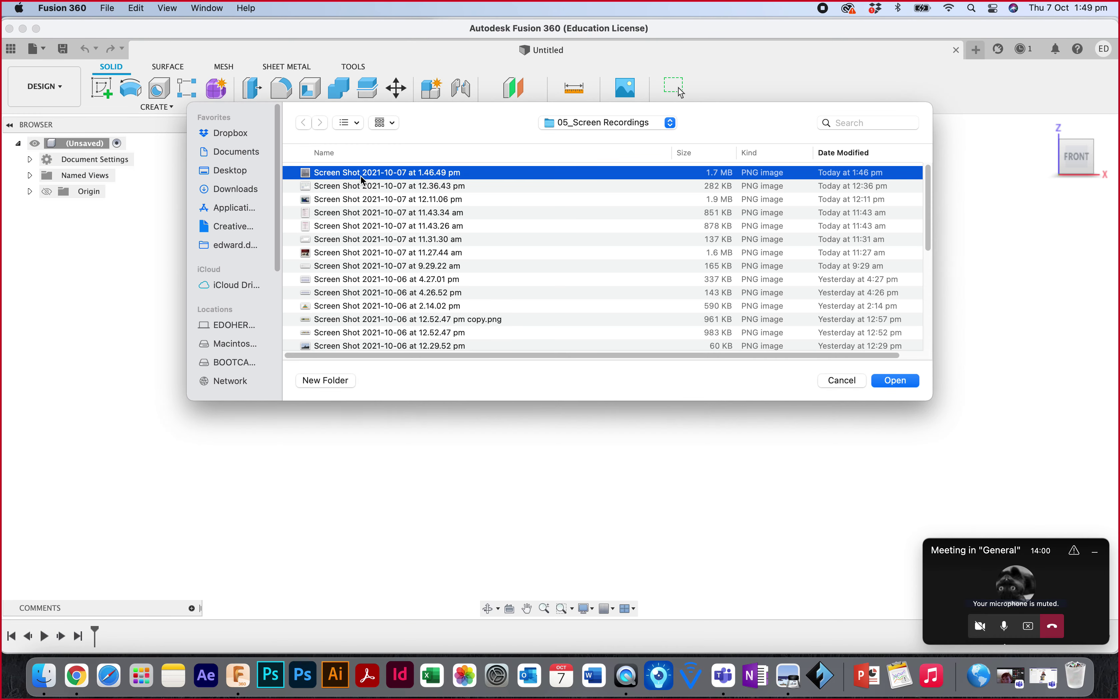
double_click(446, 178)
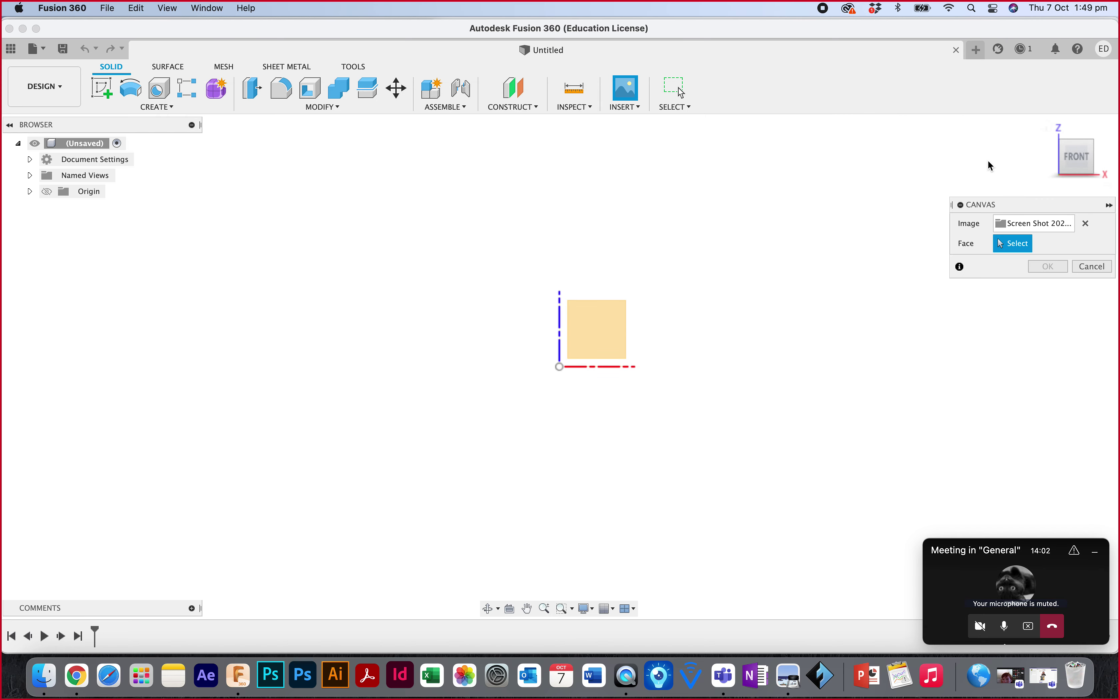
Place the canvas on the YZ plane with an in-plane scale of 5 and accept it.
drag(1036, 170, 1025, 200)
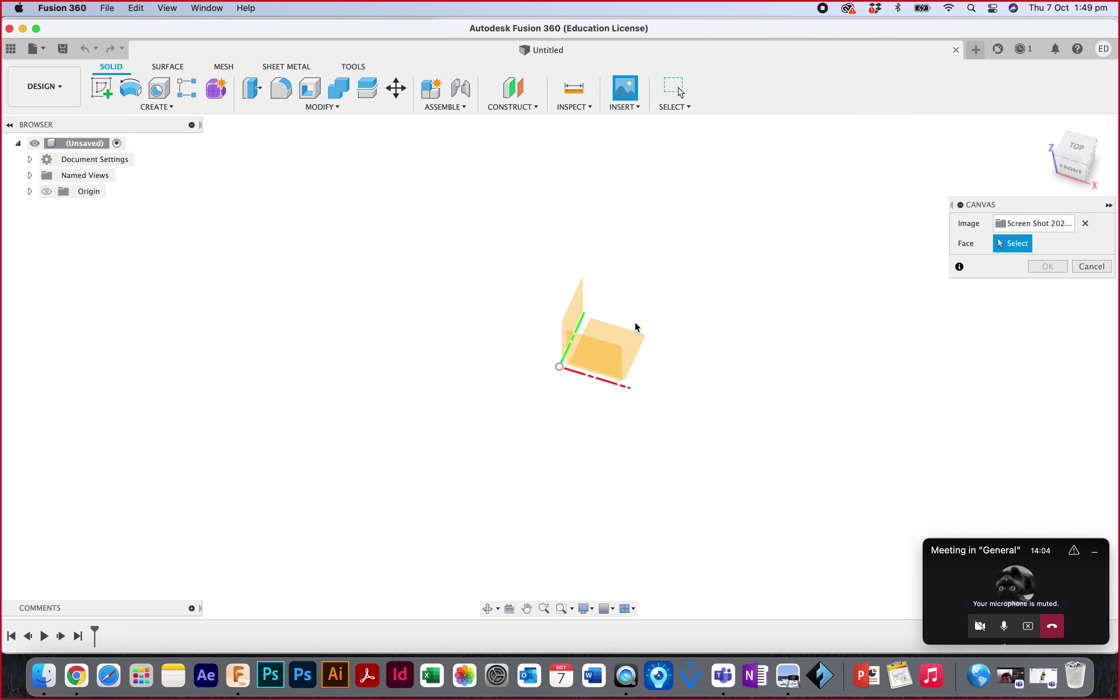
click(580, 319)
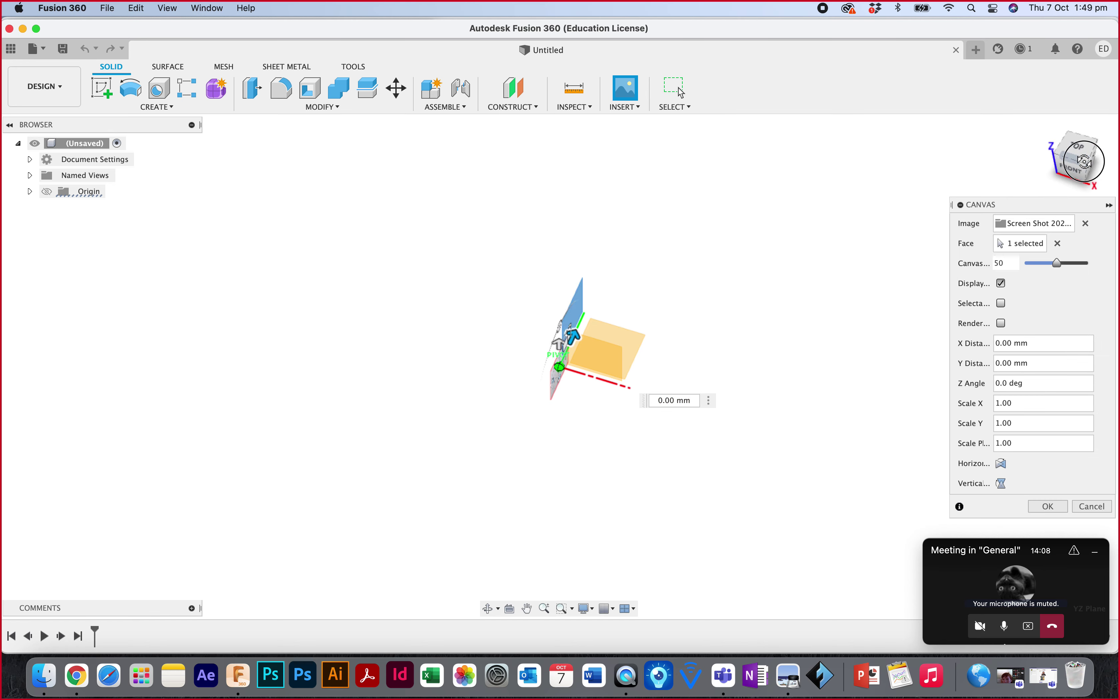
drag(1085, 162, 978, 128)
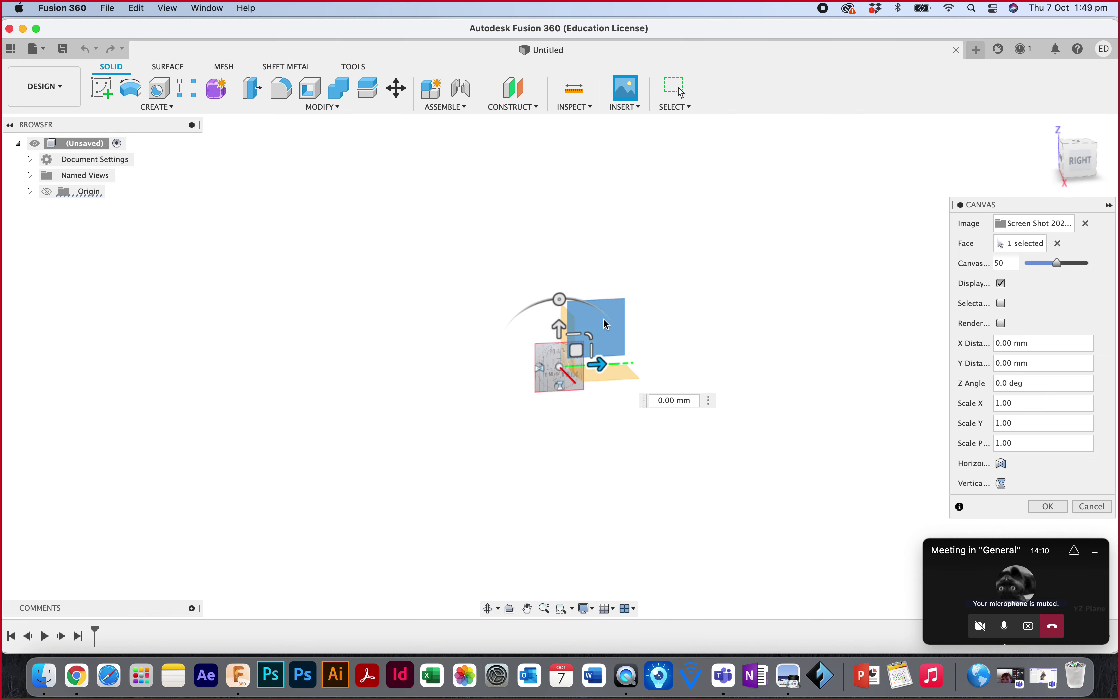
drag(587, 337, 755, 230)
text(5)
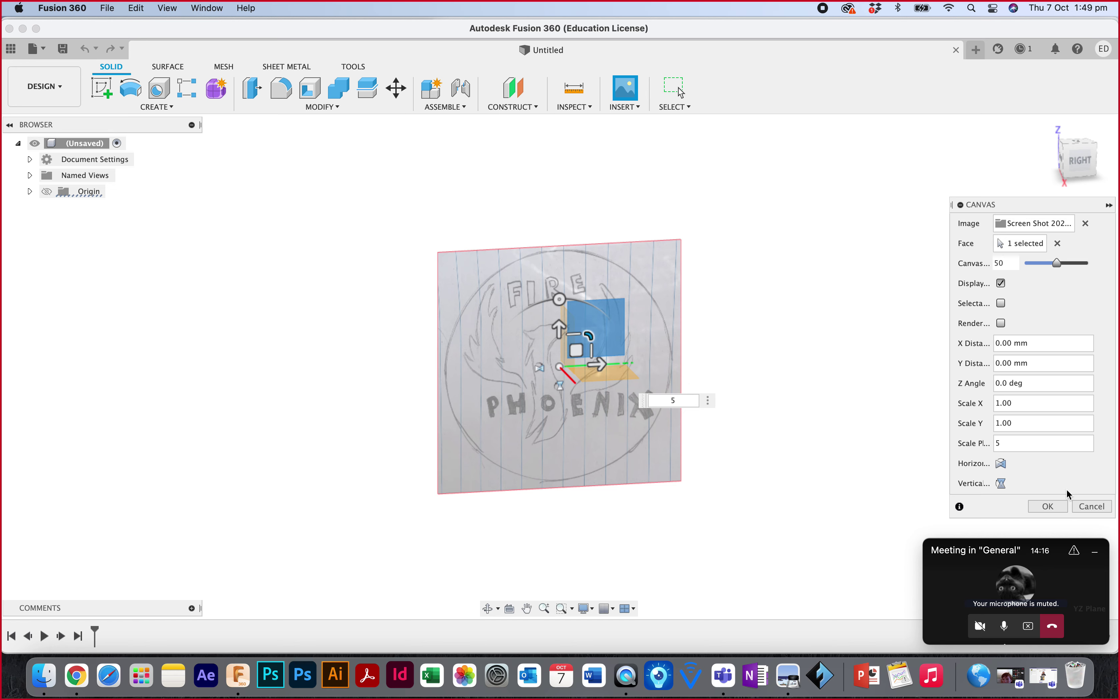
click(1049, 506)
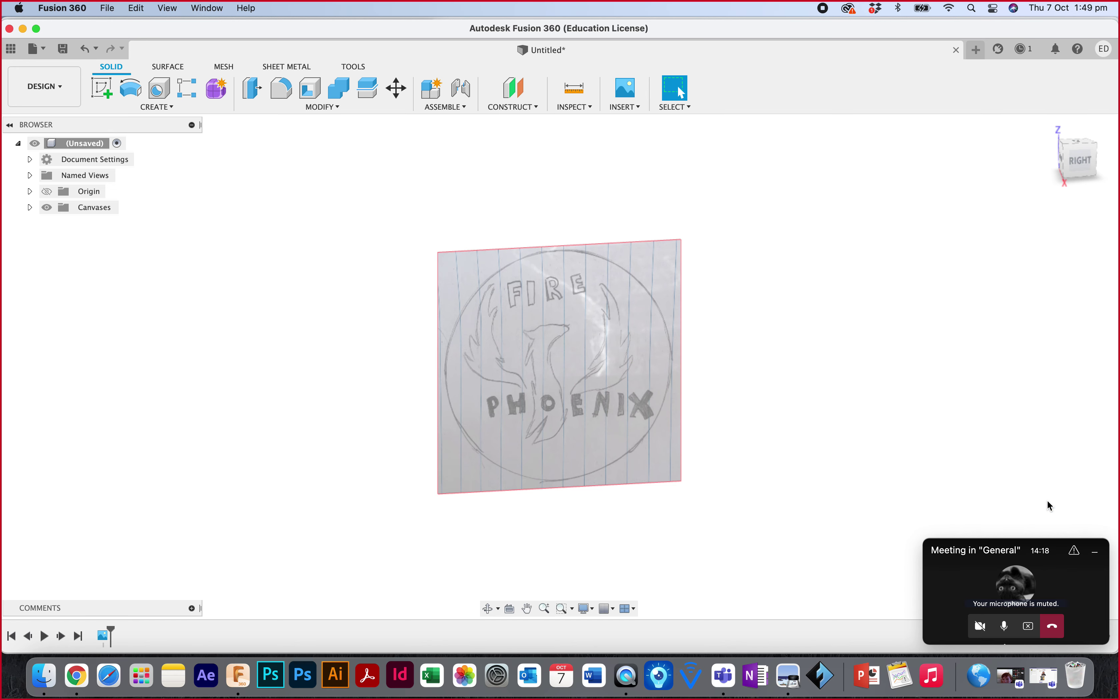
mouse_move(1118, 157)
shift+middle_down()
mouse_move(1013, 115)
mouse_move(1048, 170)
mouse_move(1064, 158)
mouse_move(985, 130)
mouse_move(996, 147)
shift+middle_up()
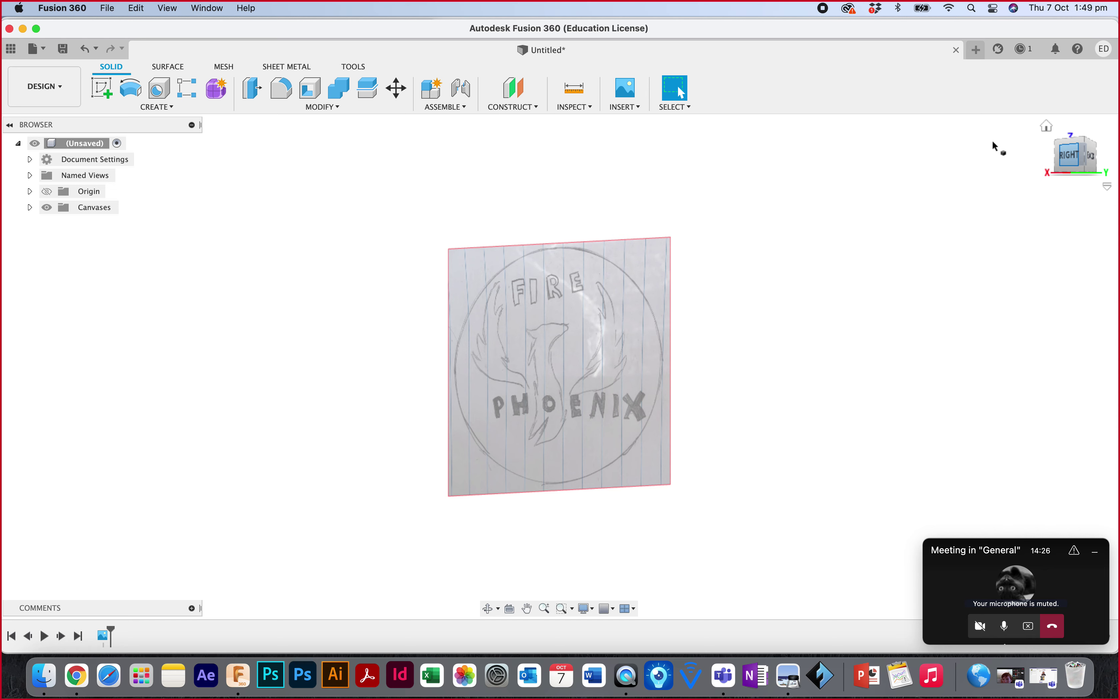
mouse_move(1075, 155)
shift+middle_down()
mouse_move(1102, 155)
mouse_move(1060, 143)
mouse_move(973, 161)
mouse_move(746, 239)
mouse_move(535, 258)
mouse_move(456, 199)
mouse_move(438, 137)
mouse_move(403, 139)
mouse_move(420, 169)
mouse_move(392, 97)
mouse_move(400, 135)
mouse_move(428, 159)
shift+middle_up()
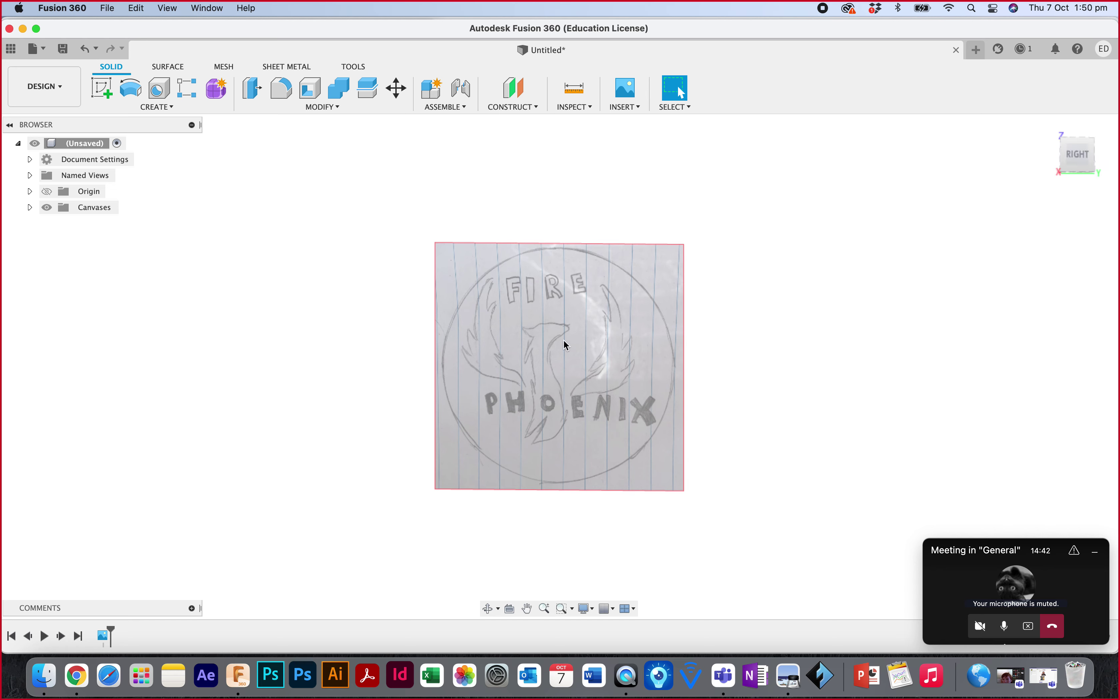
click(1061, 155)
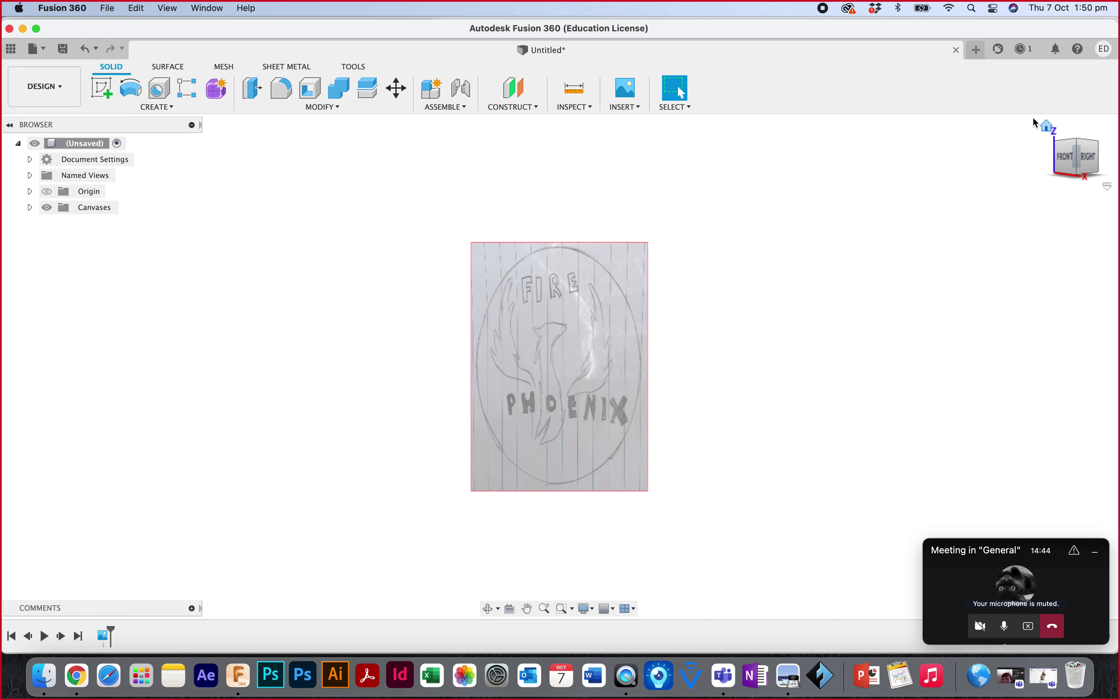
click(1089, 157)
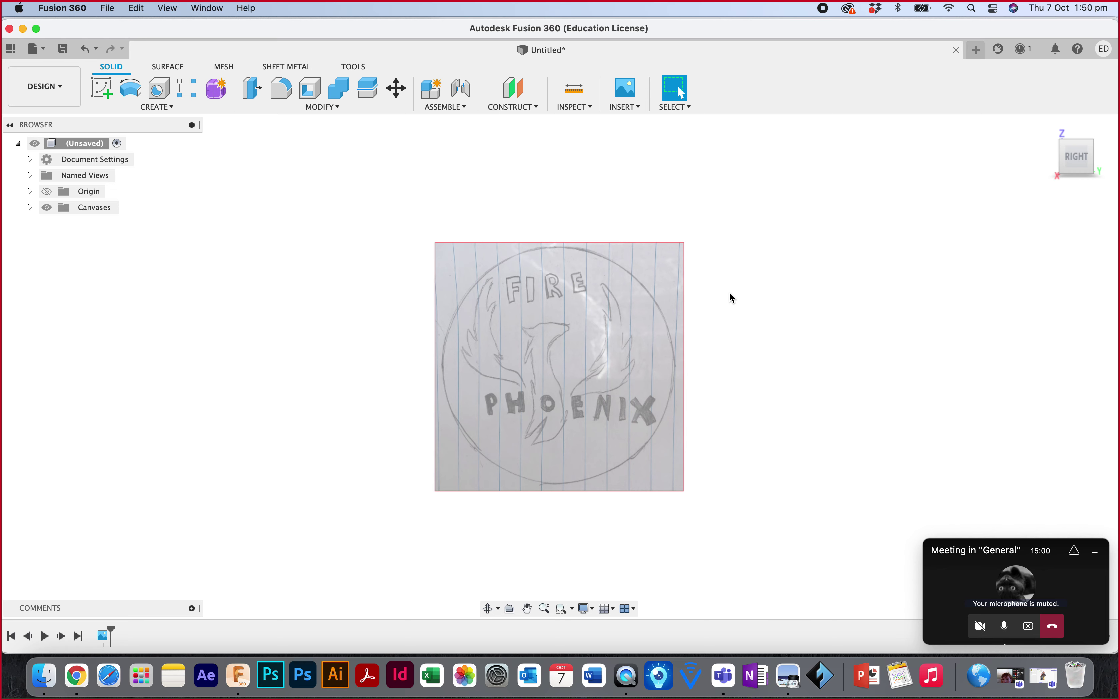
mouse_move(1075, 155)
mouse_down()
mouse_move(1043, 133)
mouse_move(1069, 148)
mouse_up()
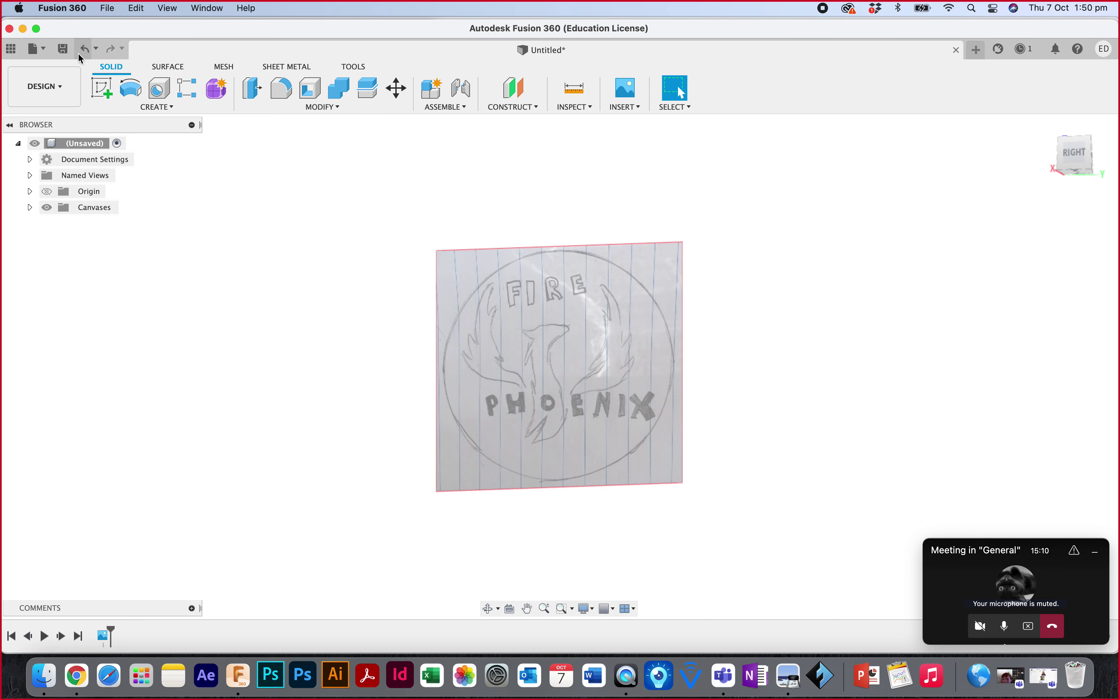
Start a sketch on the YZ plane, trace the logo's ring with two concentric circles centred on the origin, and finish the sketch.
click(103, 91)
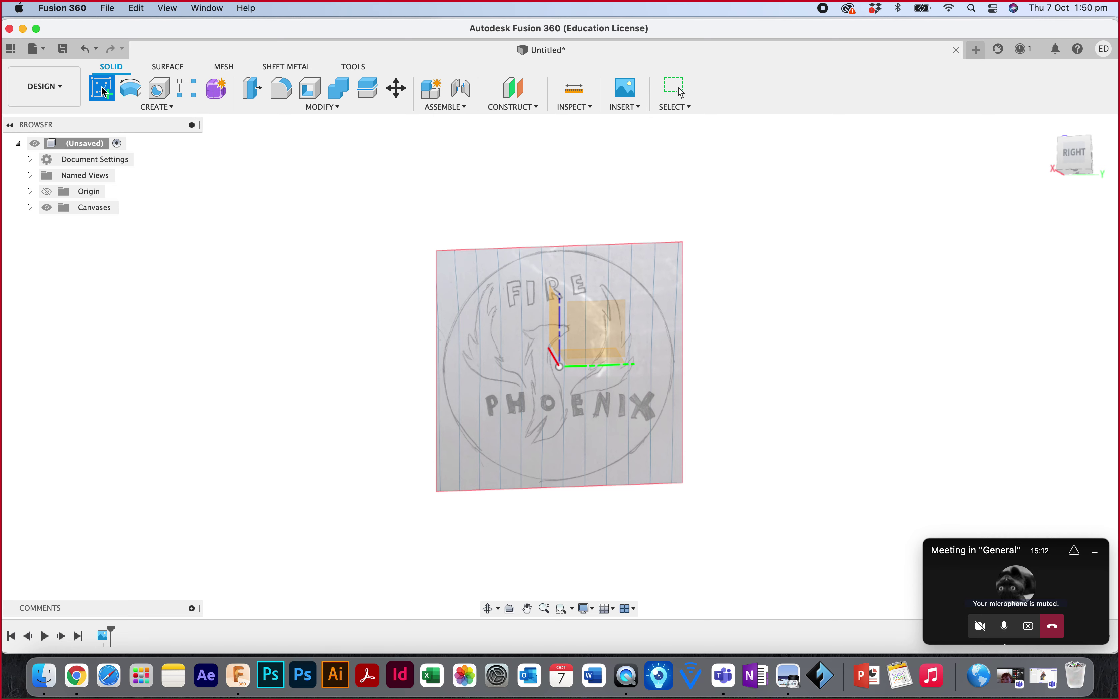
click(588, 321)
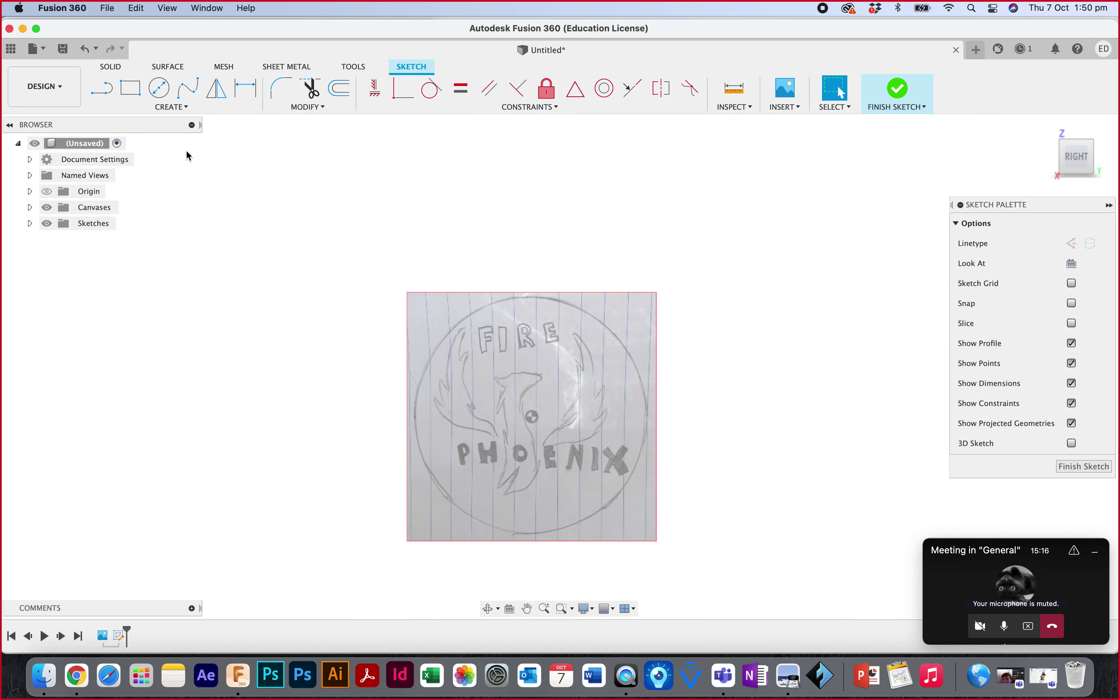
click(158, 87)
click(533, 417)
click(624, 493)
click(532, 417)
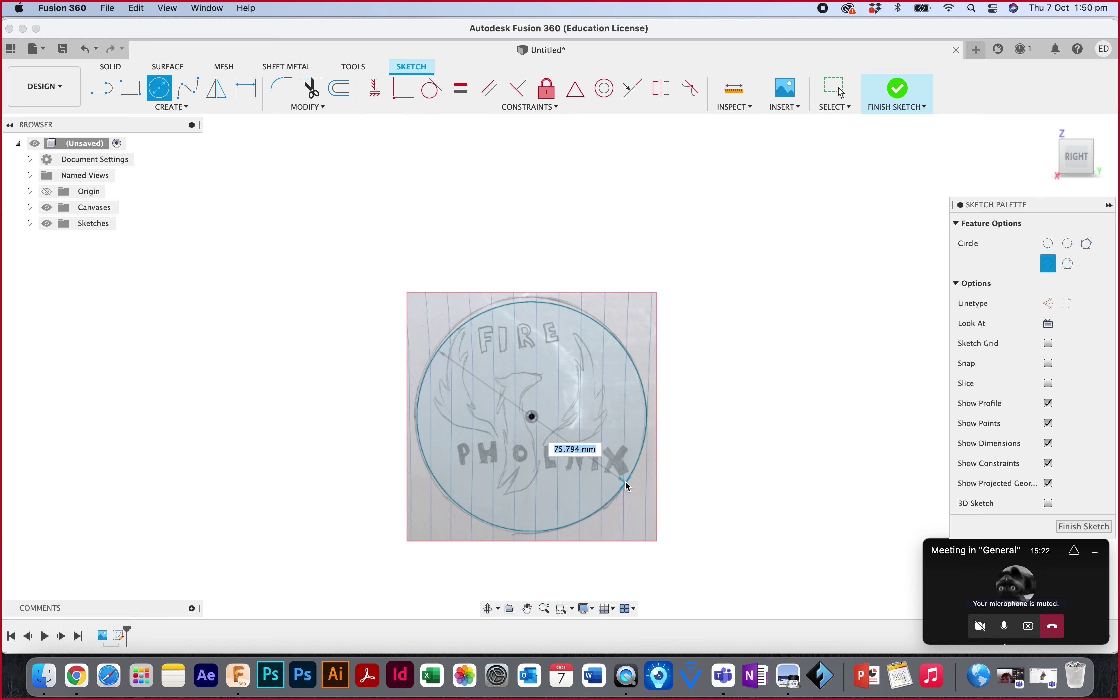
click(635, 494)
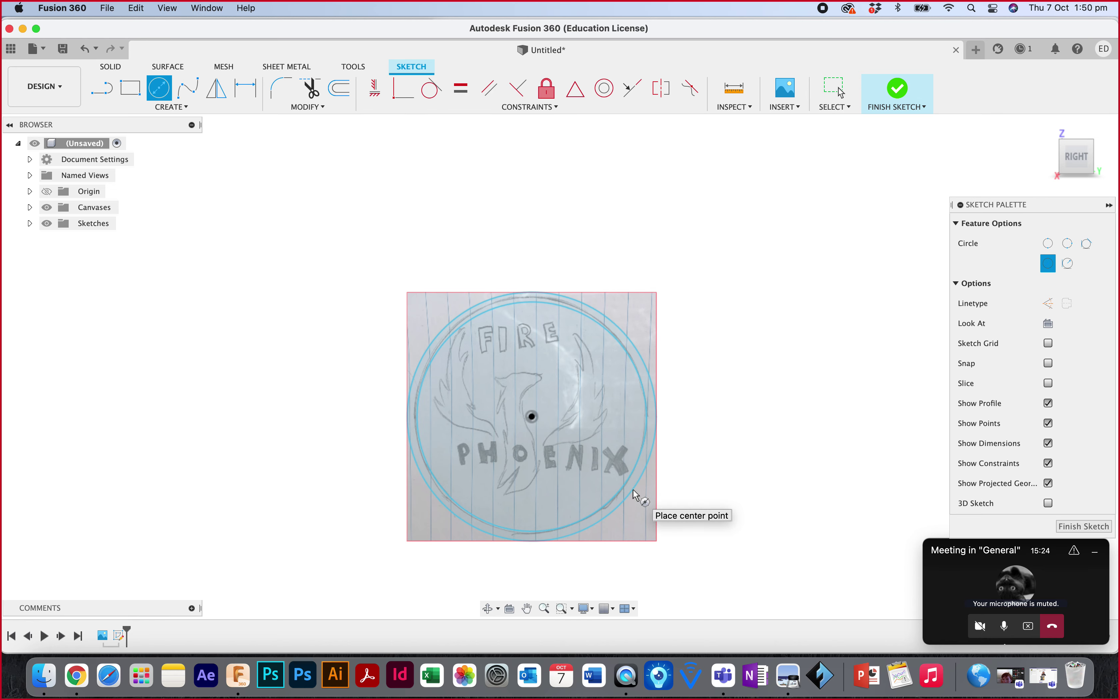
click(1090, 526)
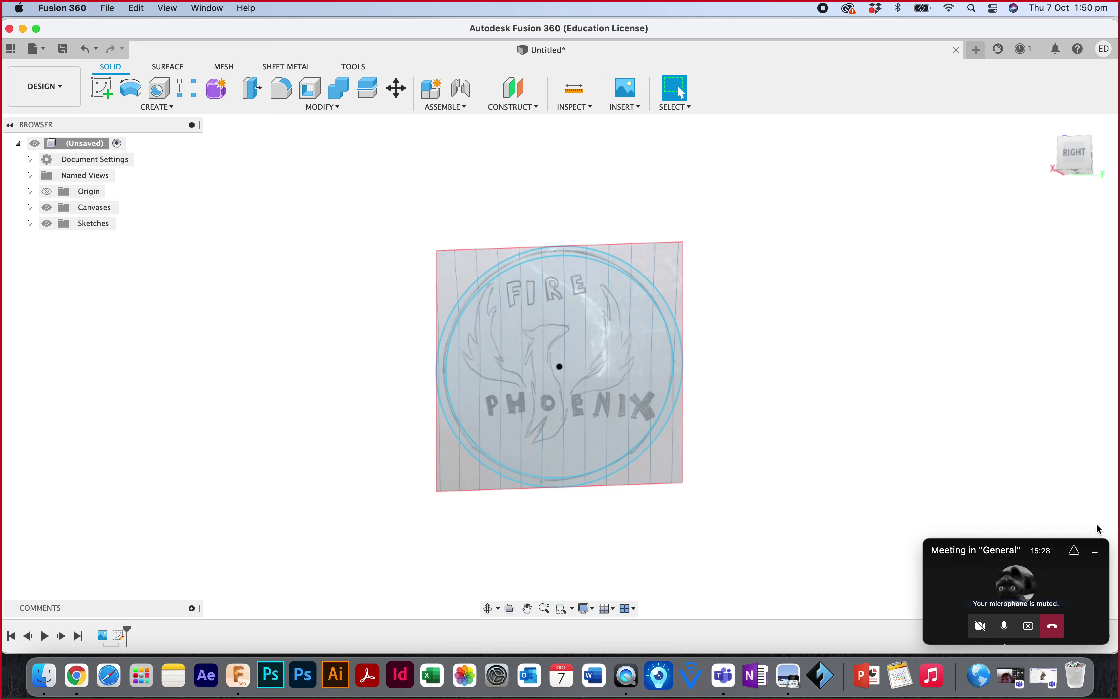
Undo the outer circle, finish the sketch, and roll the timeline back to just after the canvas.
key(super+z)
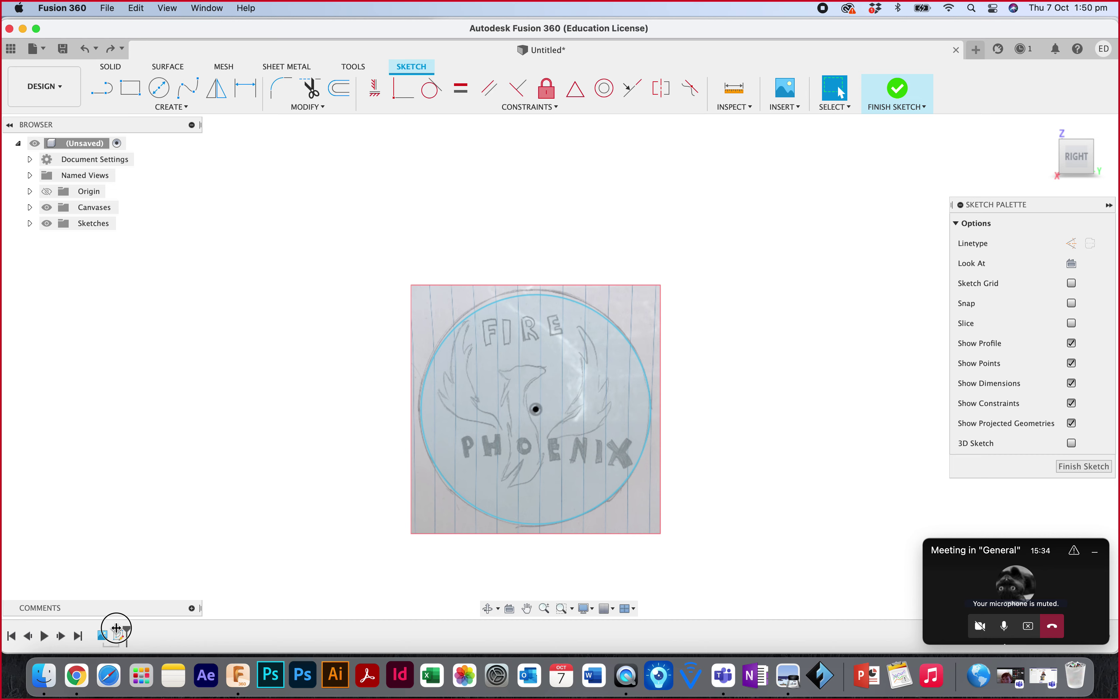
click(1081, 466)
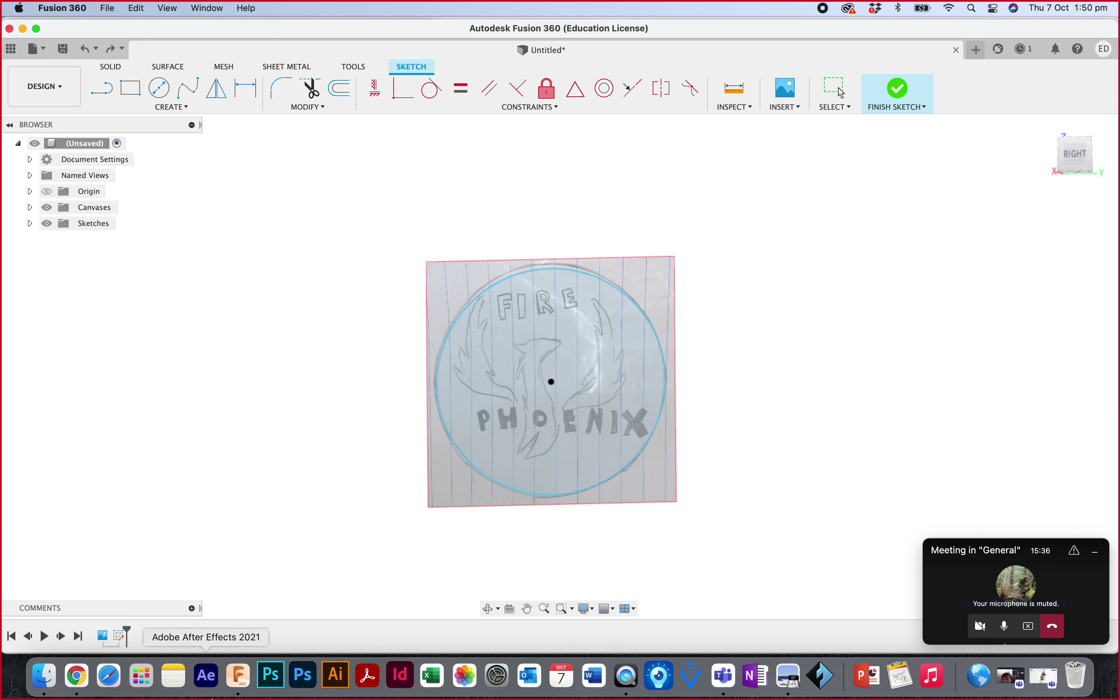
drag(127, 630, 111, 631)
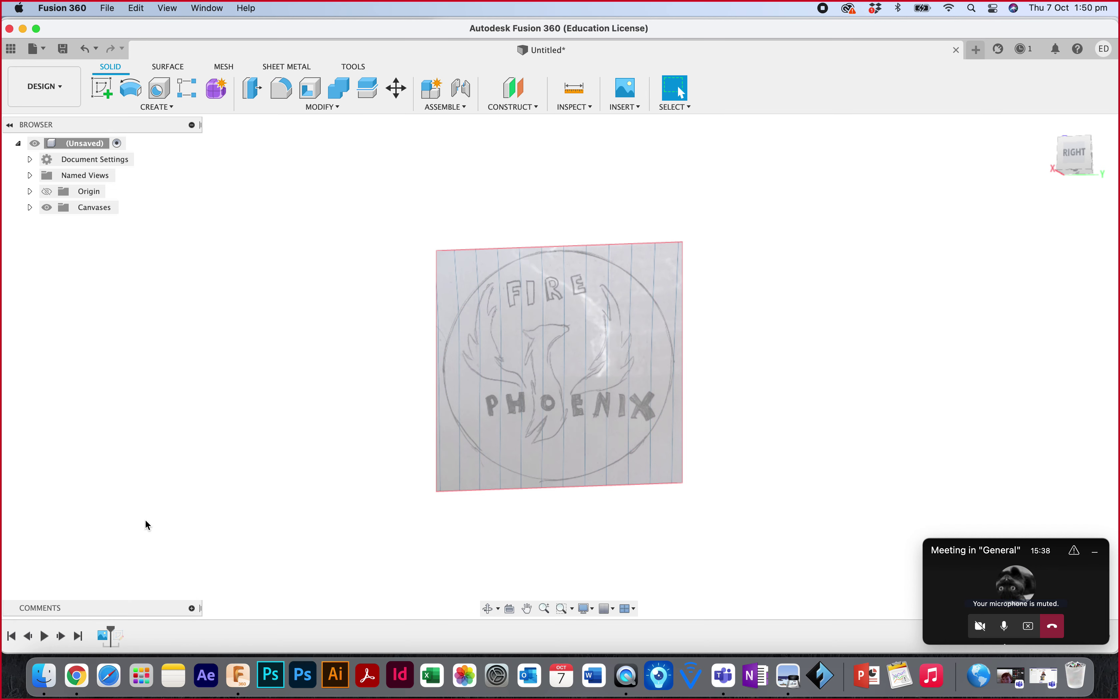
Create a new YZ-plane sketch with two concentric circles centred on the origin, just inside and outside the logo's drawn ring, and finish it.
mouse_move(1071, 152)
mouse_down()
mouse_move(987, 145)
mouse_move(1011, 165)
mouse_up()
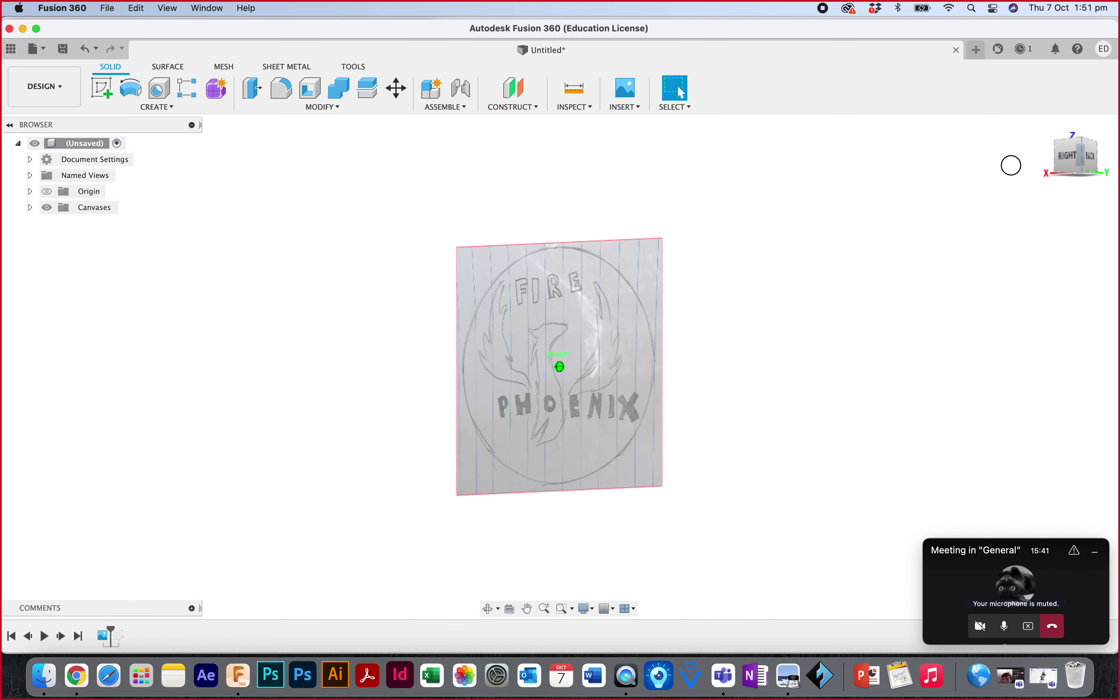
click(102, 88)
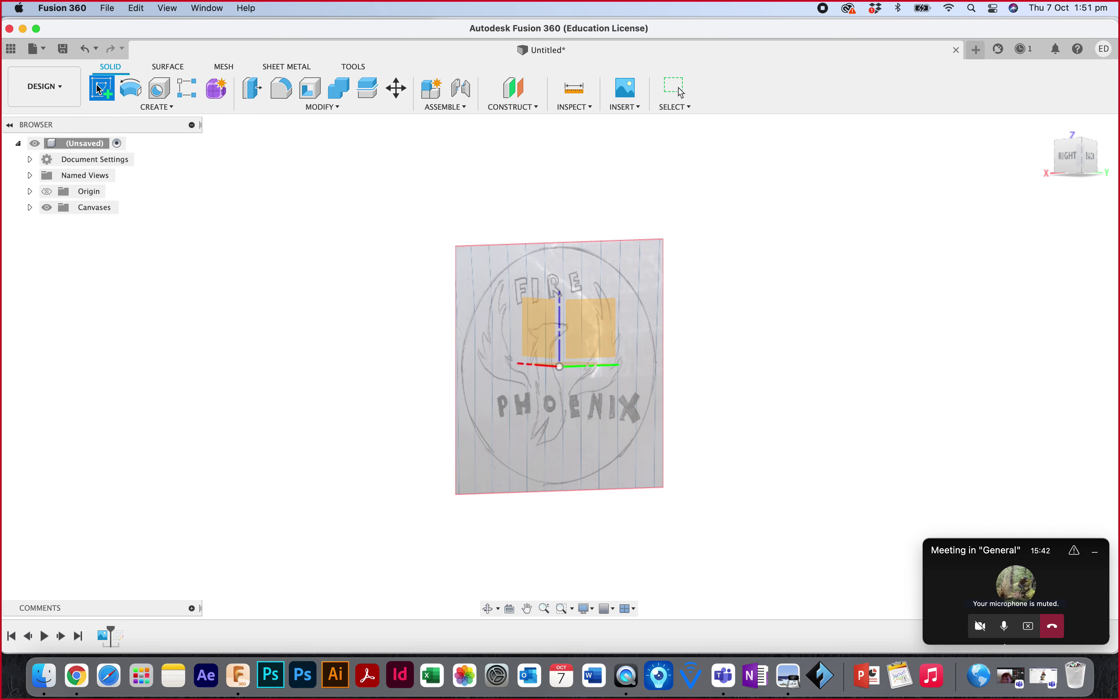
click(581, 326)
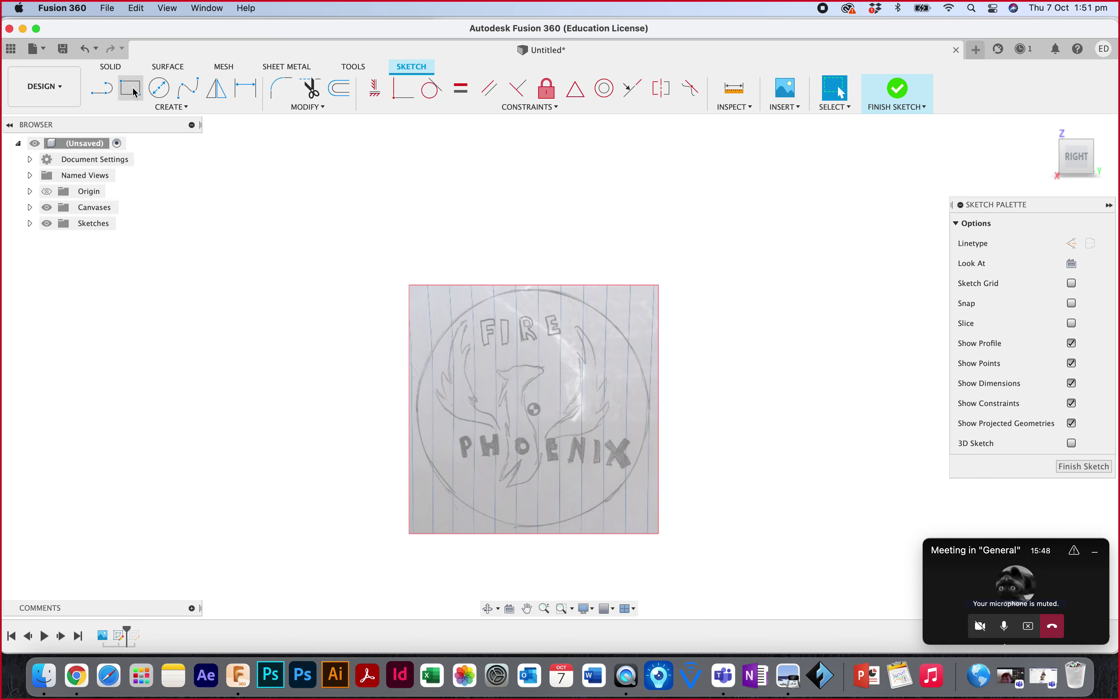
click(158, 87)
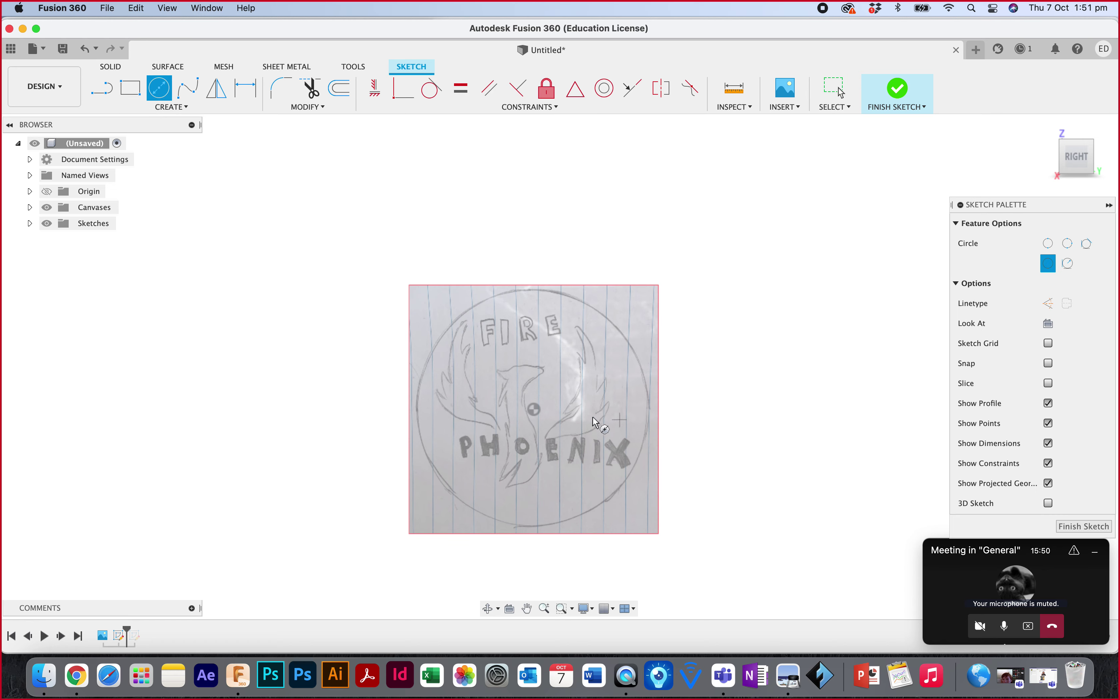
click(535, 409)
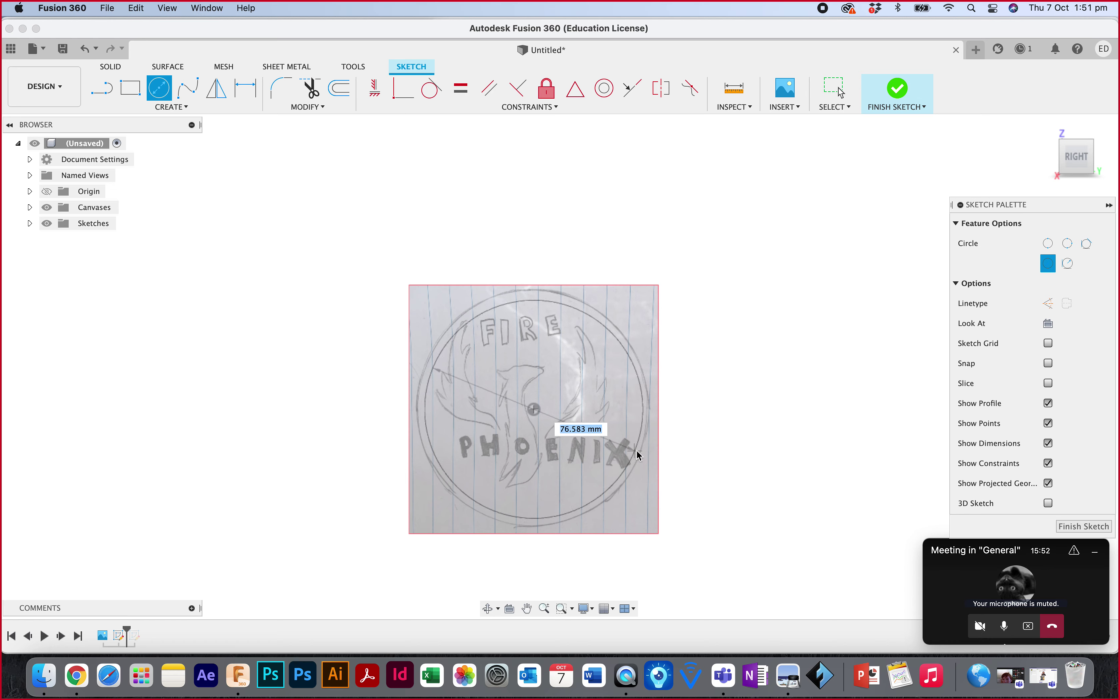
click(642, 457)
click(535, 409)
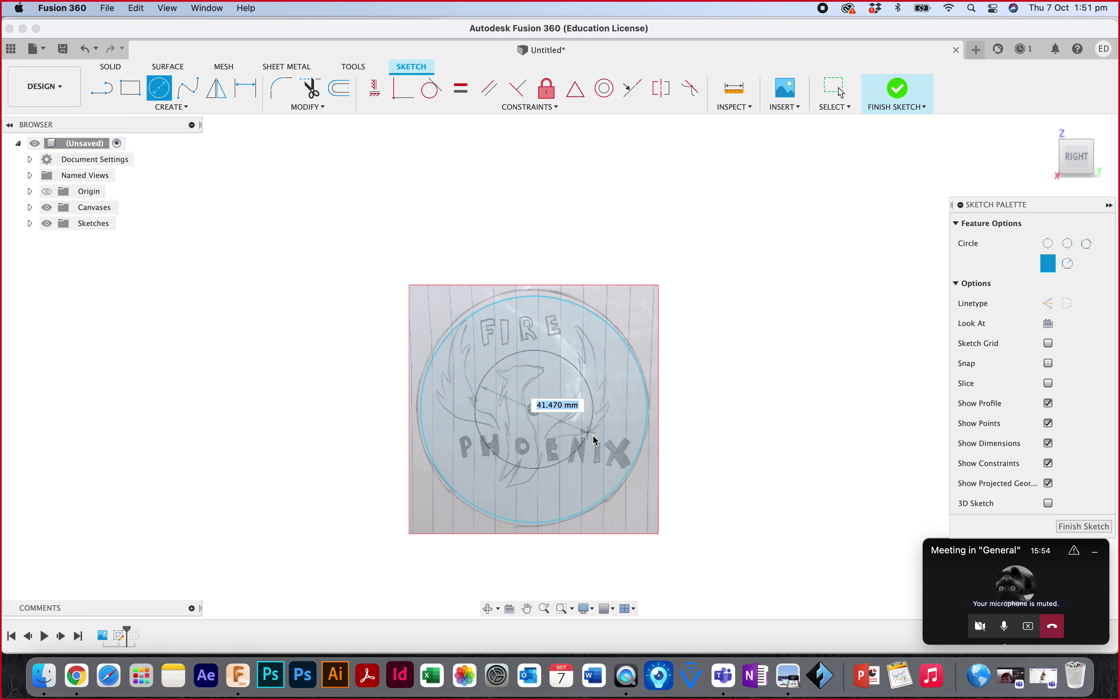
click(646, 467)
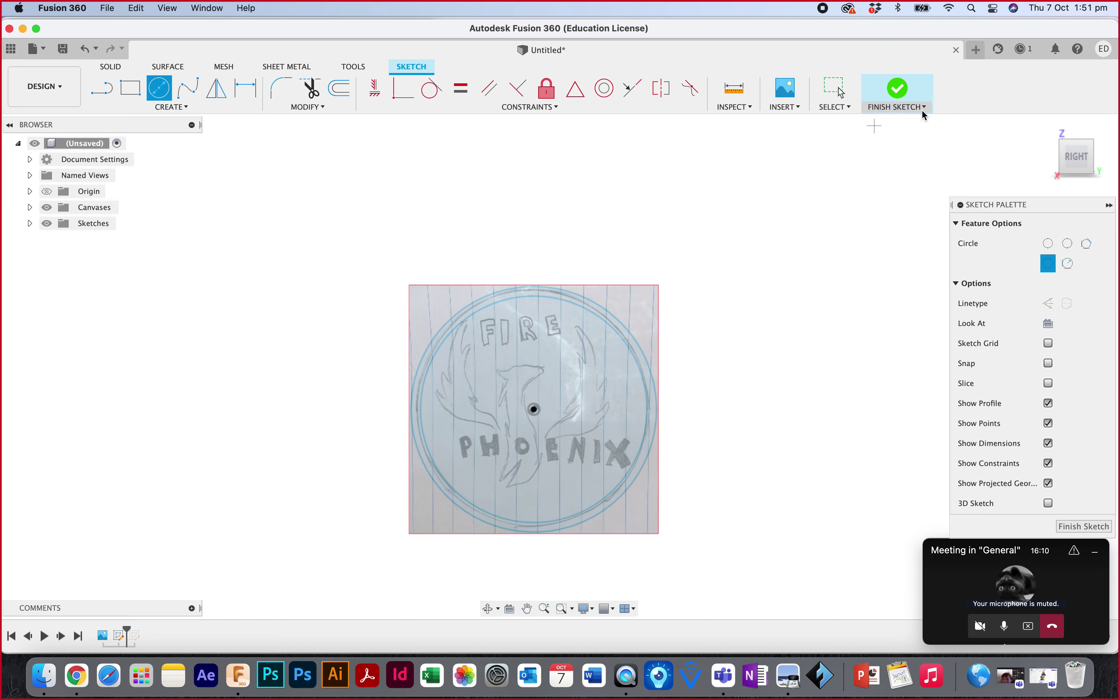
click(906, 98)
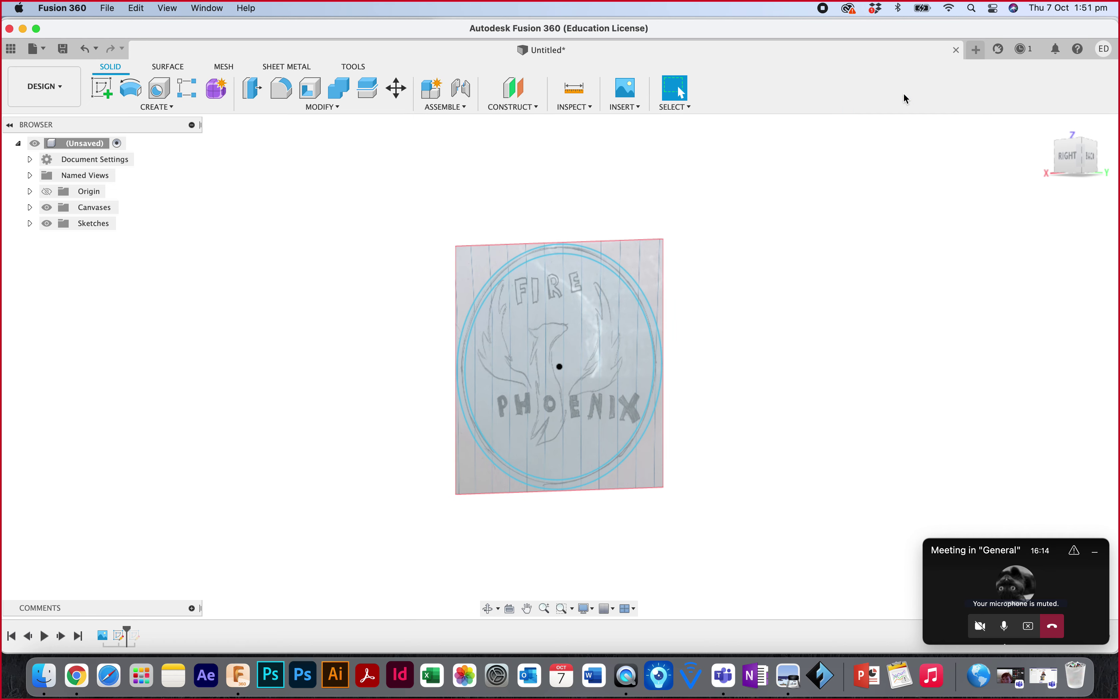
drag(1071, 158, 1056, 169)
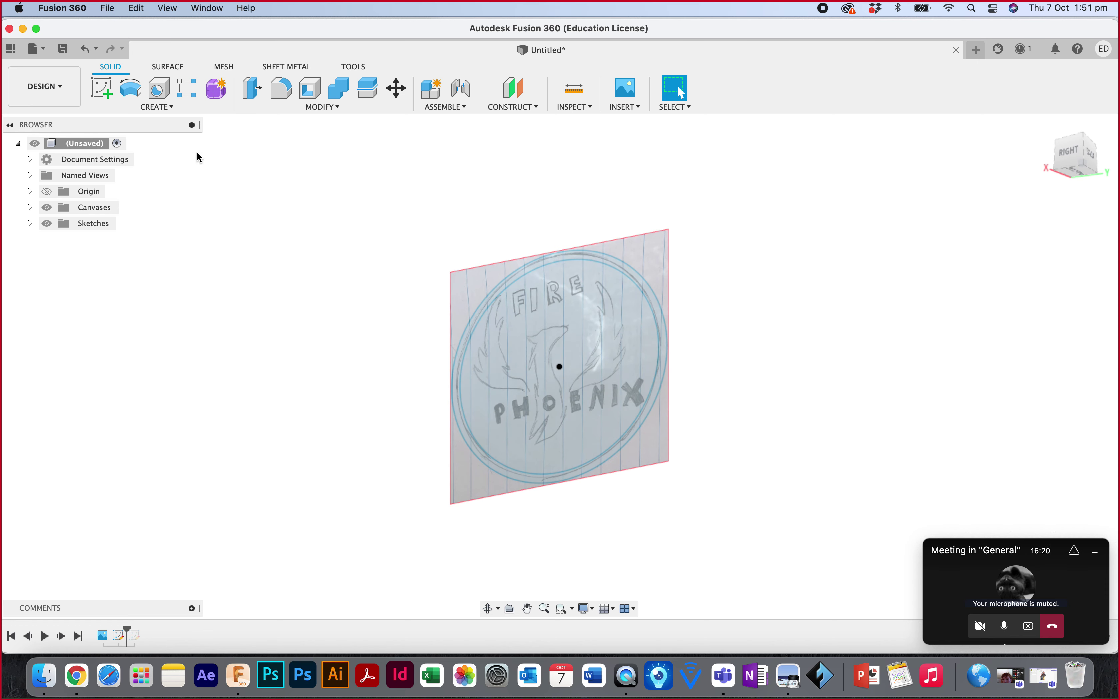
key(Escape)
key(e)
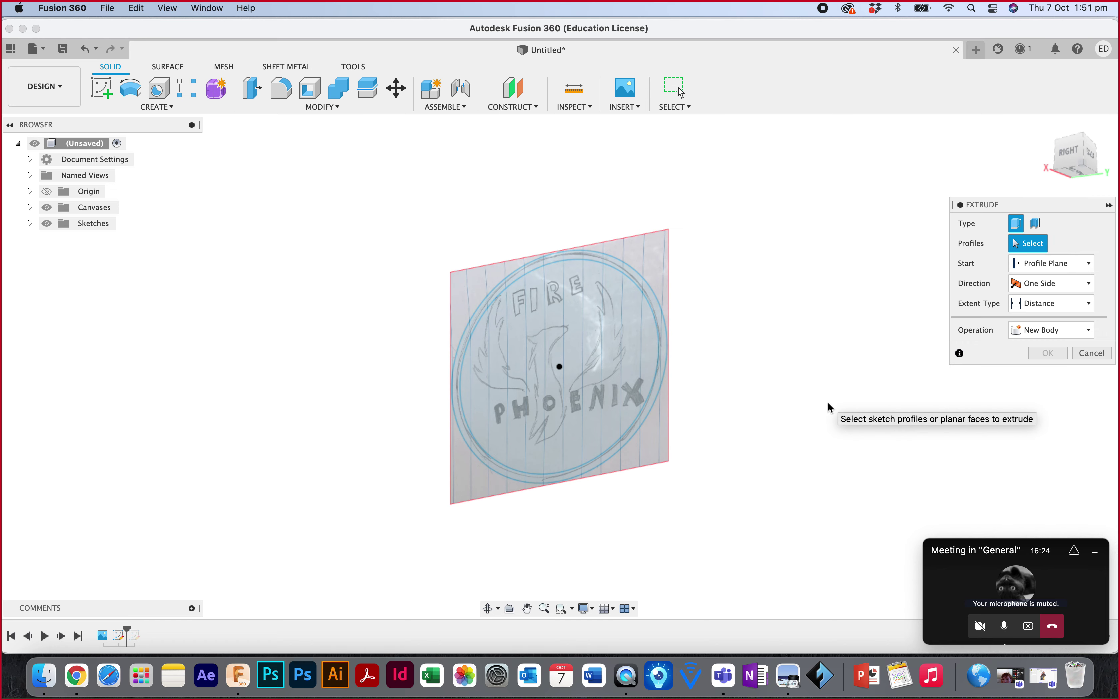
click(651, 300)
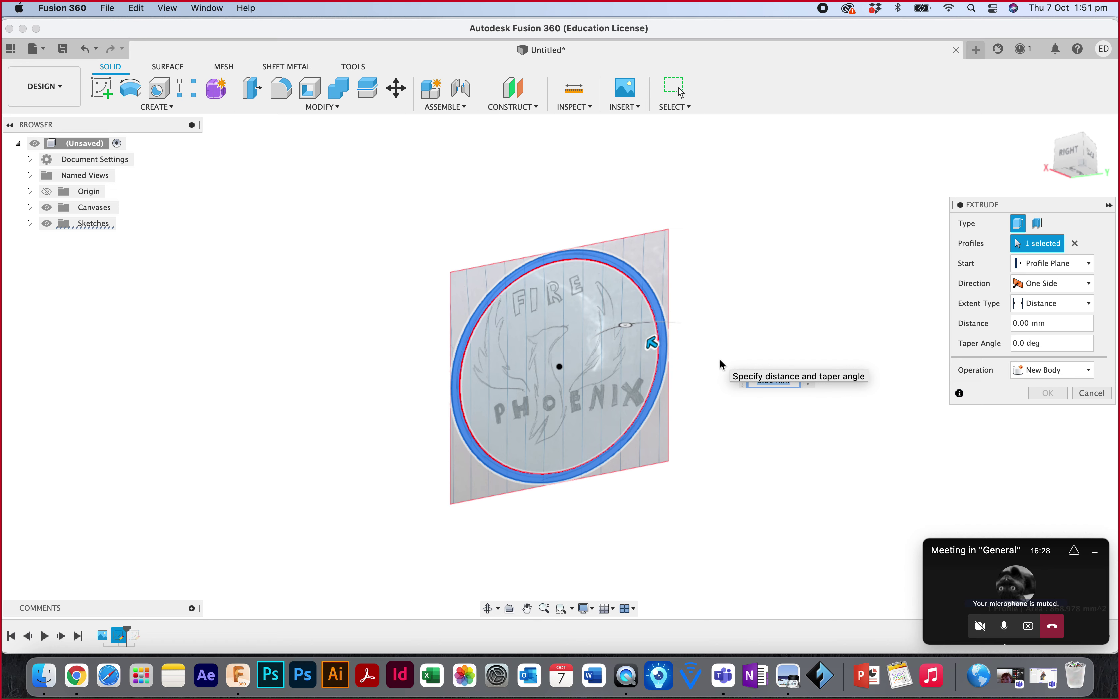
text(10)
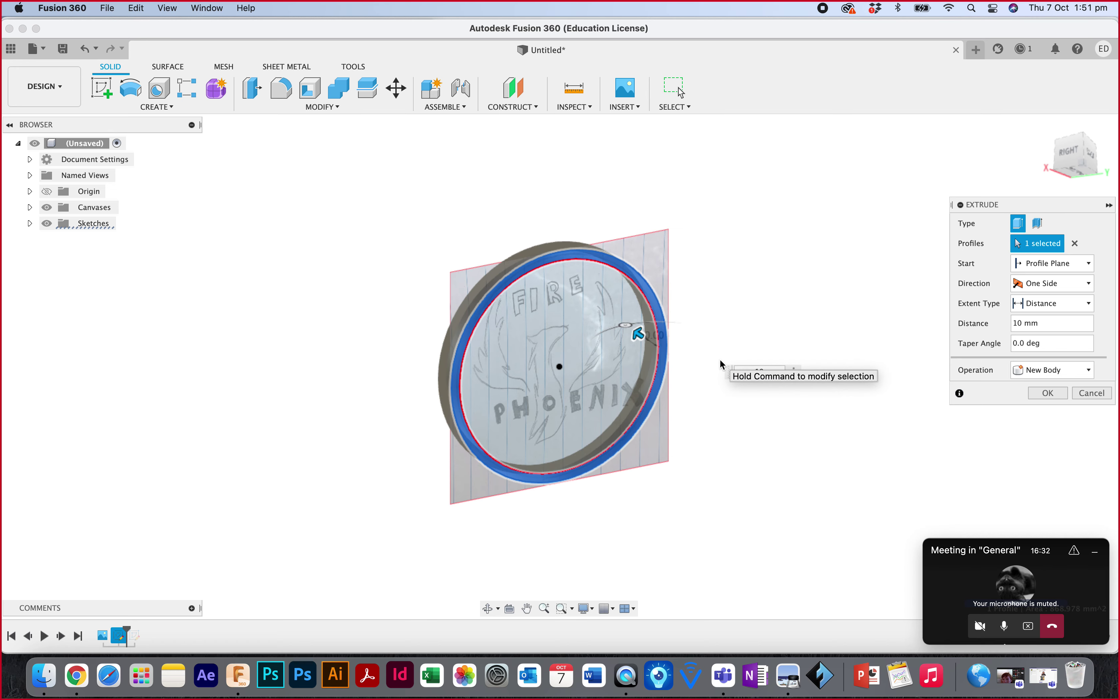
click(1092, 393)
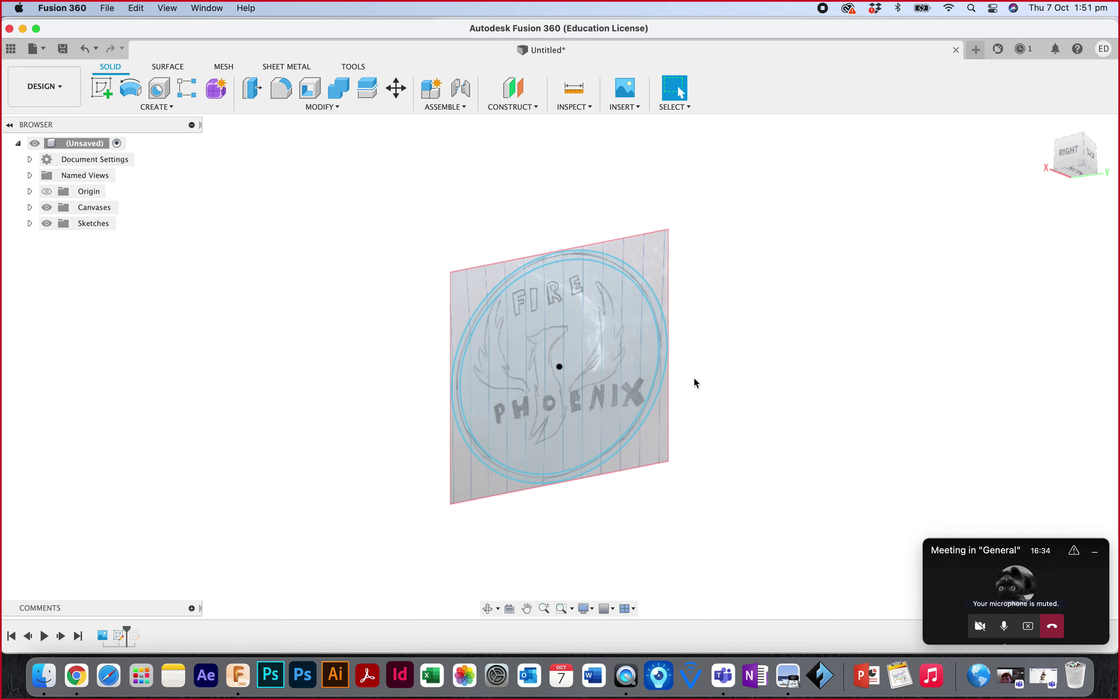
Extrude the ring profile between the two concentric circles 10 mm as a new body.
click(590, 256)
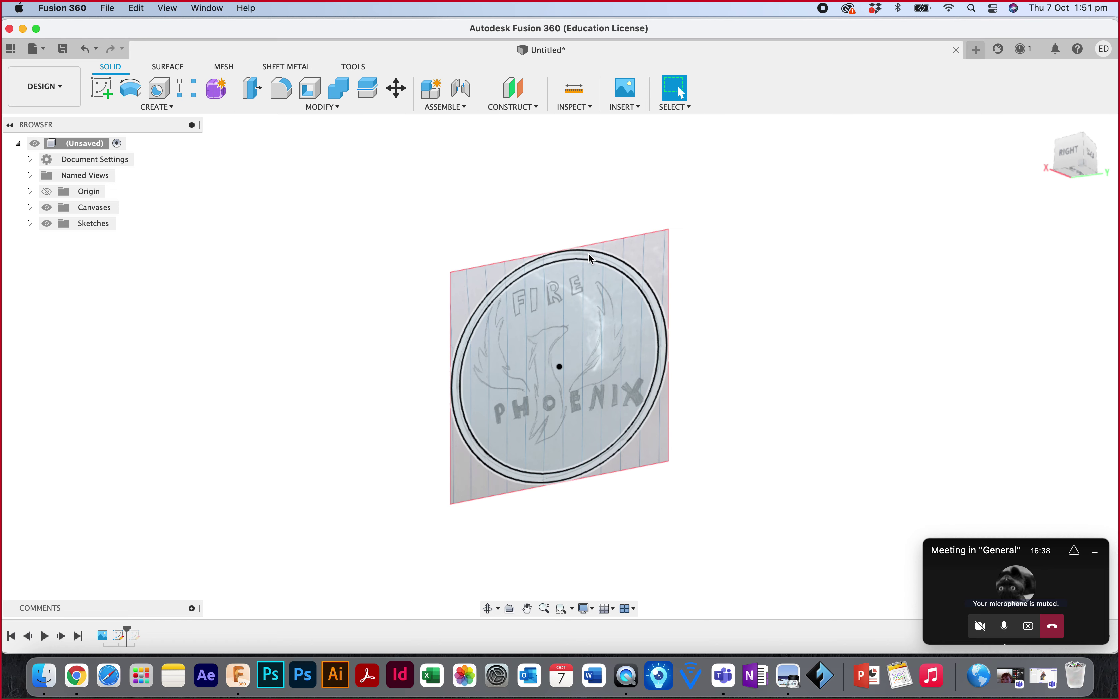
click(591, 258)
key(e)
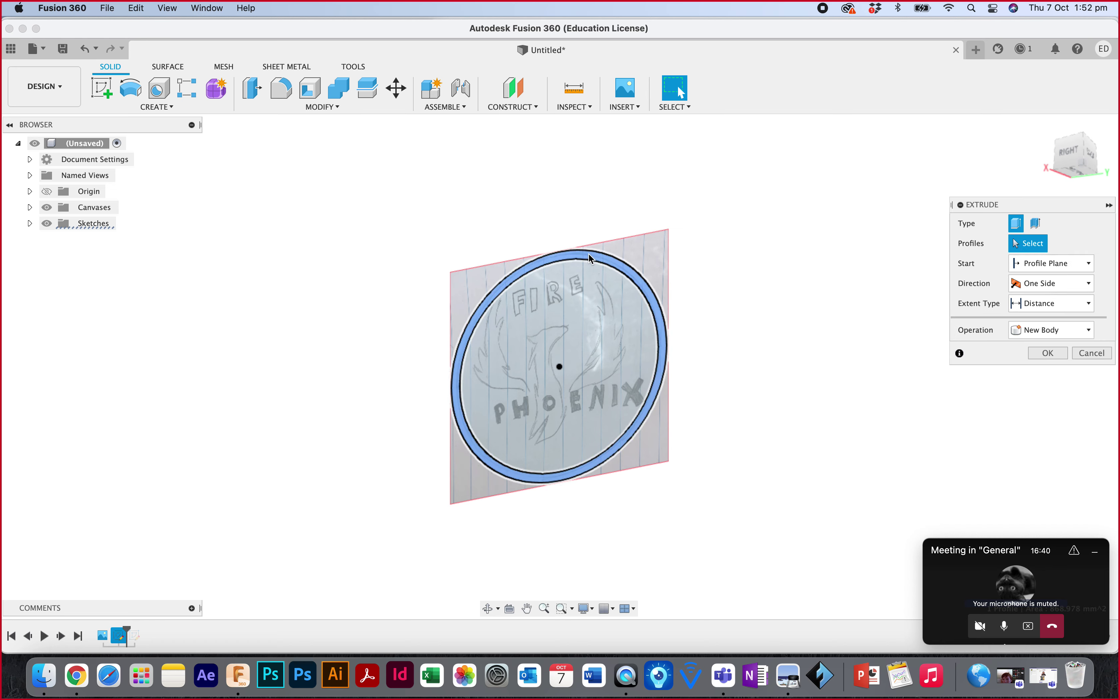
text(10)
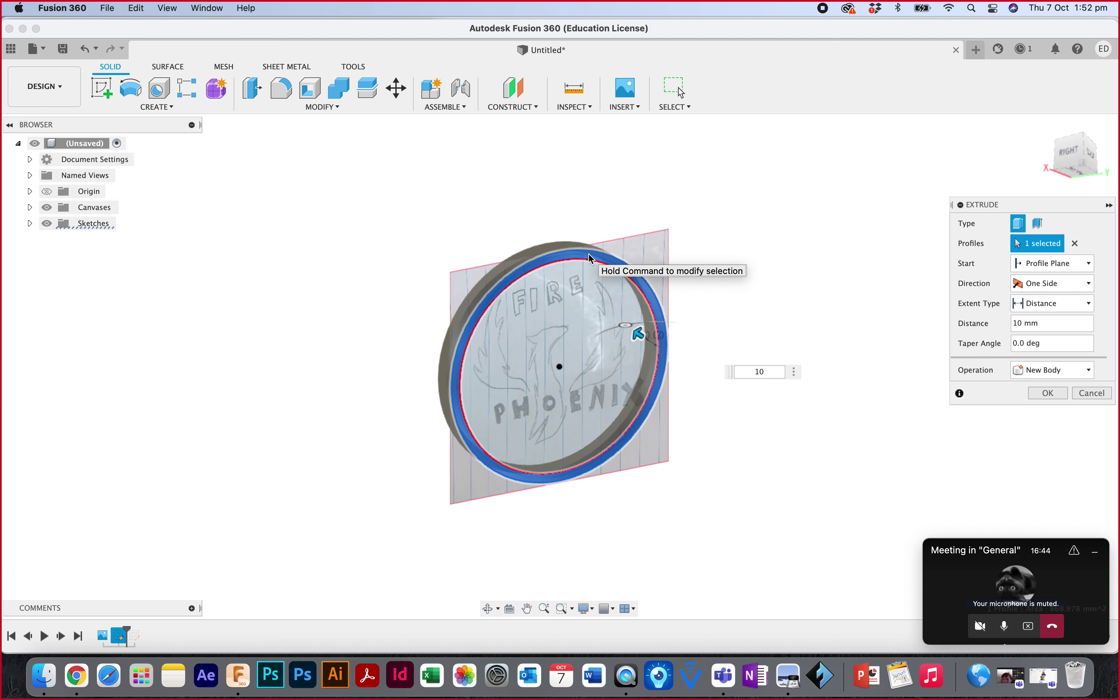
key(BackSpace)
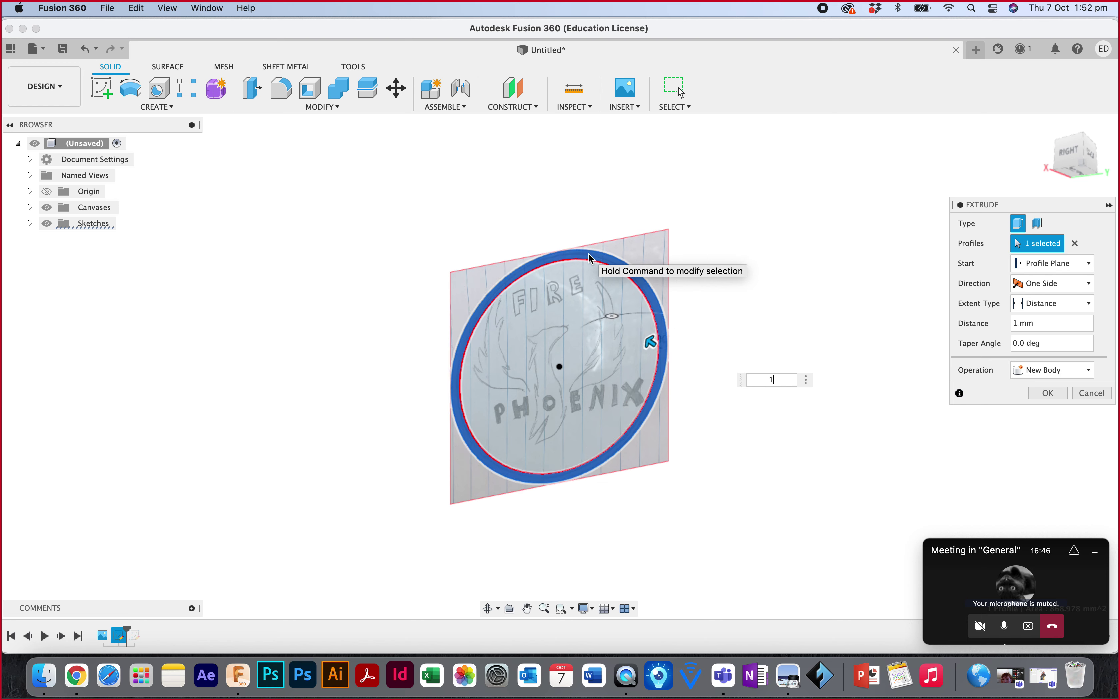
key(BackSpace)
text(8)
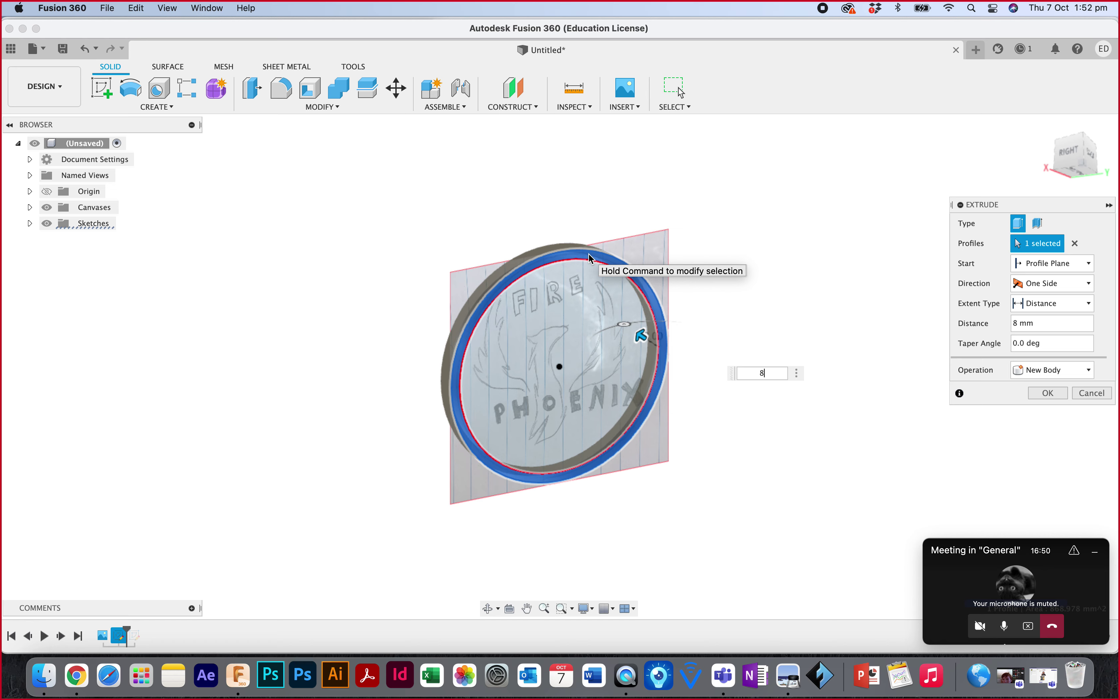
text(10)
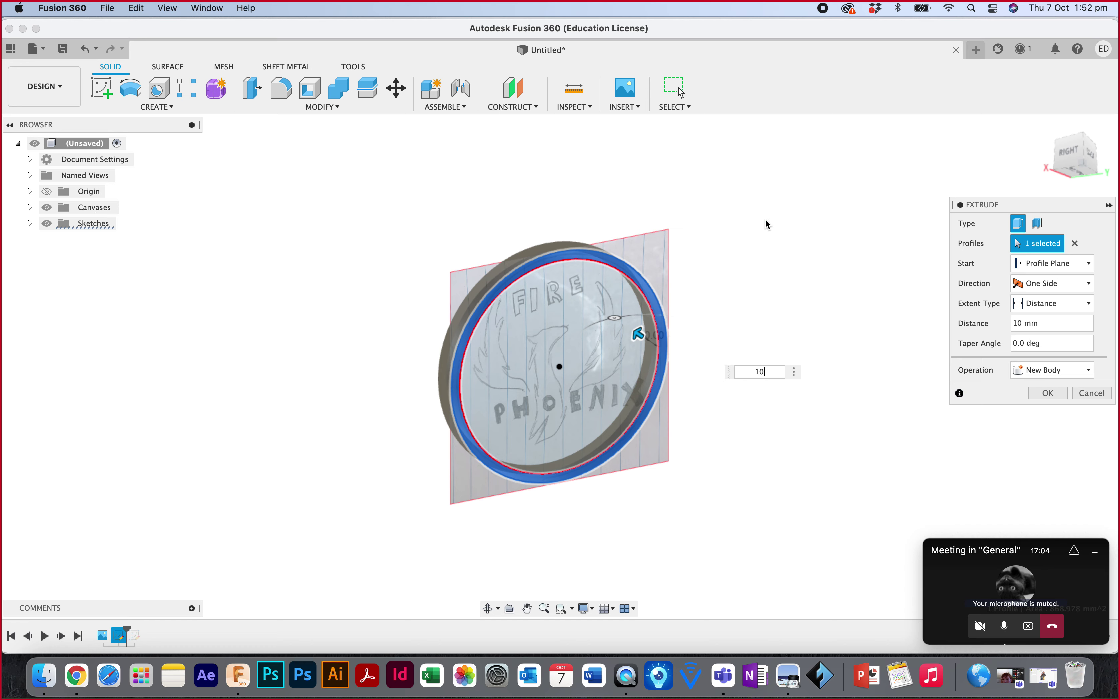
click(1048, 393)
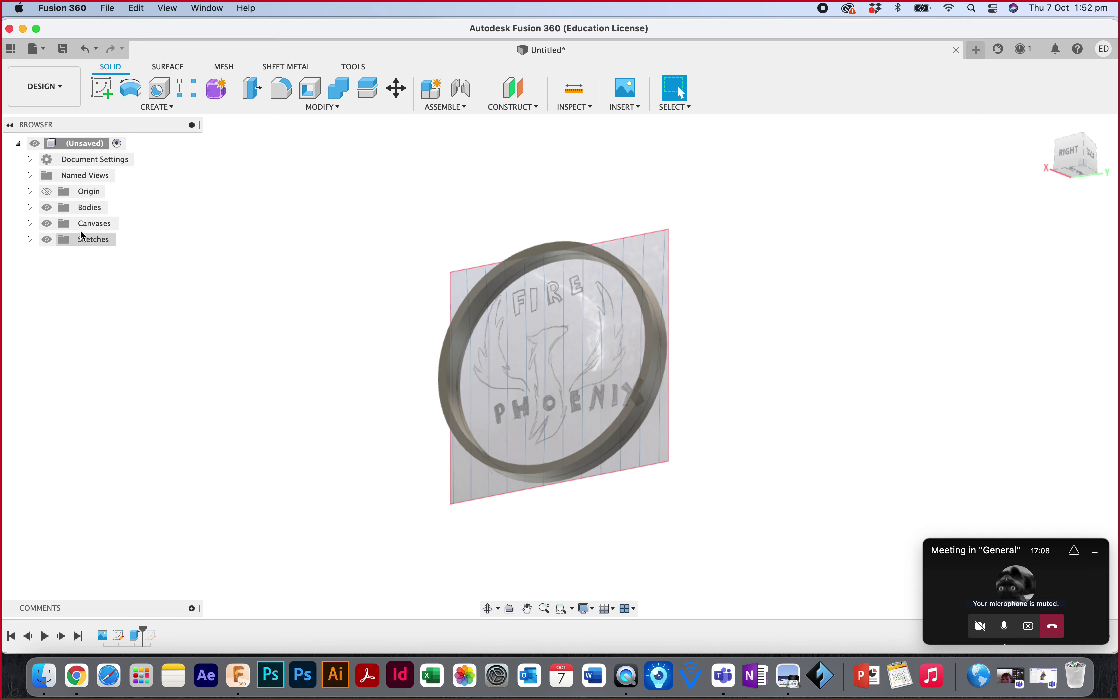
List the bodies and toggle the ring body's visibility to compare it with the logo drawing on the canvas.
click(31, 208)
click(58, 225)
click(58, 224)
click(58, 225)
click(58, 224)
click(58, 224)
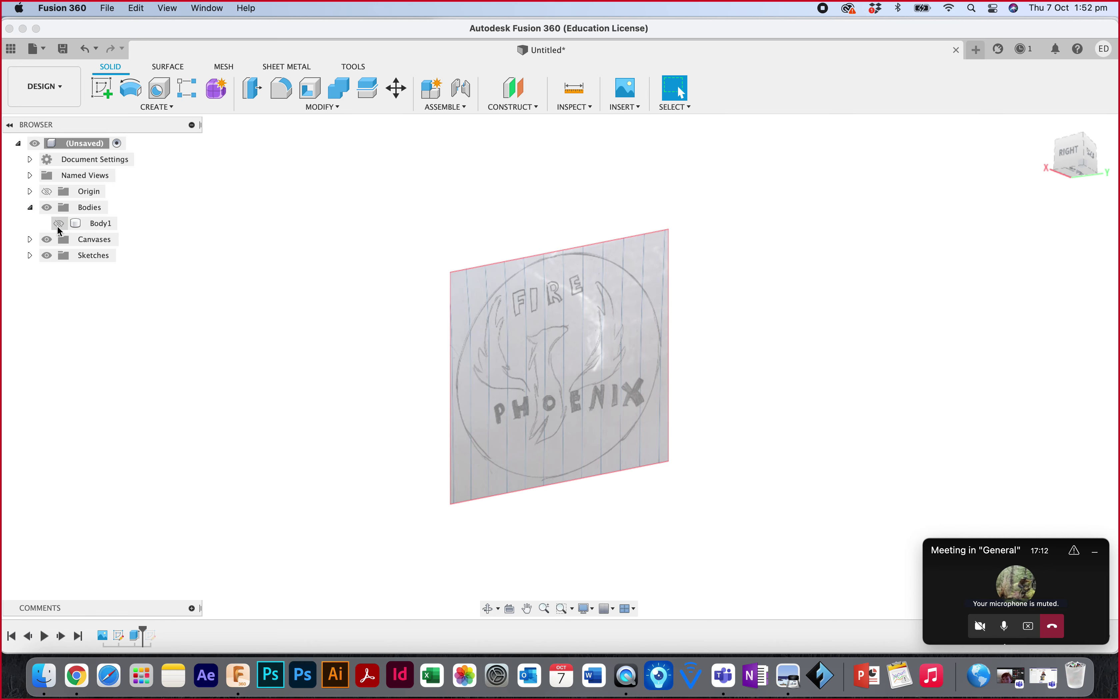
click(58, 224)
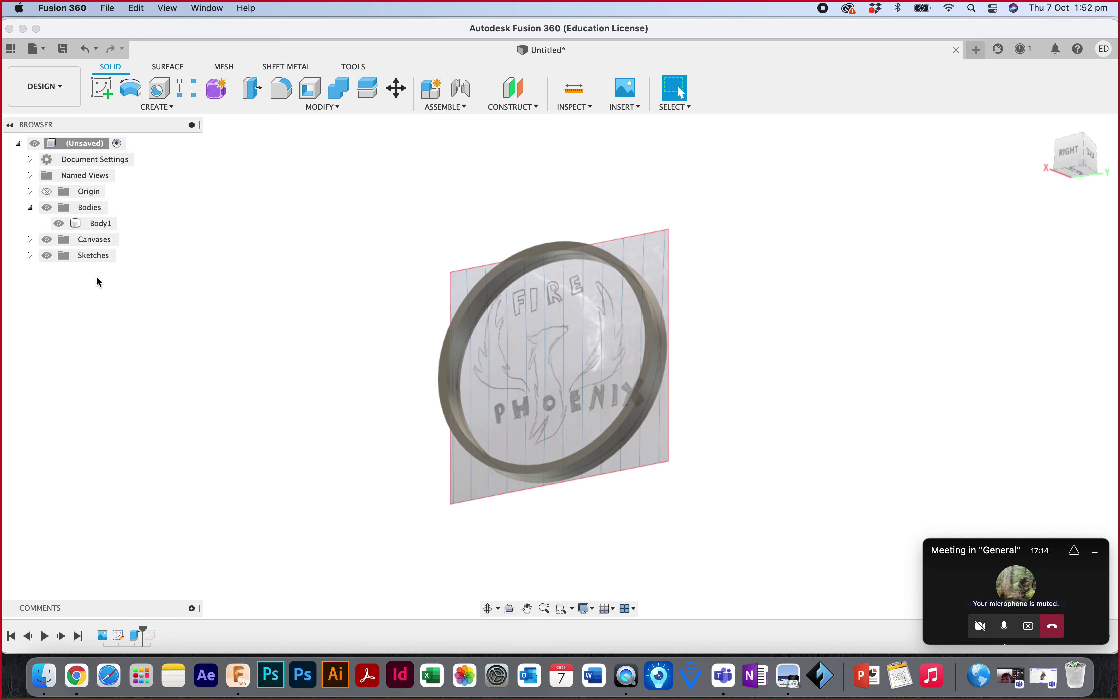
mouse_move(1075, 154)
mouse_down()
mouse_move(933, 178)
mouse_move(1057, 154)
mouse_up()
click(1057, 154)
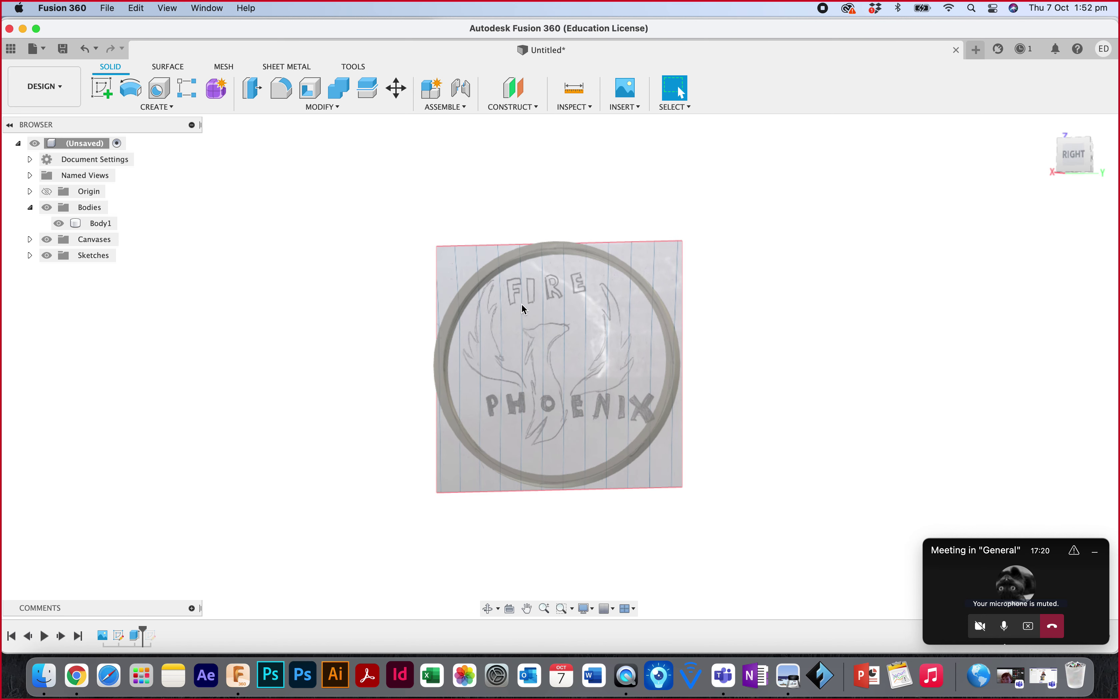
shift+middle_drag(694, 356, 637, 391)
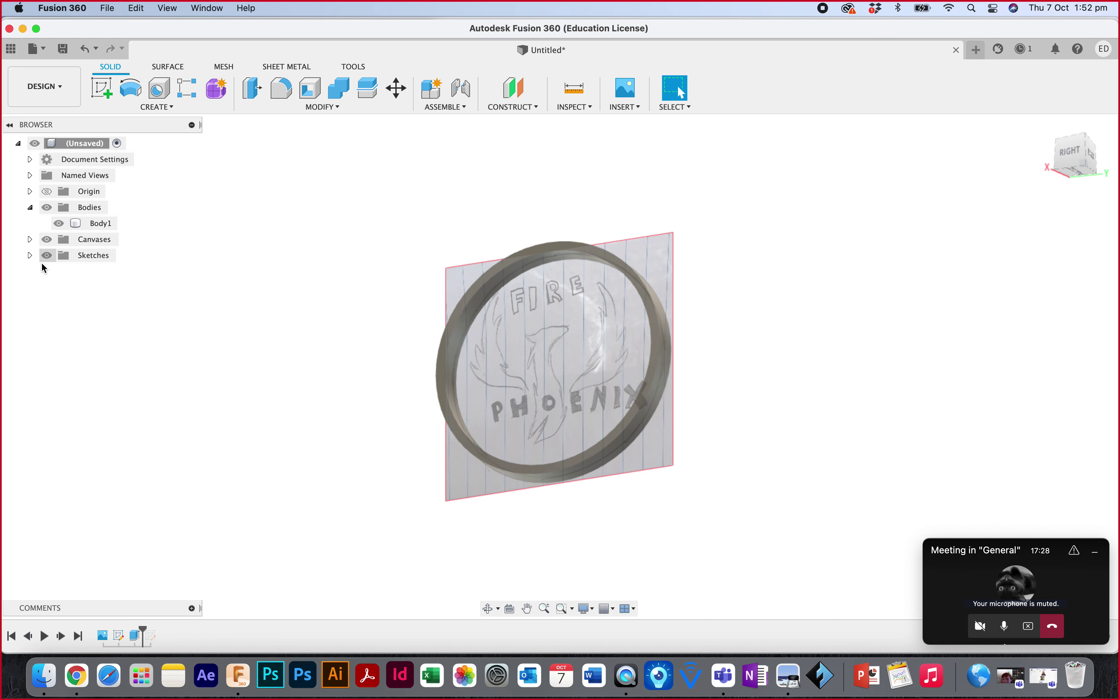
List the sketches and make the two-circle sketch visible again.
click(30, 255)
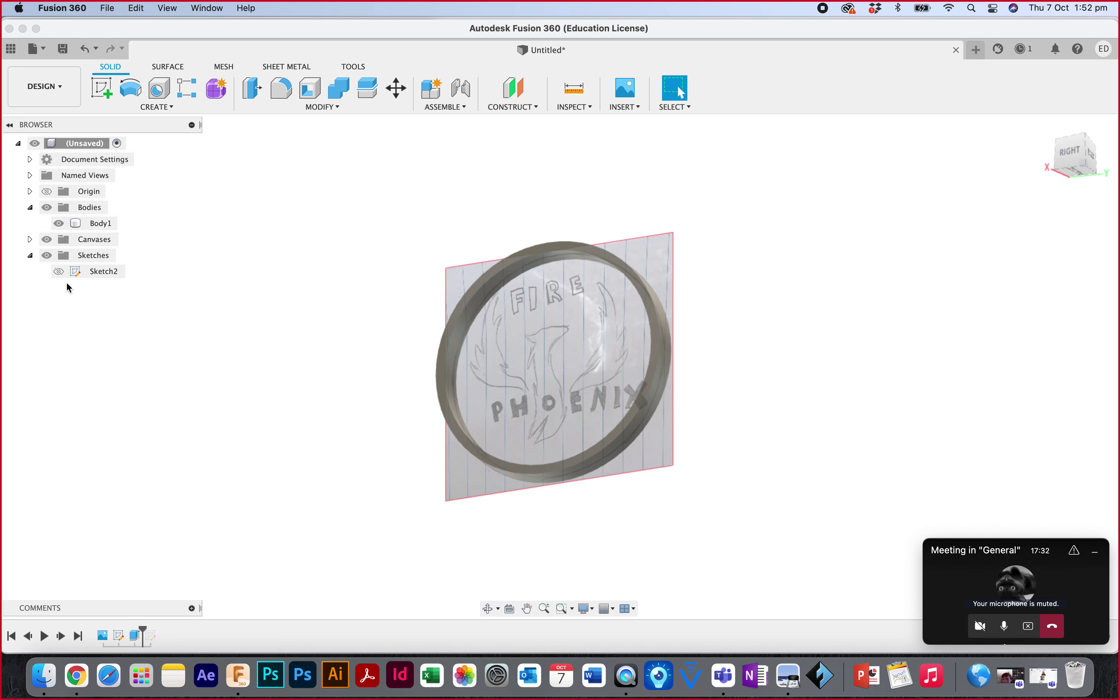
click(58, 273)
click(58, 272)
click(58, 273)
click(58, 272)
click(30, 256)
click(31, 256)
click(59, 272)
Extrude the circular profile inside the ring 7 mm with the operation set to New Body.
click(496, 349)
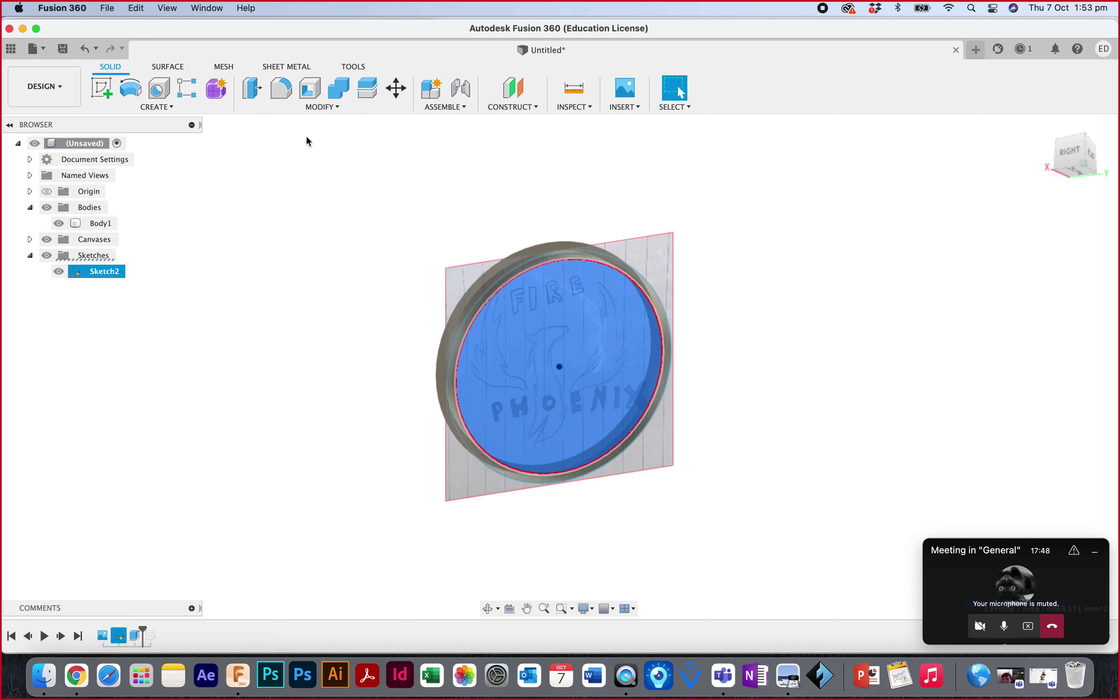
key(e)
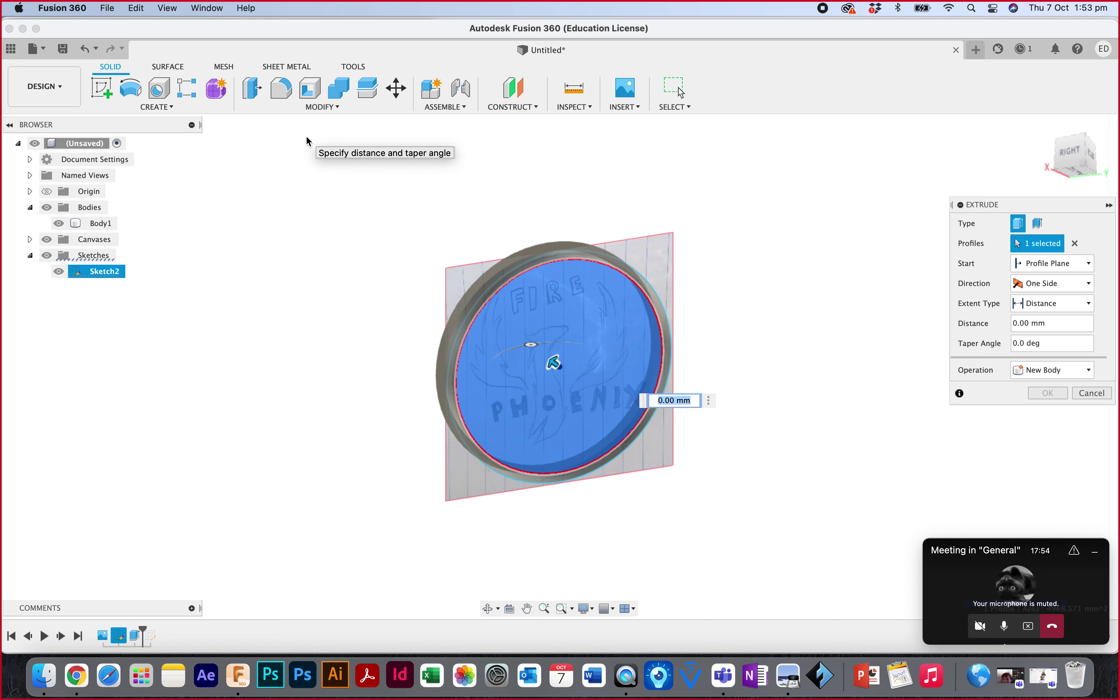
text(7)
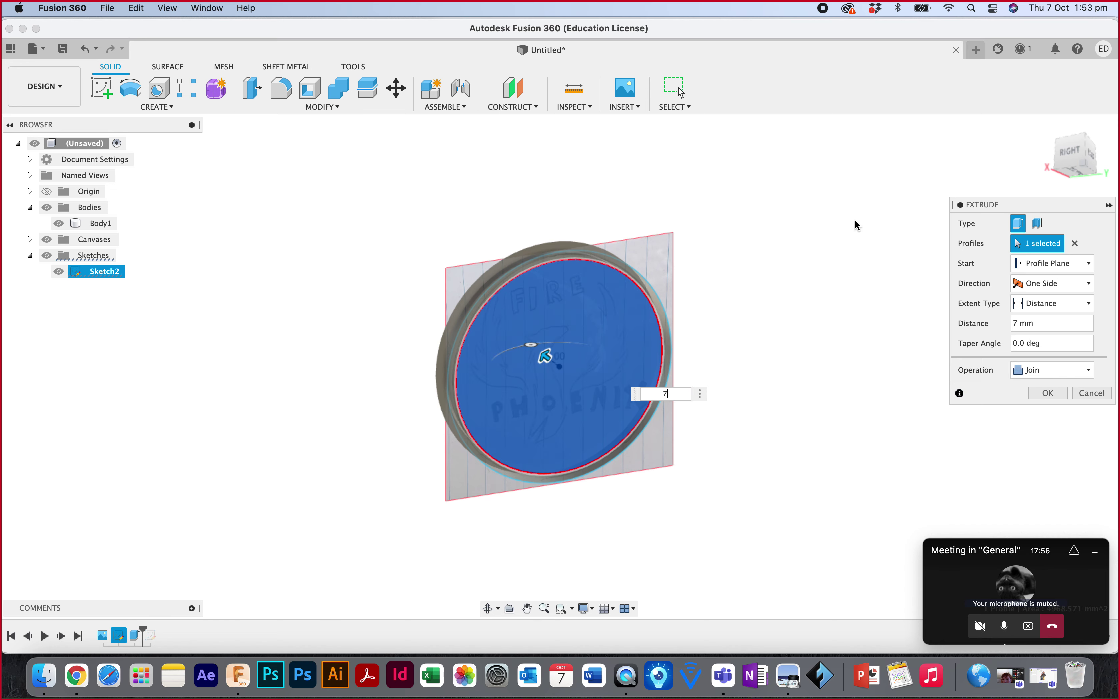
click(1063, 371)
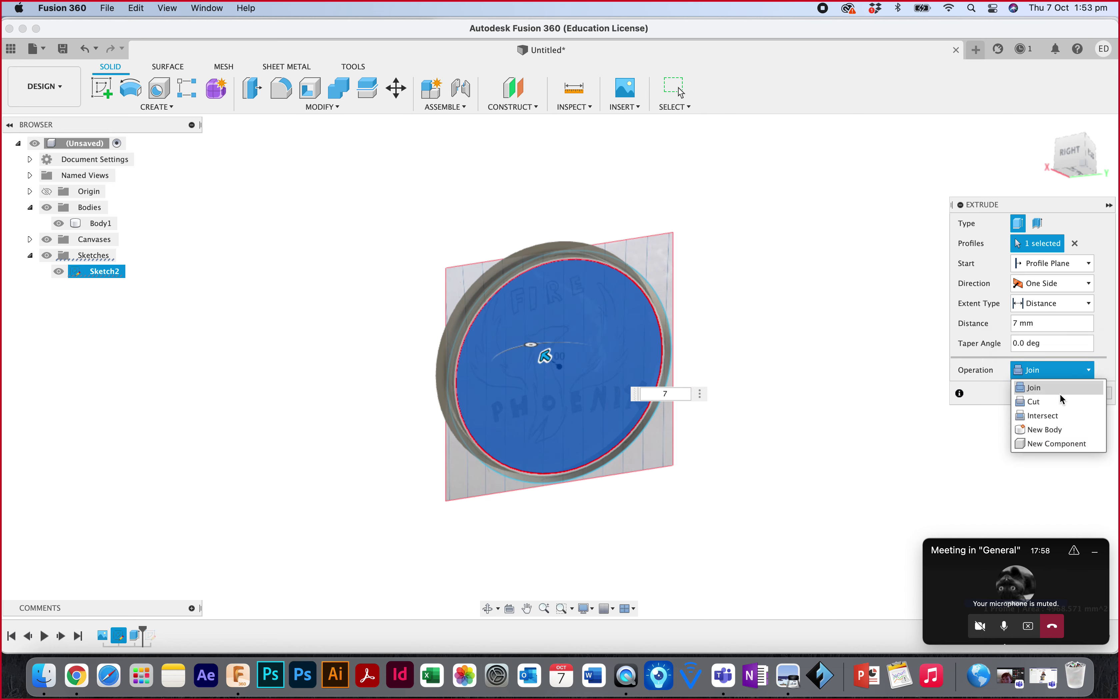
click(1049, 430)
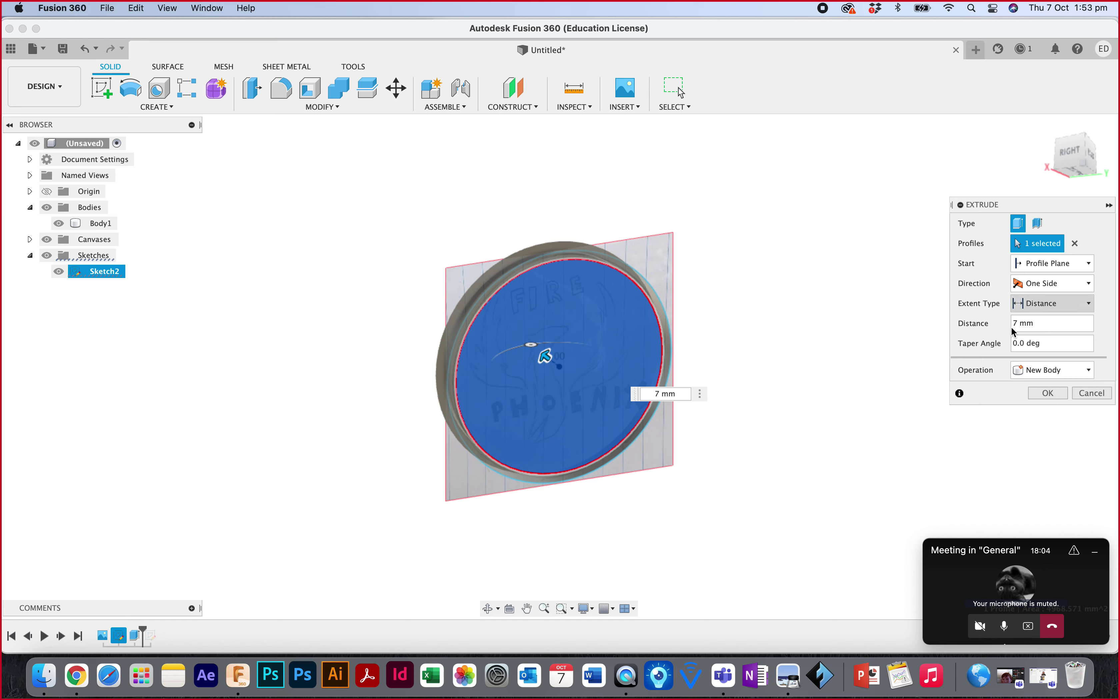
click(1048, 393)
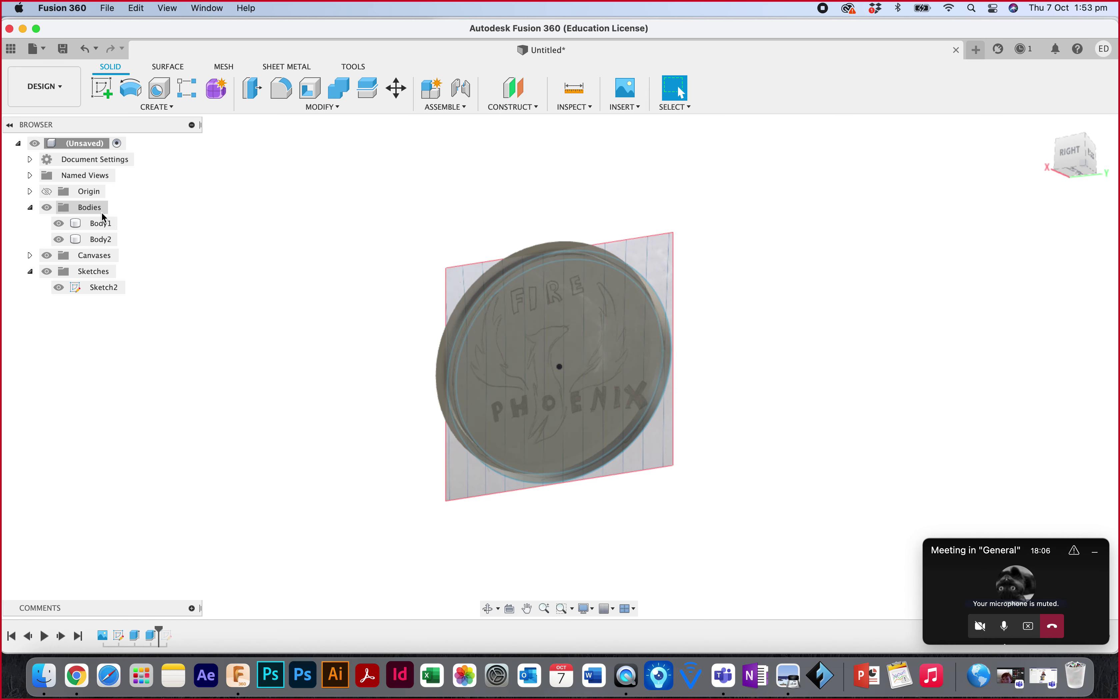
Hide the two-circle sketch and the Canvases folder to view the ring and disc bodies alone.
click(57, 289)
click(47, 255)
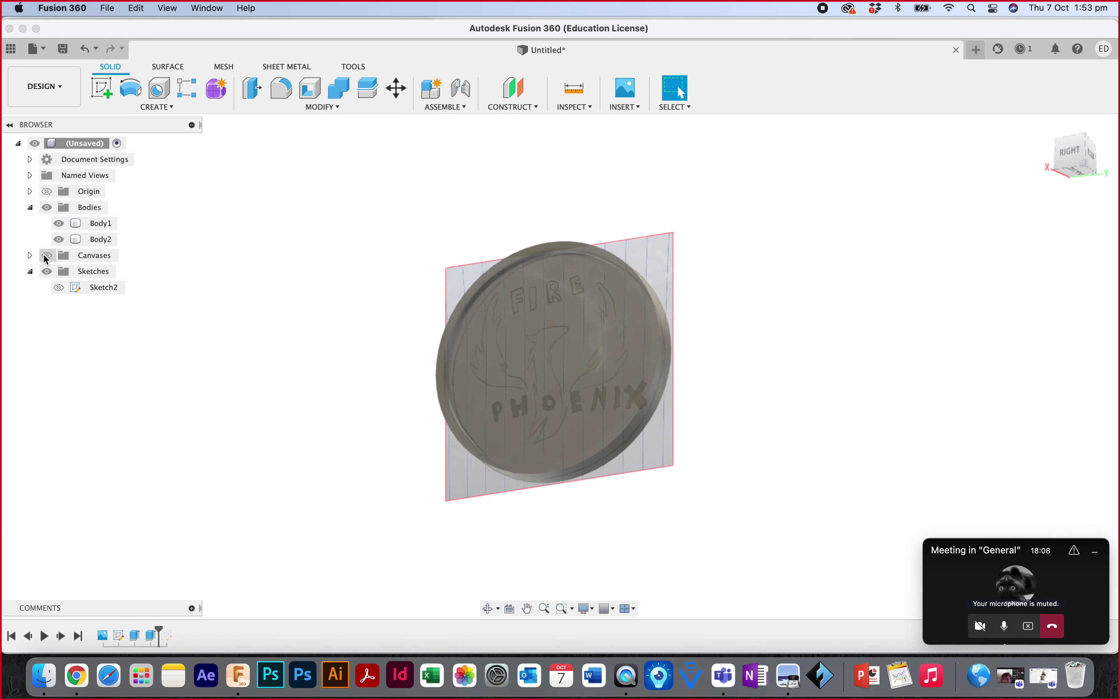
mouse_move(989, 212)
shift+middle_down()
mouse_move(503, 171)
mouse_move(426, 143)
mouse_move(365, 193)
mouse_move(381, 165)
mouse_move(447, 158)
shift+middle_up()
click(48, 256)
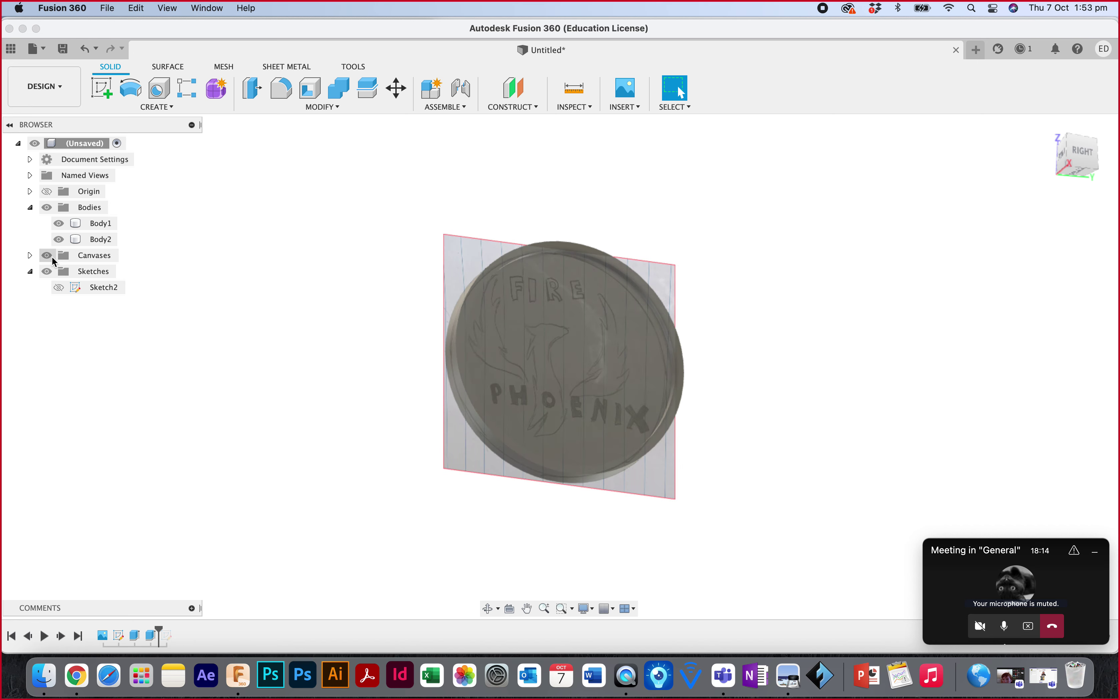
click(48, 257)
click(48, 256)
click(48, 256)
click(59, 288)
click(60, 287)
Expand the Canvases folder, try the canvas and disc visibility, and leave the logo canvas and both bodies shown.
click(30, 255)
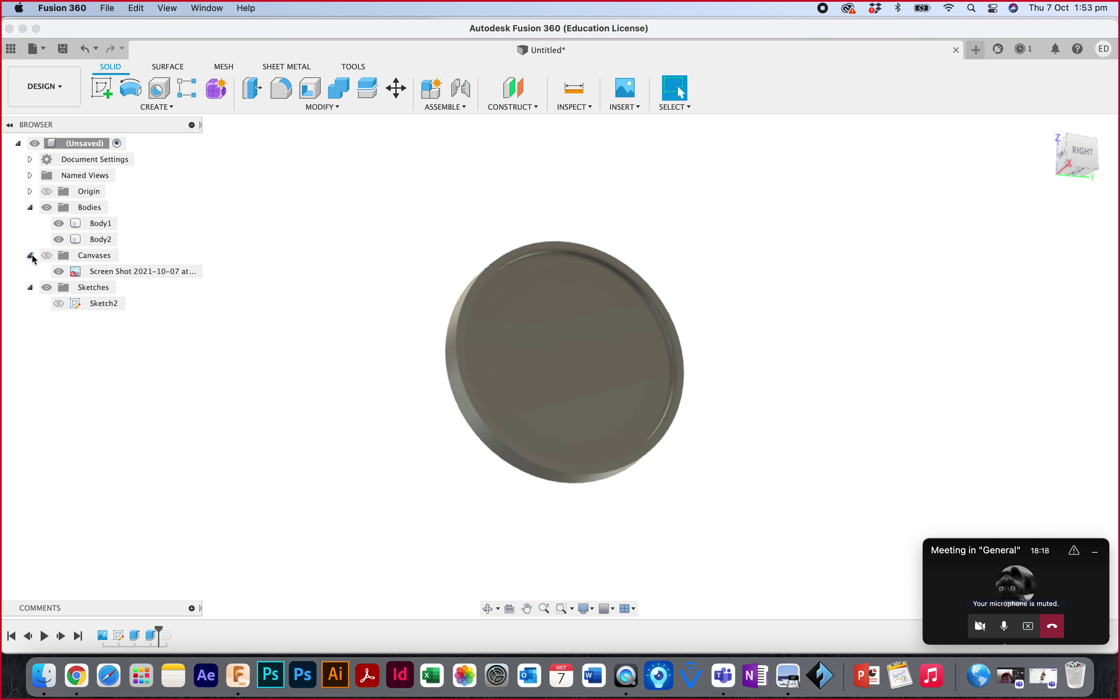
click(59, 272)
click(59, 271)
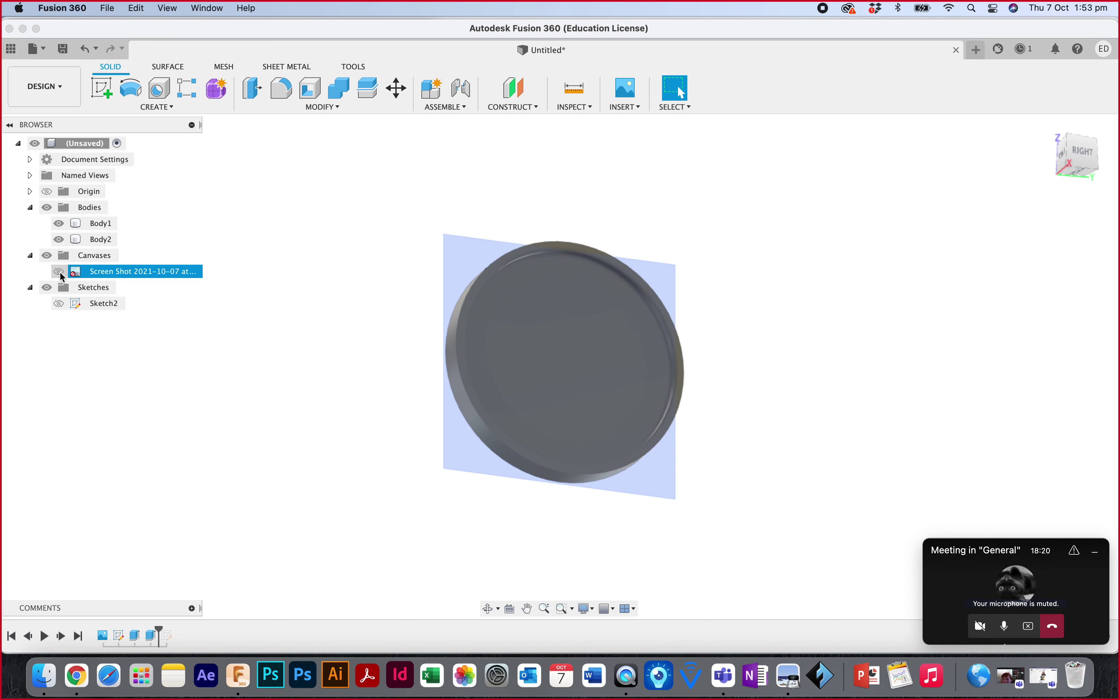
click(59, 271)
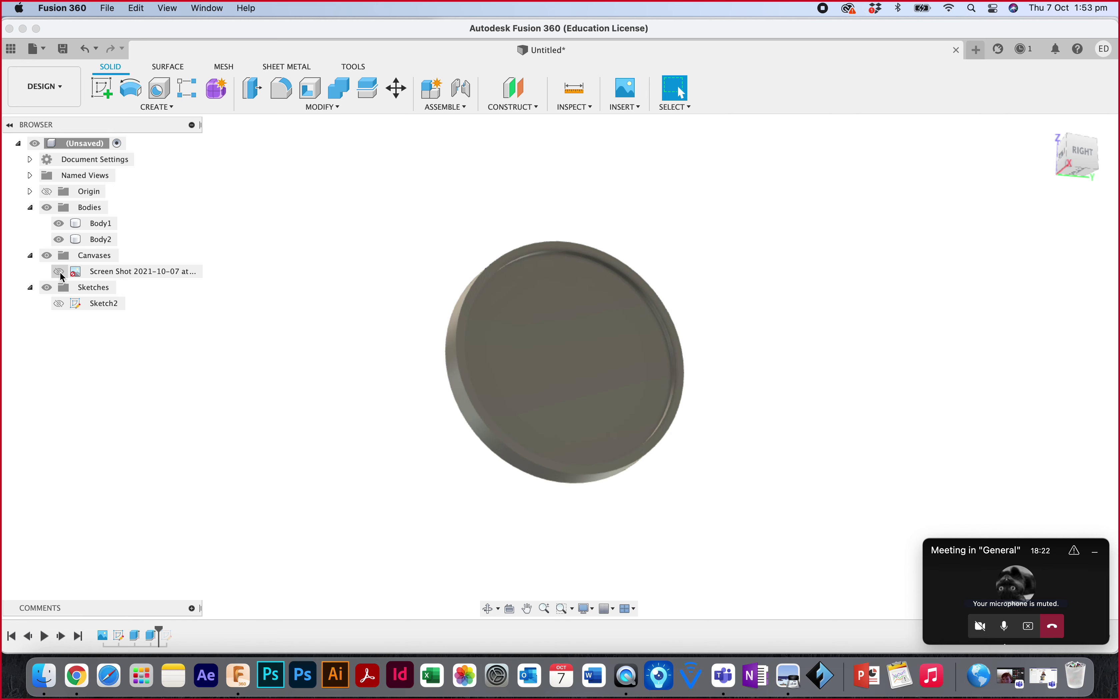
click(58, 239)
click(58, 239)
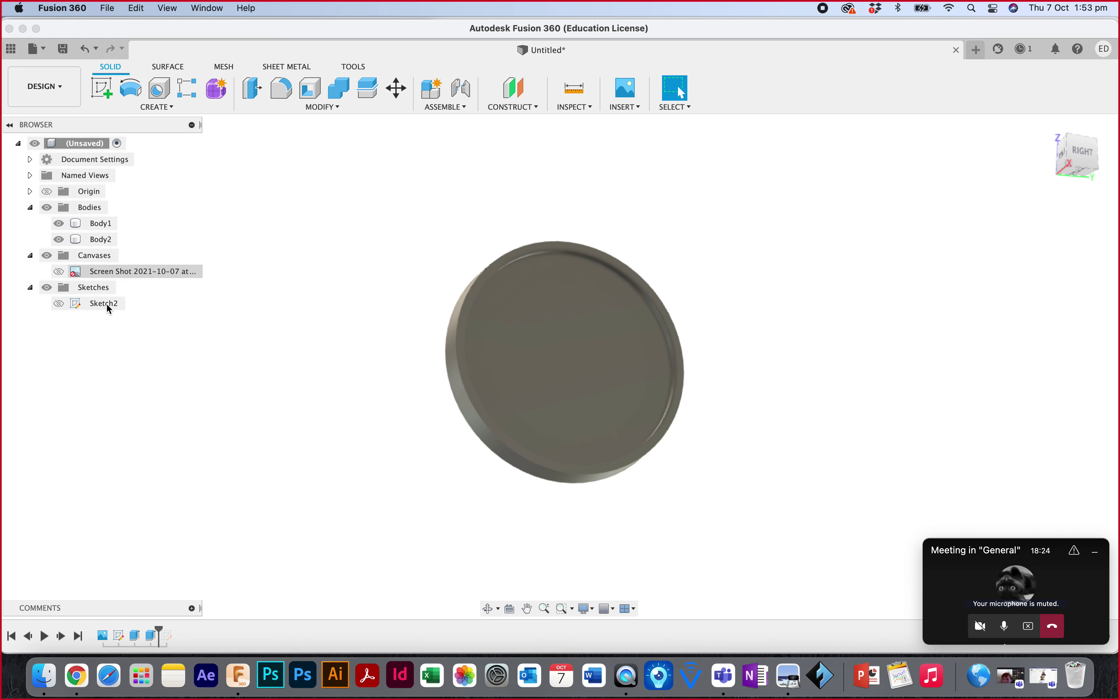
click(59, 272)
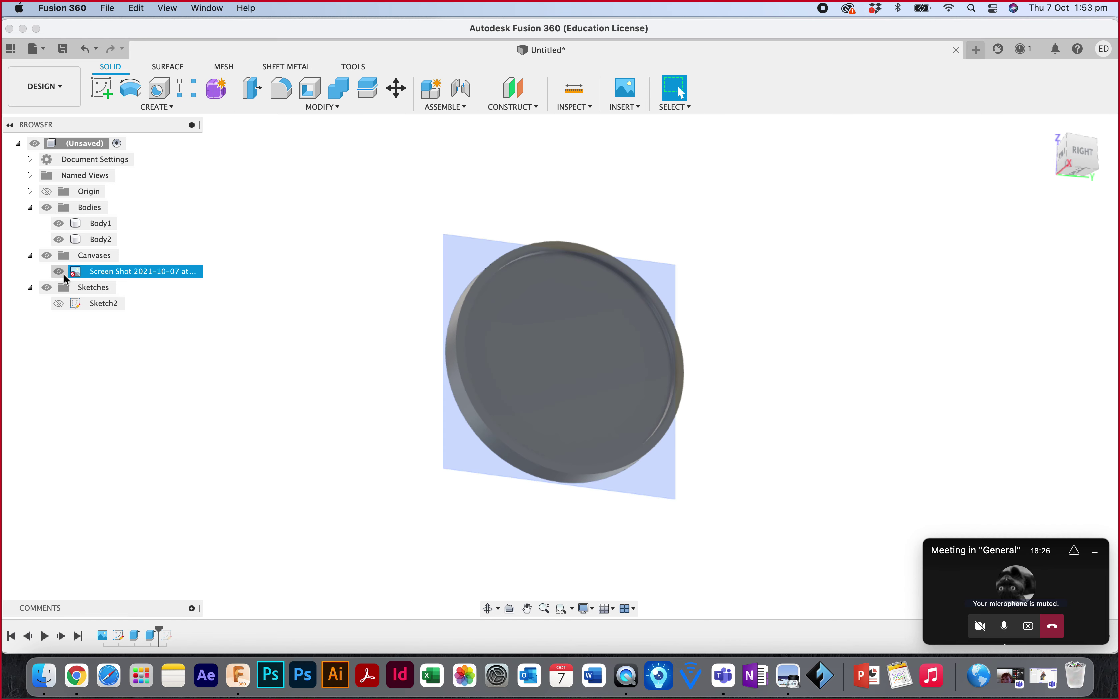
Duplicate the steel appearance, recolour the copy red (226, 32, 32), and apply it to the ring body.
mouse_move(1077, 156)
mouse_down()
mouse_move(1018, 152)
mouse_move(1074, 157)
mouse_move(1060, 180)
mouse_up()
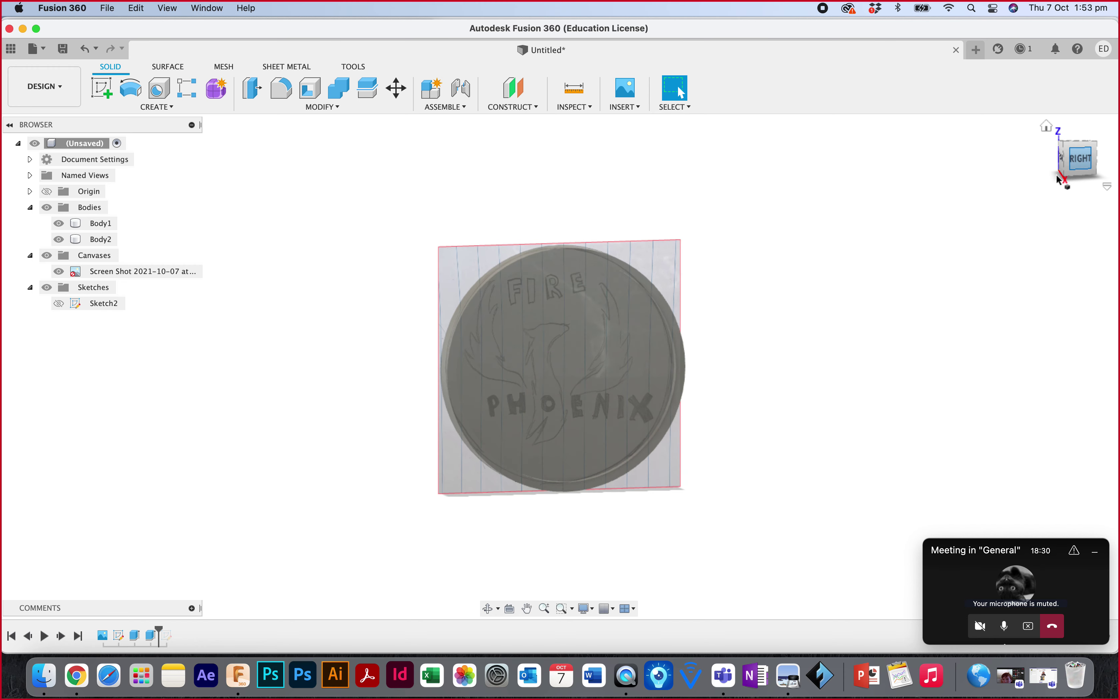
key(a)
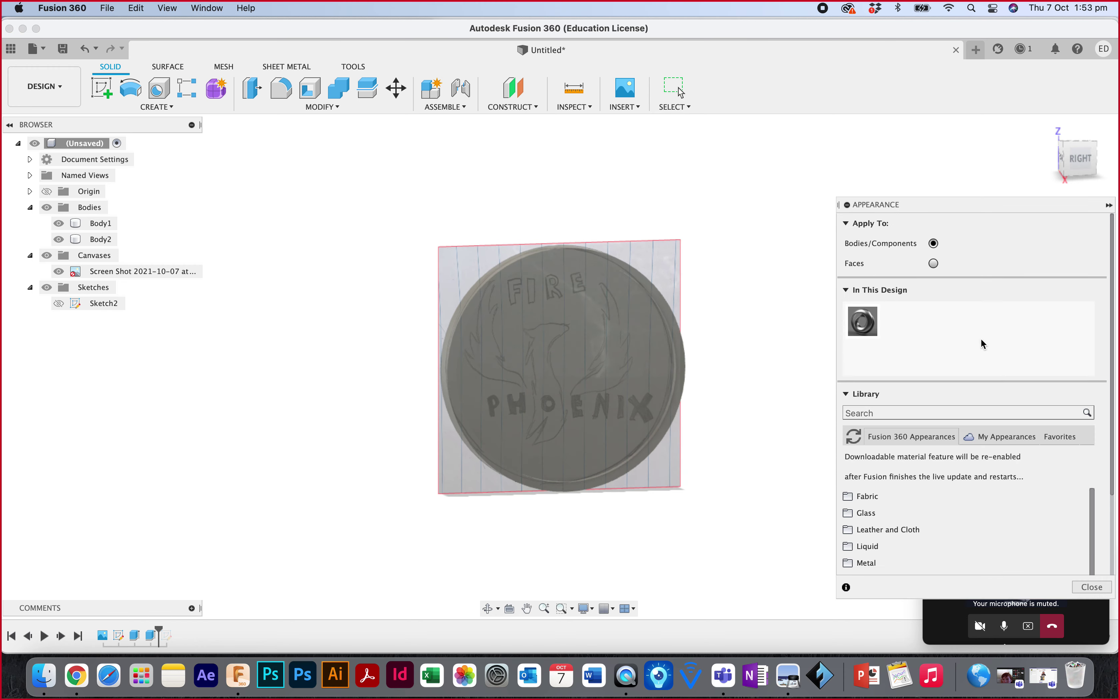
right_click(862, 331)
click(902, 354)
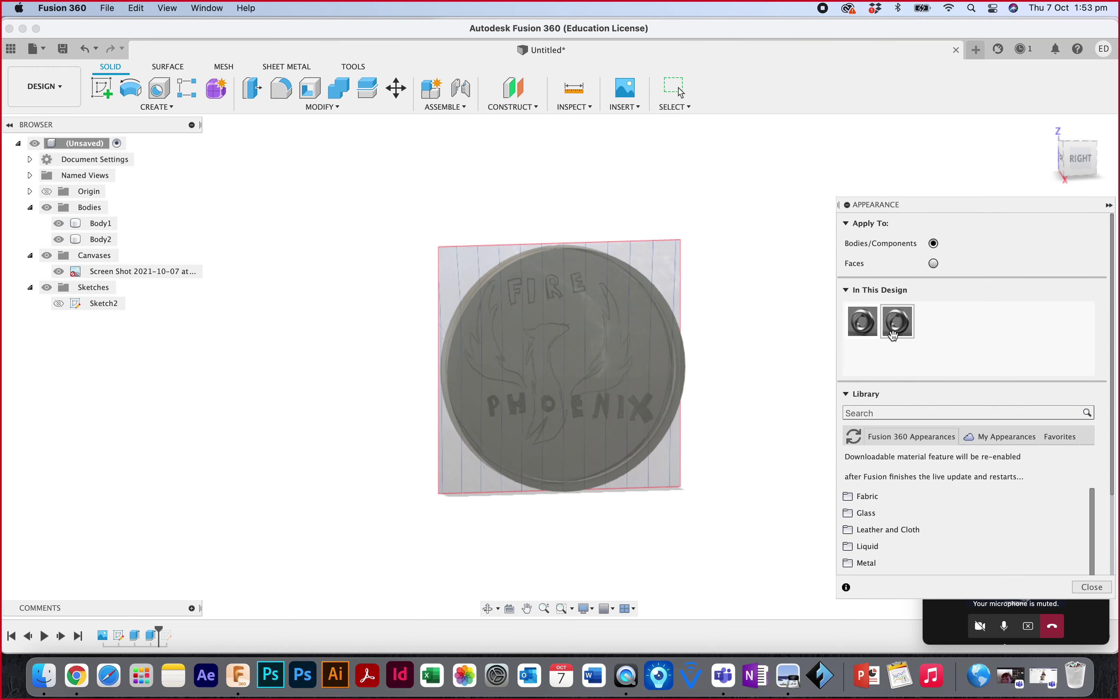
double_click(898, 321)
drag(756, 310, 715, 288)
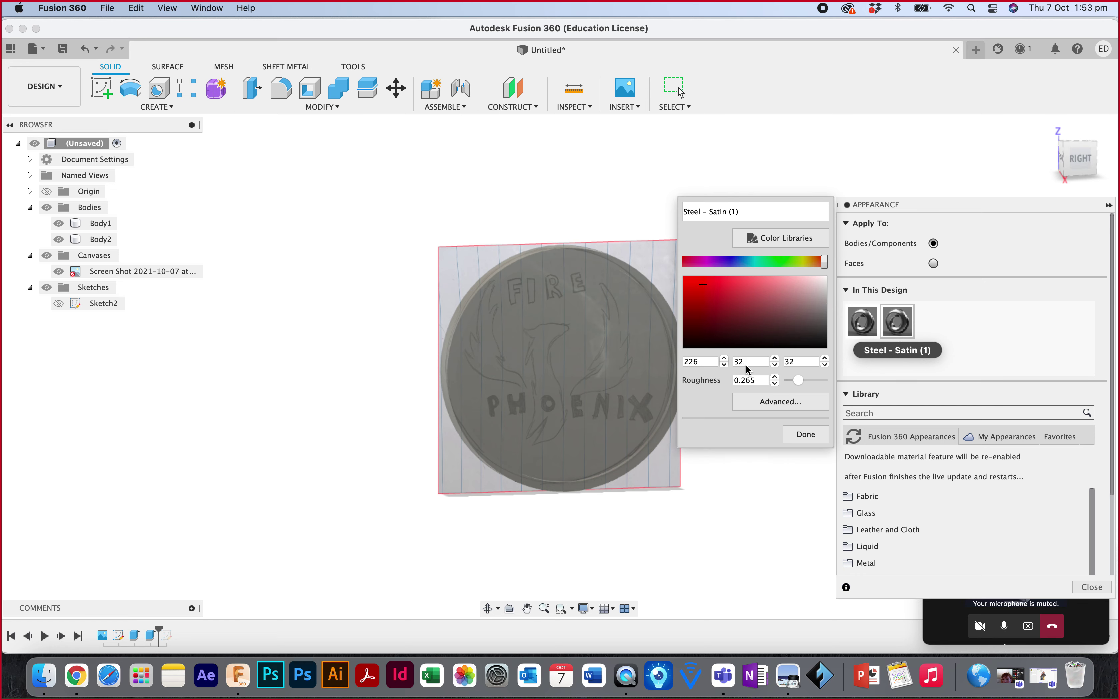
click(805, 436)
drag(898, 320, 680, 336)
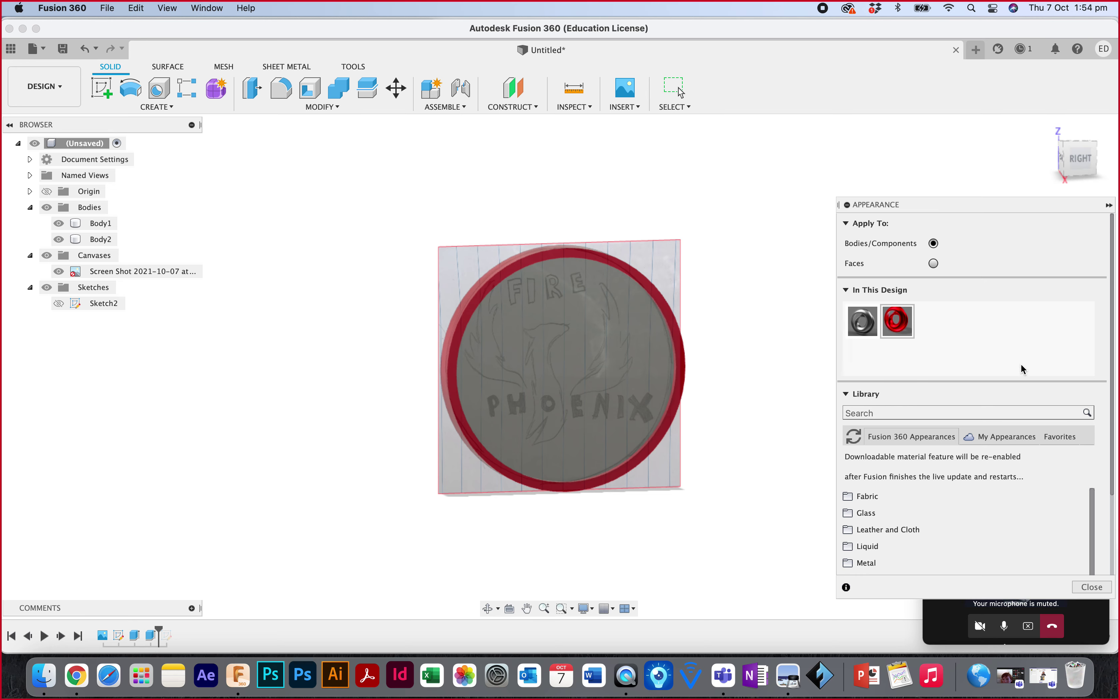
Duplicate the red steel appearance, recolour the copy brown (118, 85, 35), and apply it to the disc body.
right_click(899, 322)
click(941, 352)
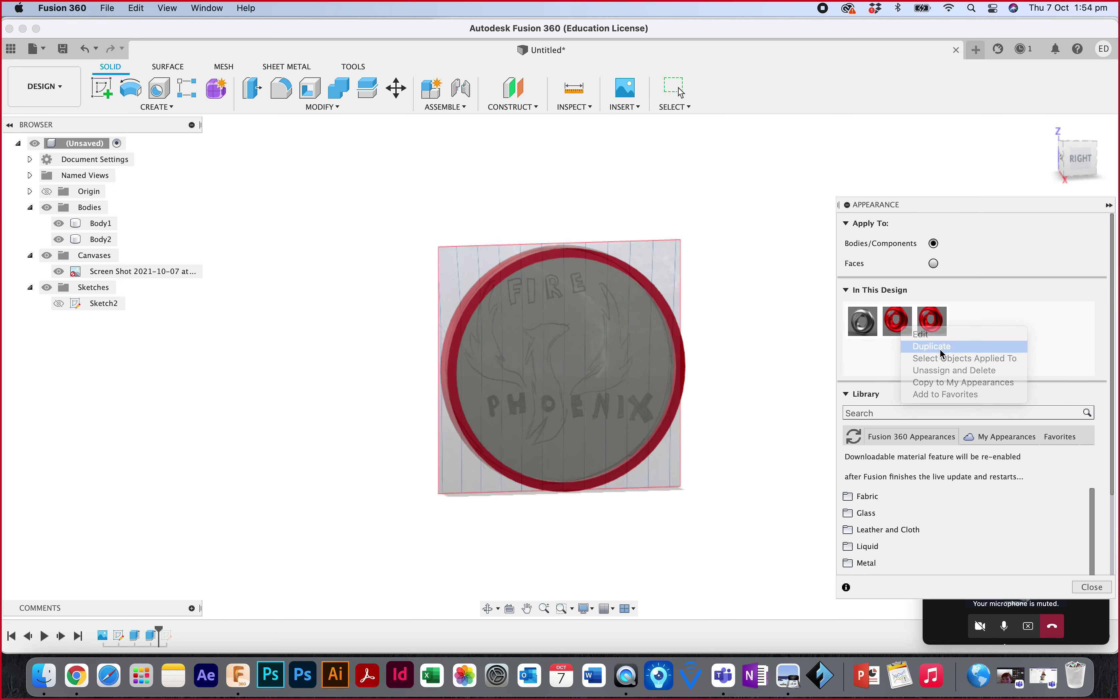
double_click(924, 324)
click(720, 292)
mouse_move(720, 293)
mouse_down()
mouse_move(752, 318)
mouse_move(732, 306)
mouse_move(725, 315)
mouse_up()
click(811, 262)
click(797, 440)
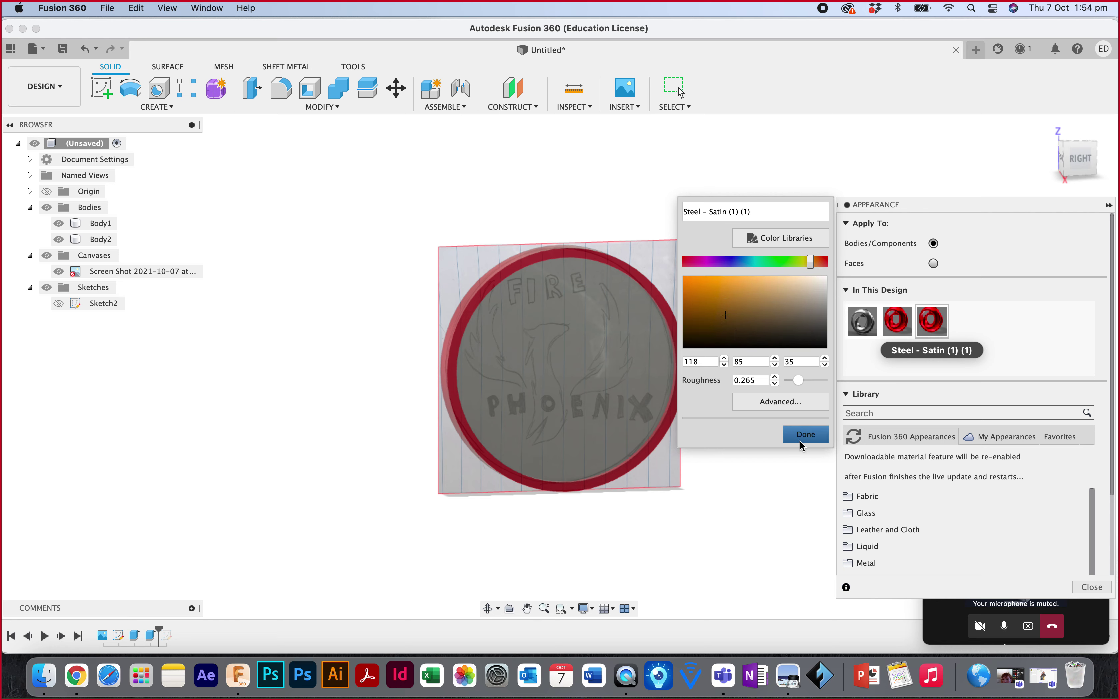
drag(938, 324, 670, 377)
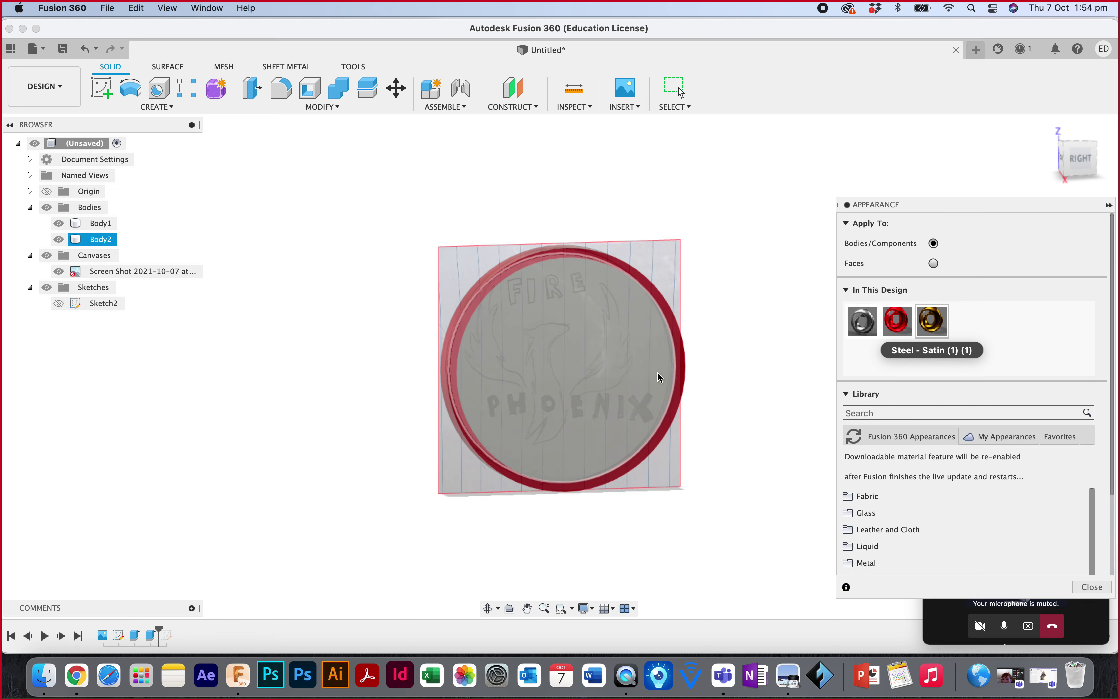
Recolour the disc's appearance to a brighter orange-brown (177, 120, 33) and finish editing appearances.
double_click(937, 324)
mouse_move(725, 315)
mouse_down()
mouse_move(707, 287)
mouse_move(710, 298)
mouse_up()
click(805, 436)
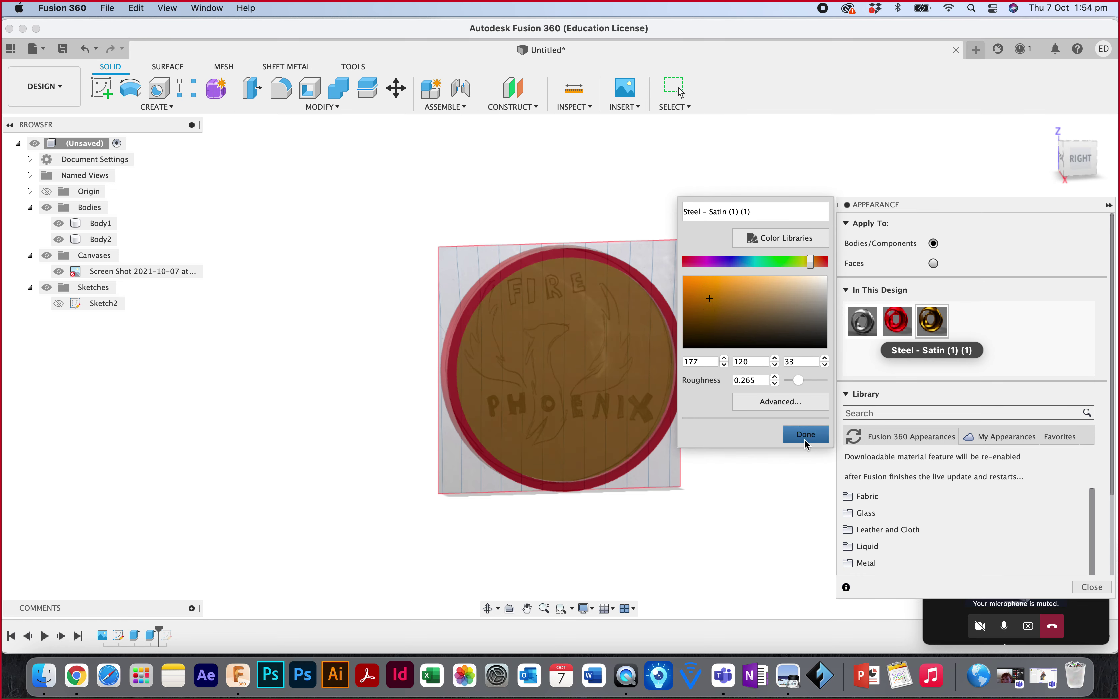
click(1095, 591)
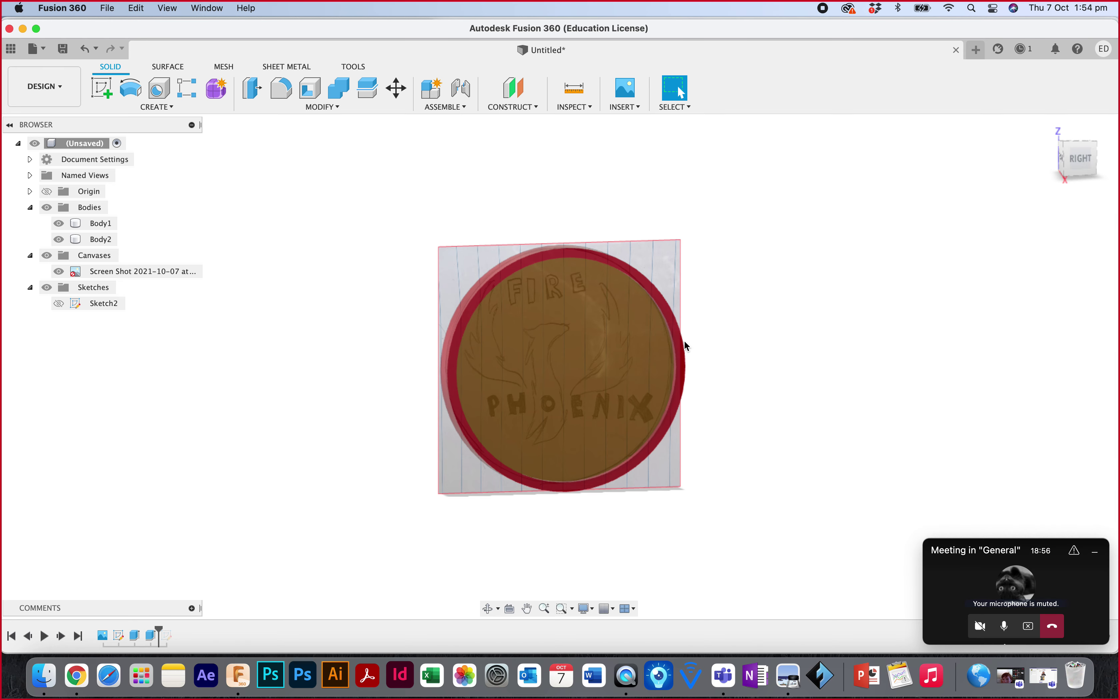
Examine the coloured ring and disc from several angles with the logo canvas hidden and shown, and return to the home view.
mouse_move(1097, 169)
shift+middle_down()
mouse_move(937, 140)
mouse_move(1050, 159)
mouse_move(1055, 172)
mouse_move(1006, 186)
mouse_move(998, 137)
mouse_move(1062, 137)
mouse_move(1060, 153)
mouse_move(1028, 163)
mouse_move(1055, 142)
mouse_move(990, 145)
mouse_move(1036, 153)
shift+middle_up()
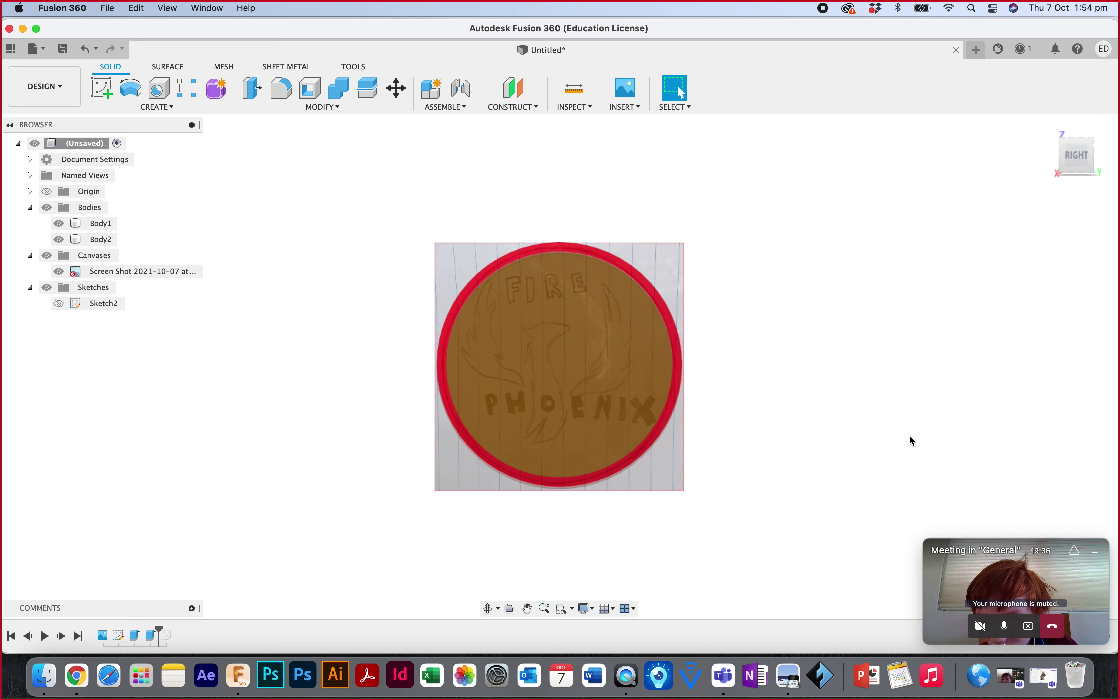
drag(1076, 155, 1030, 155)
click(60, 277)
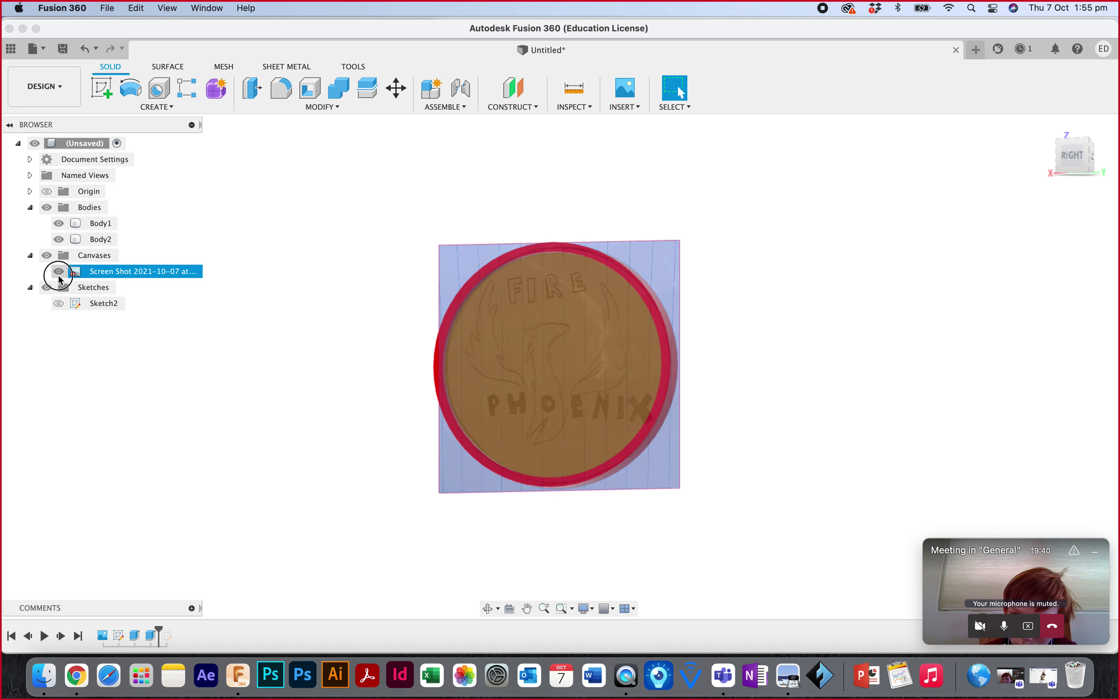
click(59, 272)
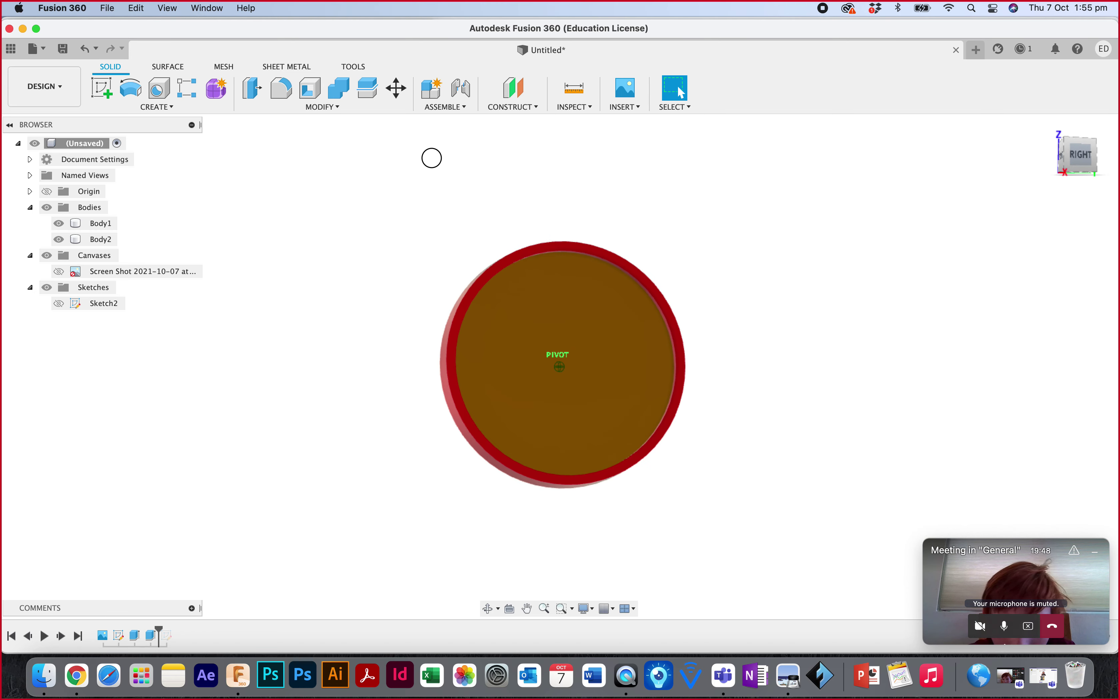
shift+middle_drag(447, 162, 430, 182)
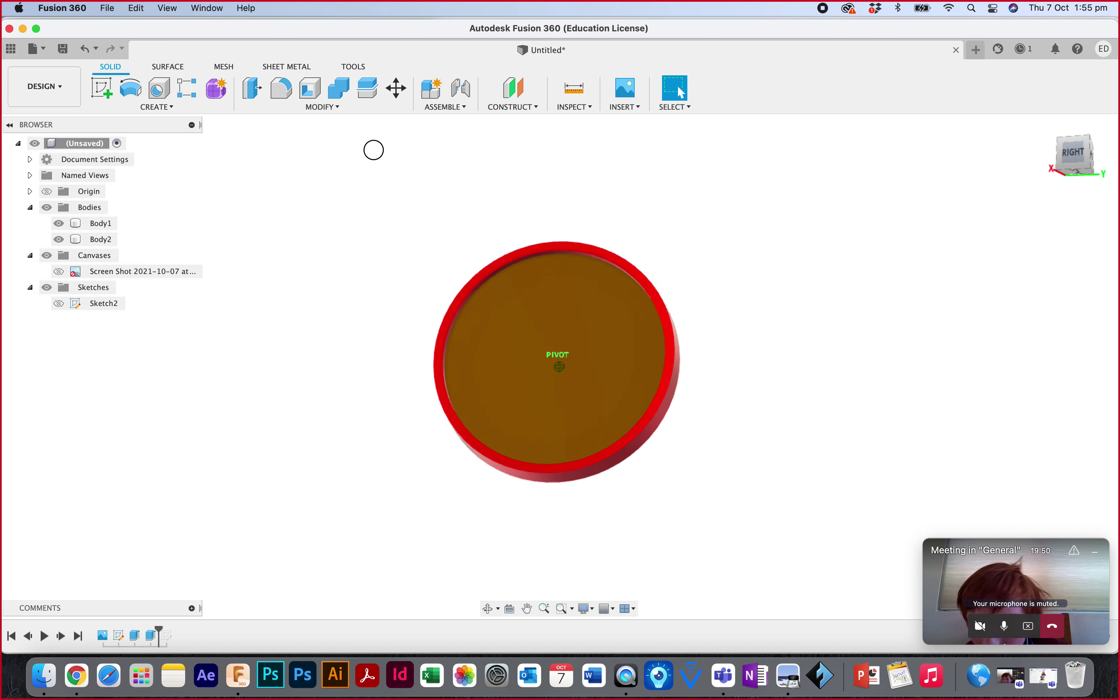
click(60, 271)
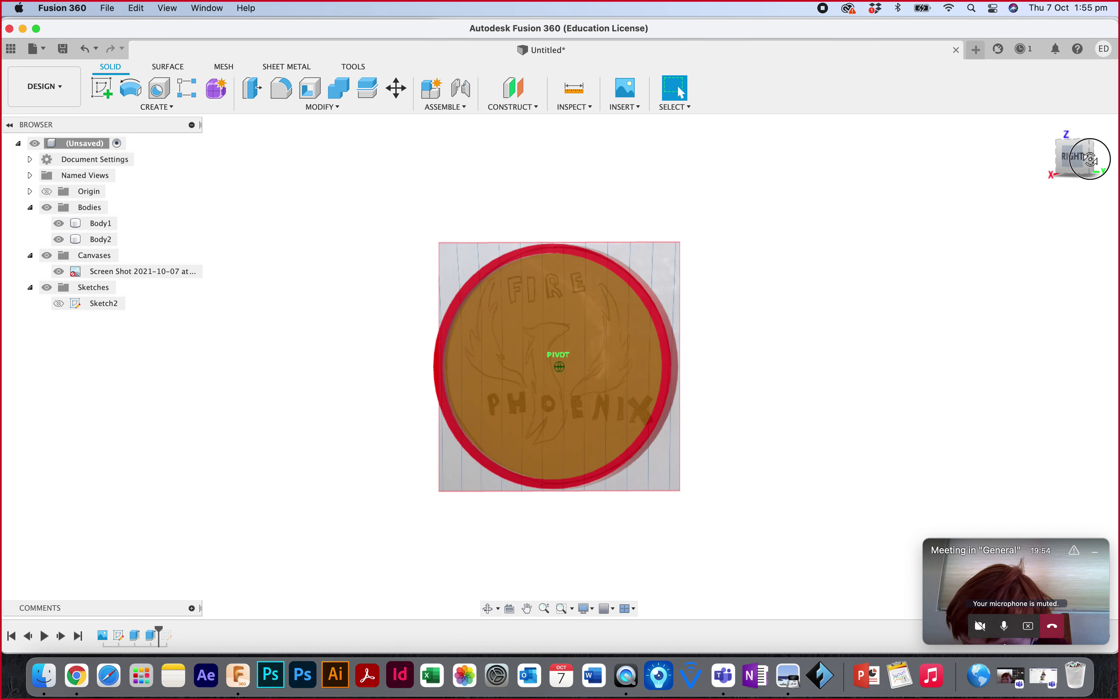
drag(1100, 146, 1067, 151)
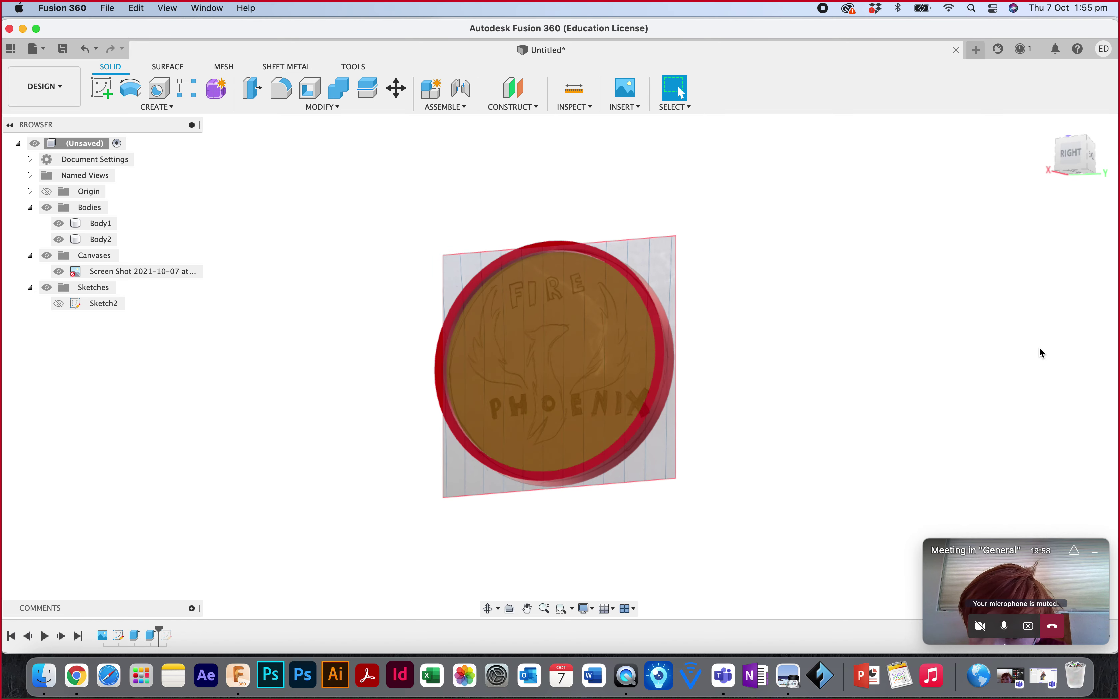
click(1050, 124)
drag(1077, 156, 805, 312)
scroll(804, 313, up, 5)
mouse_move(805, 313)
shift+middle_down()
mouse_move(537, 364)
mouse_move(667, 348)
mouse_move(788, 363)
shift+middle_up()
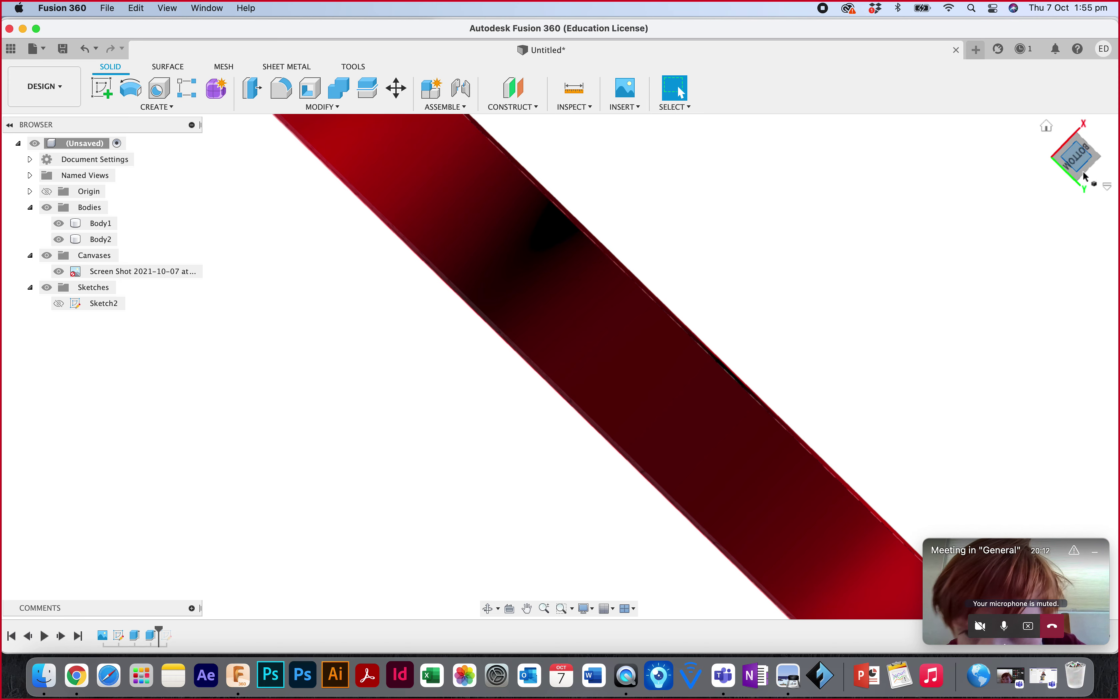
click(1048, 127)
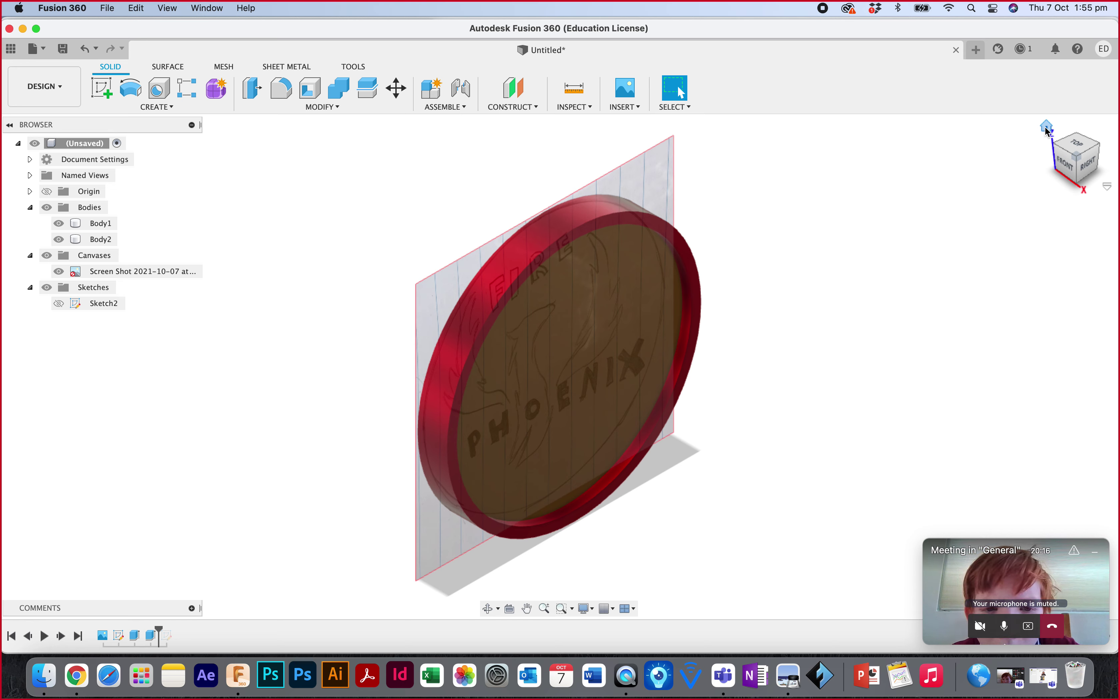
Start a new sketch on the front face of the disc body.
click(639, 331)
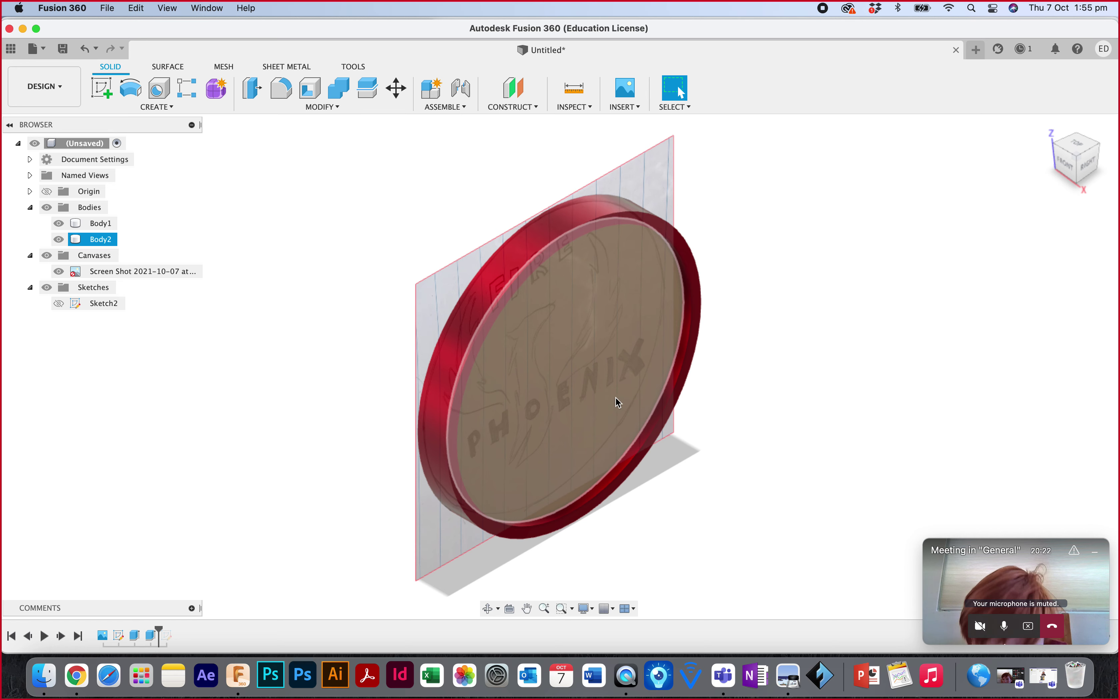
click(893, 466)
click(580, 391)
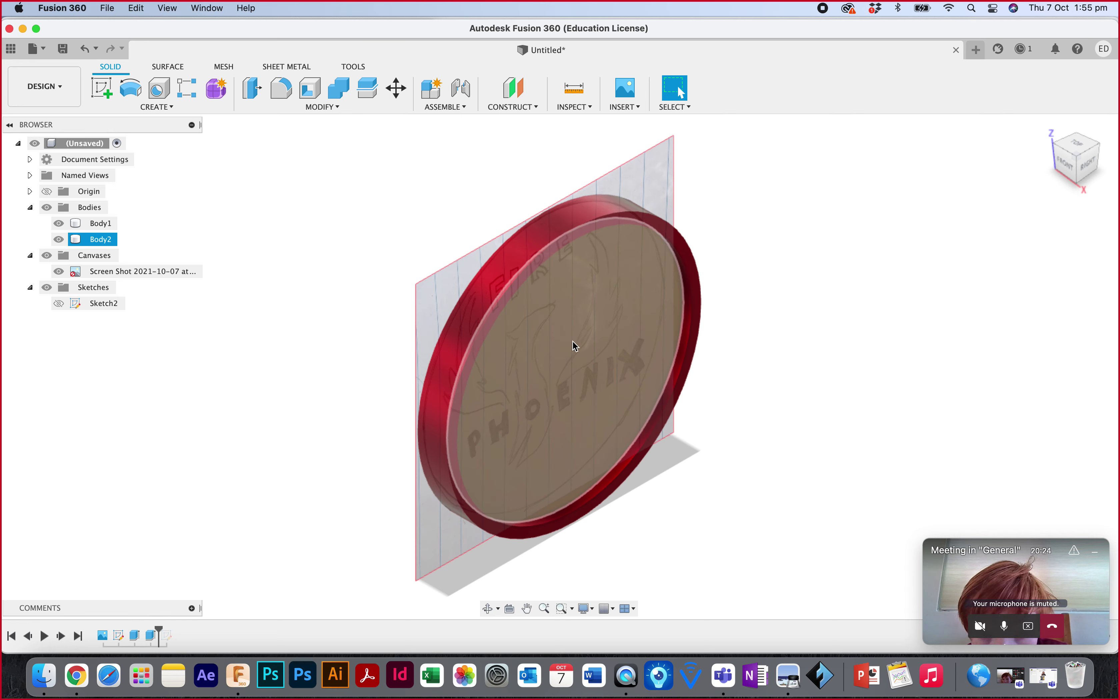
click(566, 347)
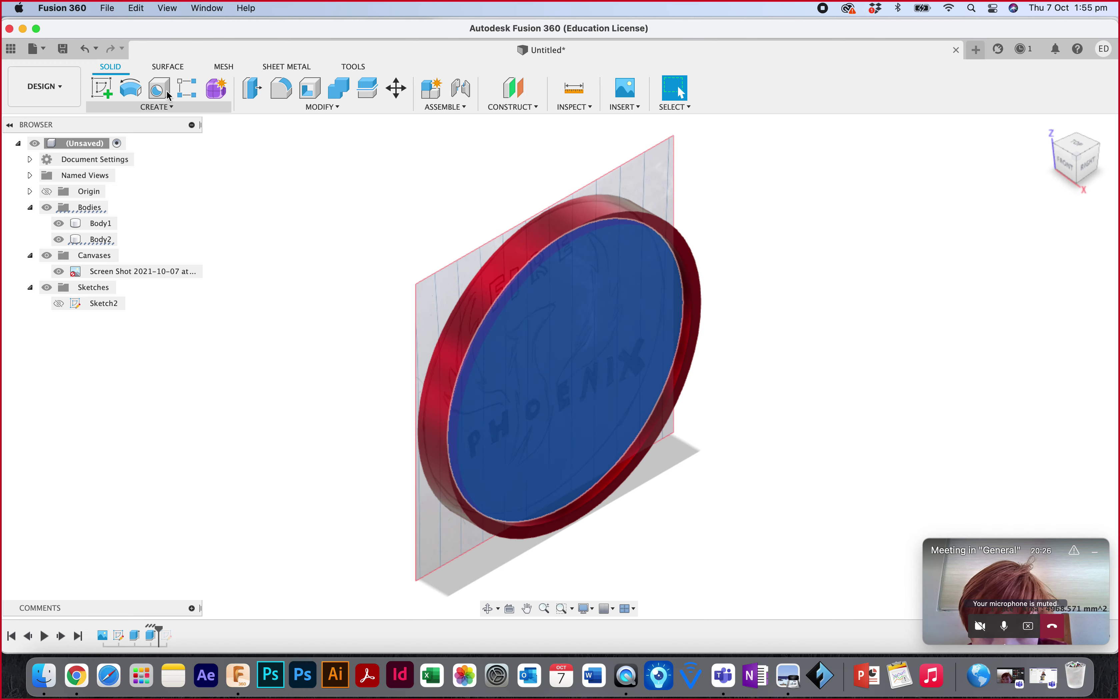
click(99, 88)
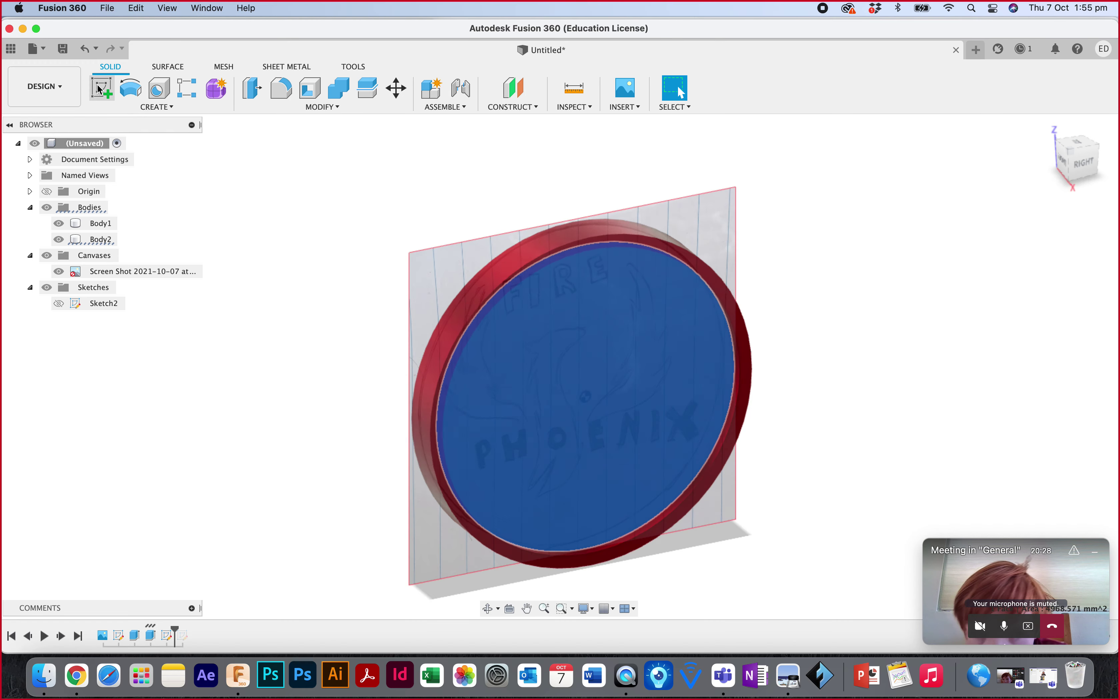
Turn off Snap to Grid for sketching over the logo canvas.
scroll(598, 425, up, 10)
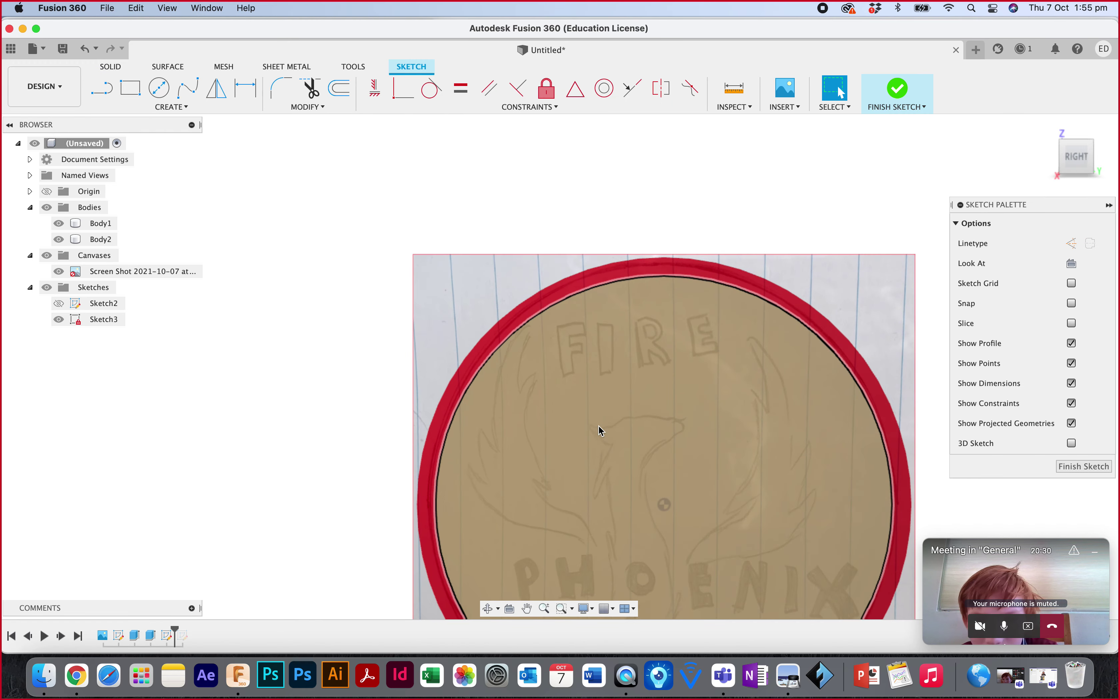
scroll(598, 429, down, 10)
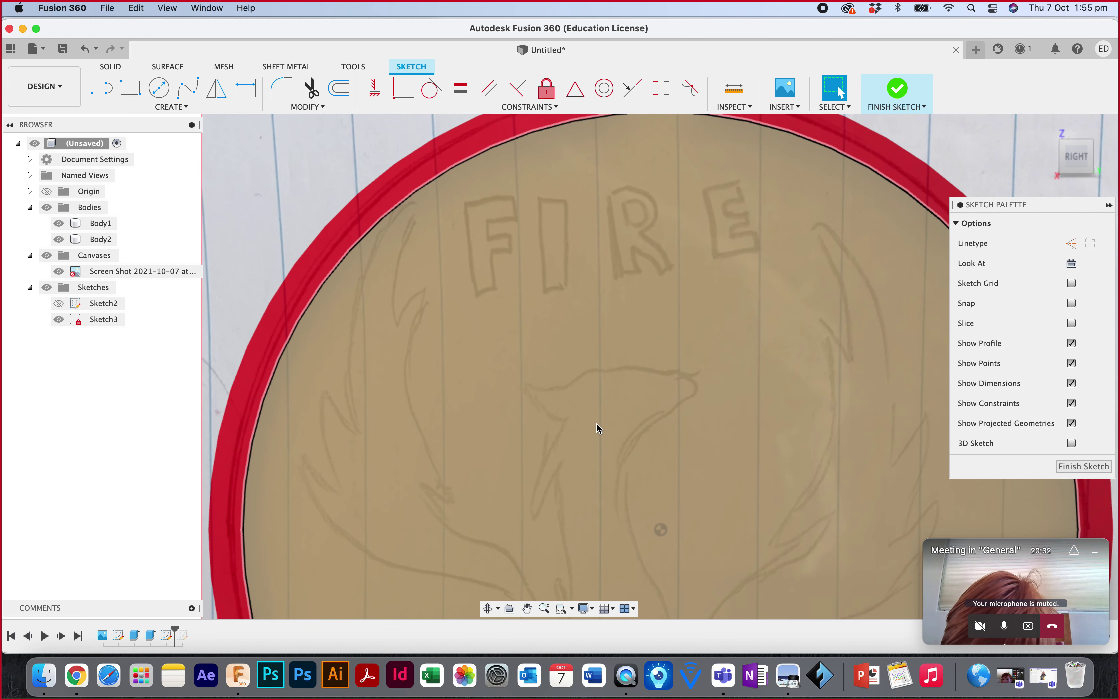
scroll(599, 429, down, 5)
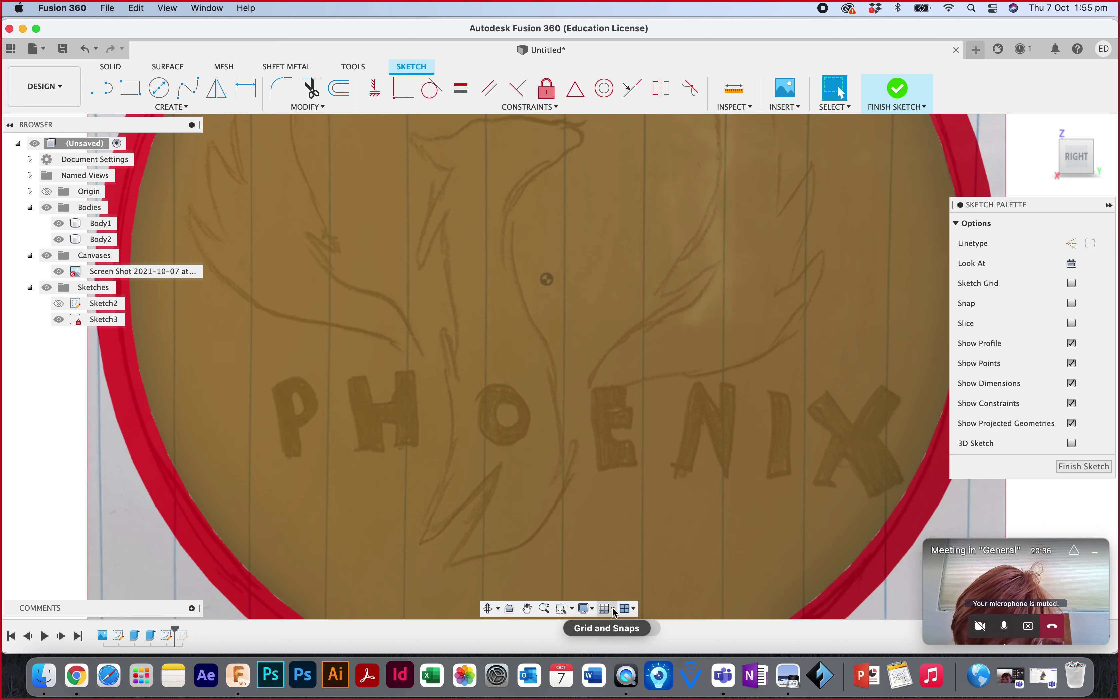
click(614, 606)
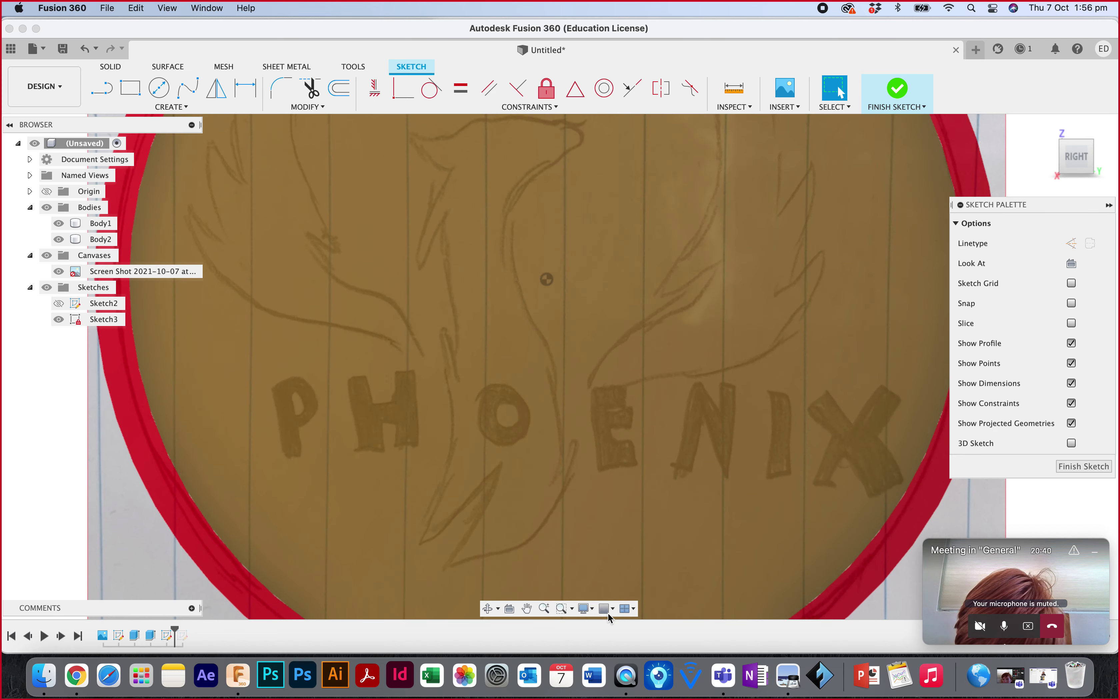
click(612, 610)
click(607, 552)
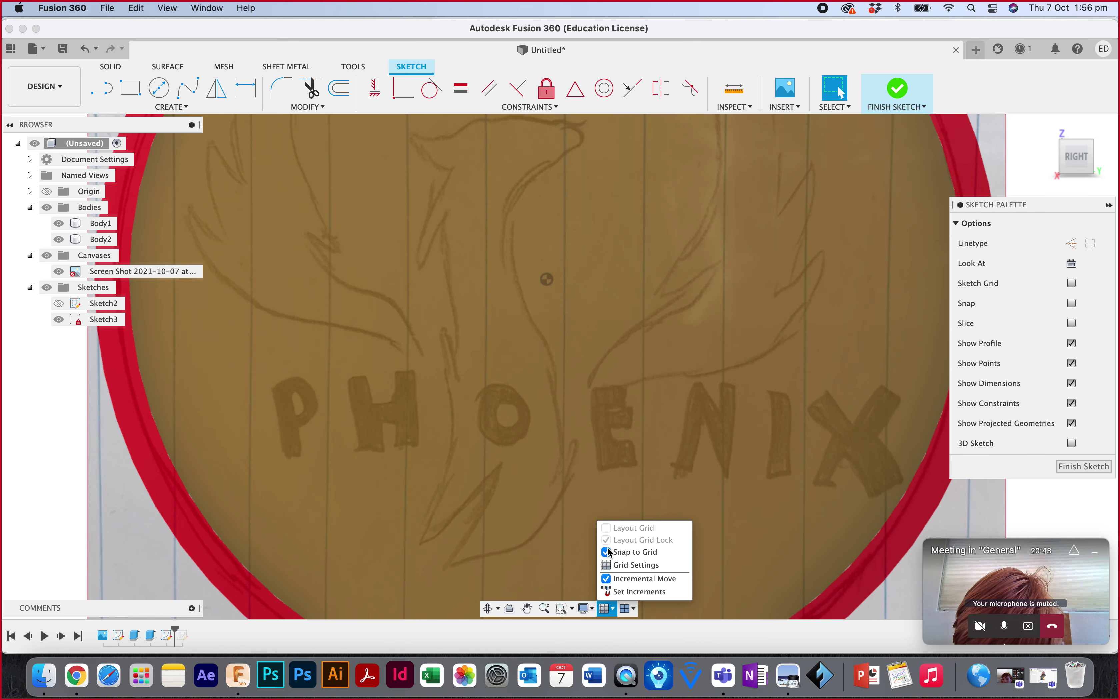
click(607, 552)
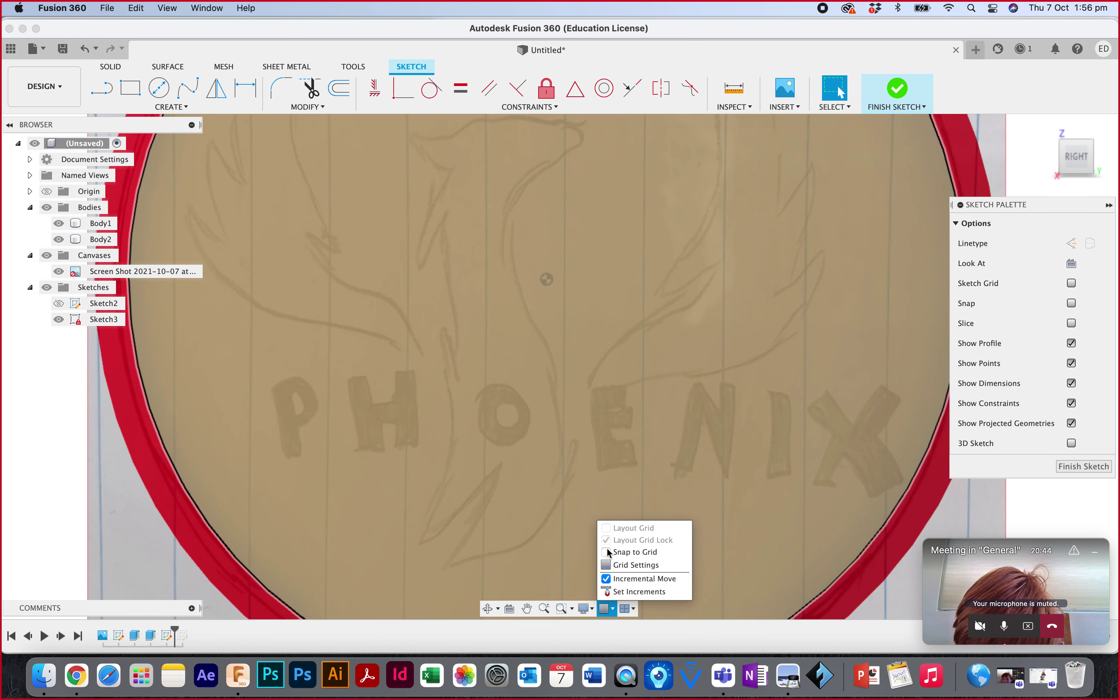
click(607, 552)
click(607, 609)
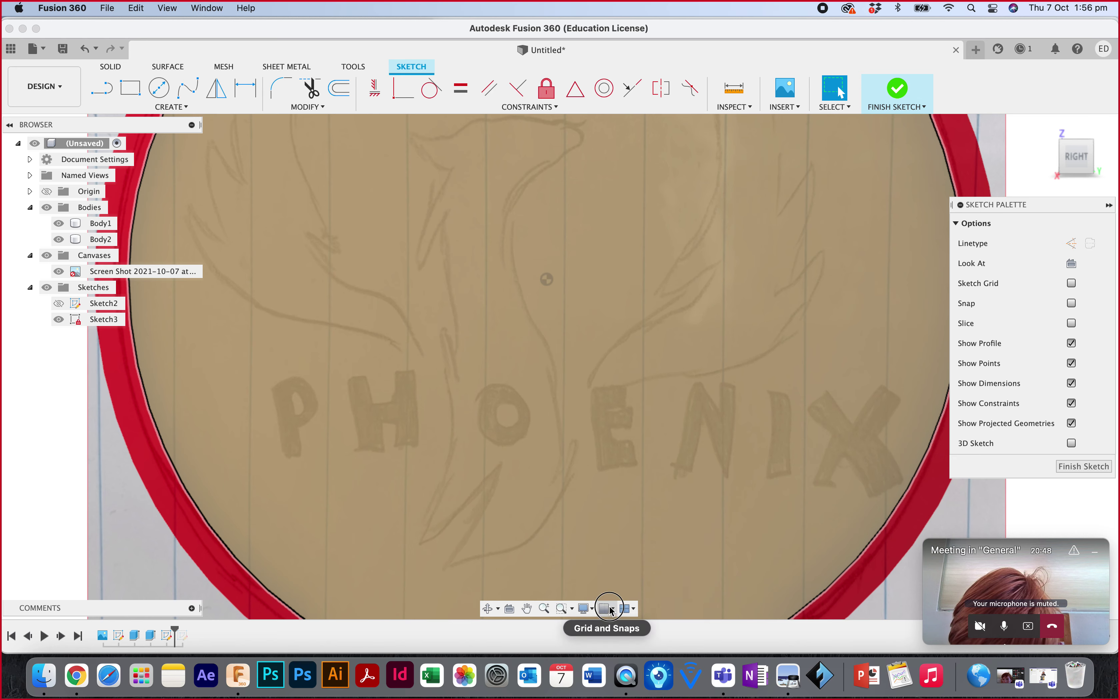
click(610, 609)
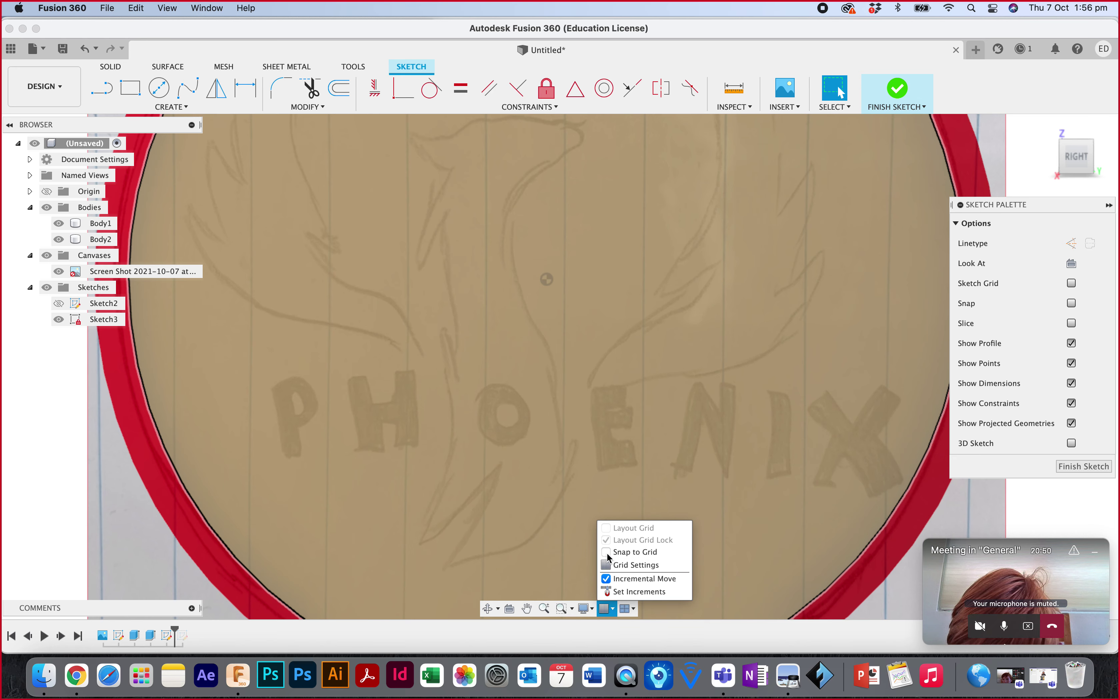
click(479, 392)
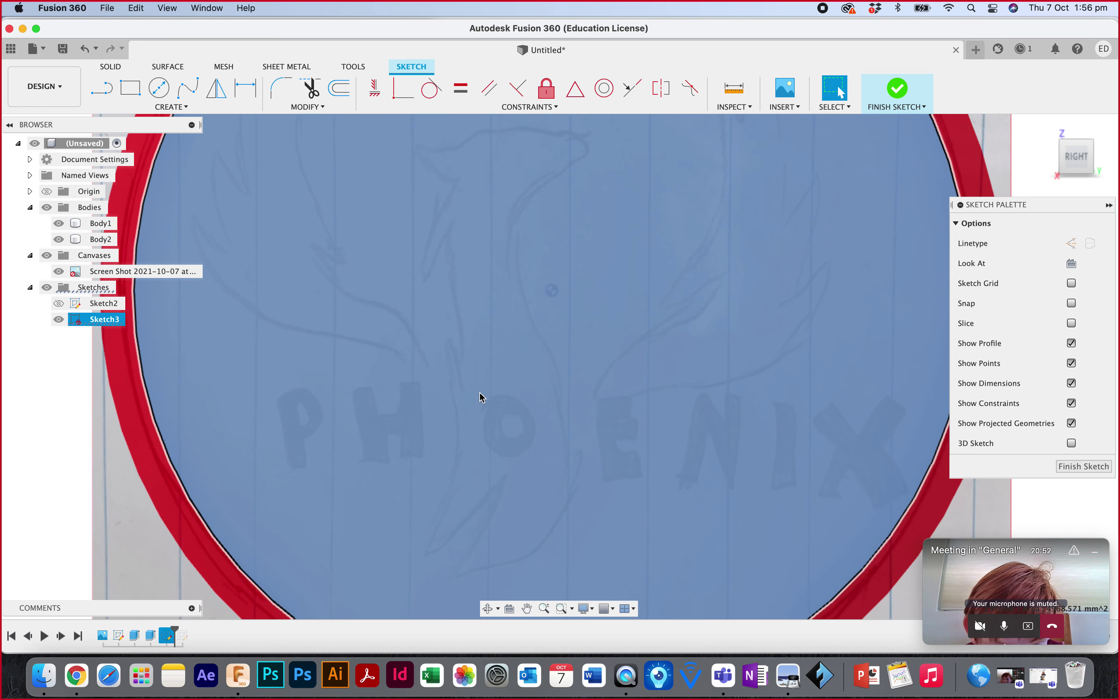
Trace the upper inner edge of the phoenix's left wing with a four-point spline, from beside the F down to the inner feather tip.
scroll(406, 327, left, 2)
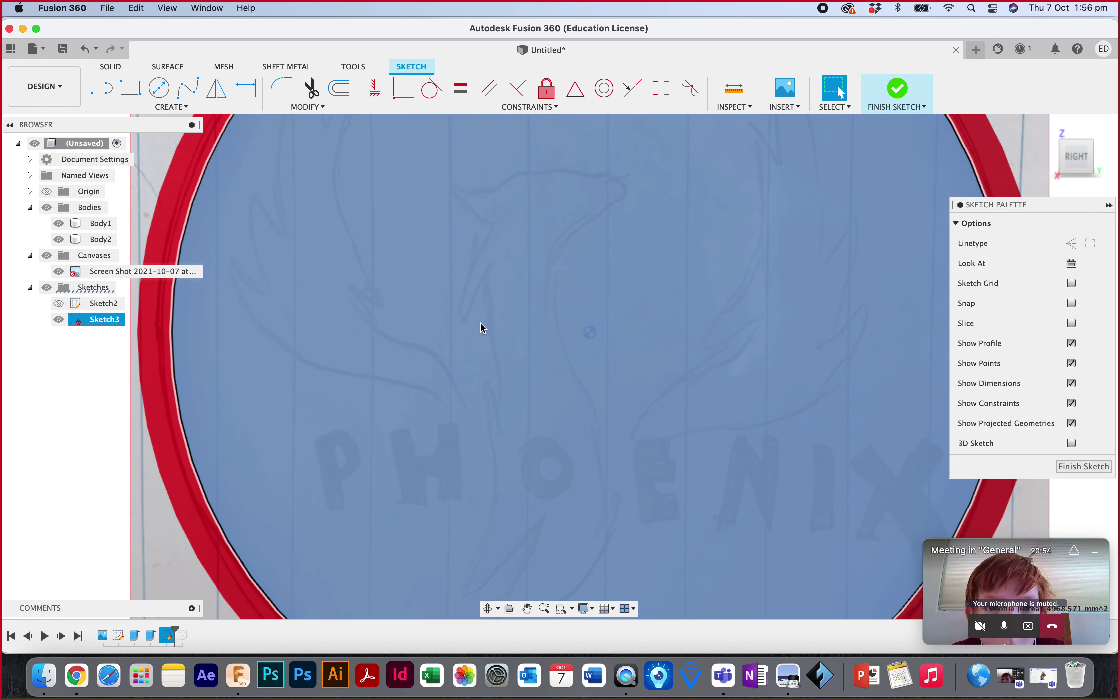
scroll(482, 327, down, 3)
scroll(482, 327, up, 1)
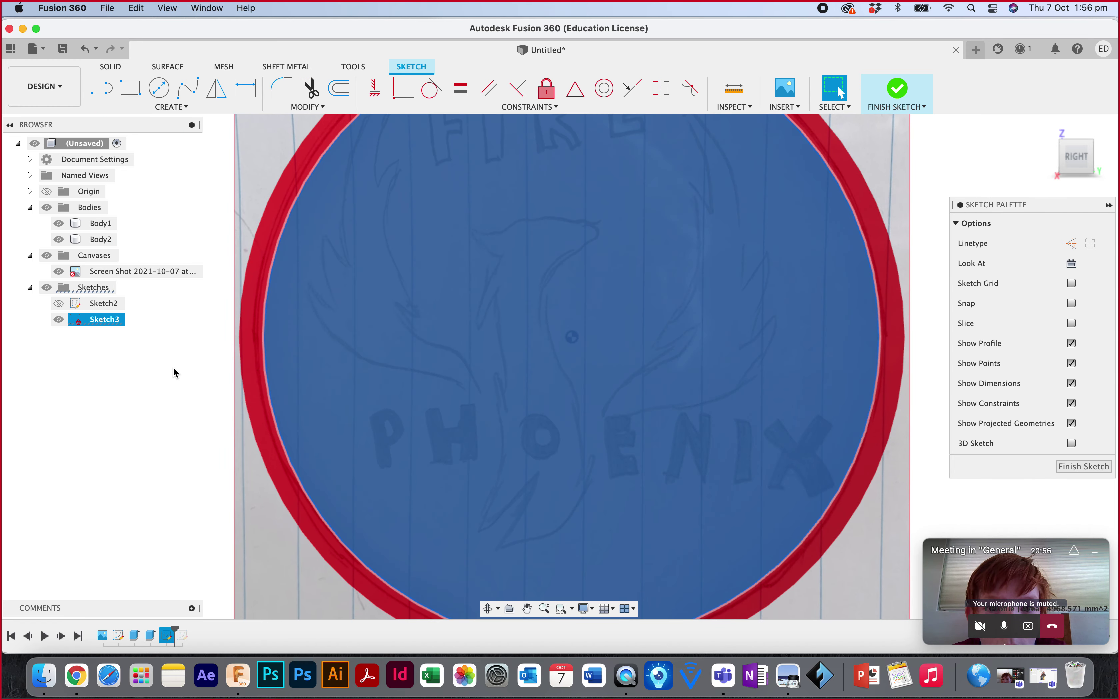
click(238, 313)
scroll(397, 169, up, 3)
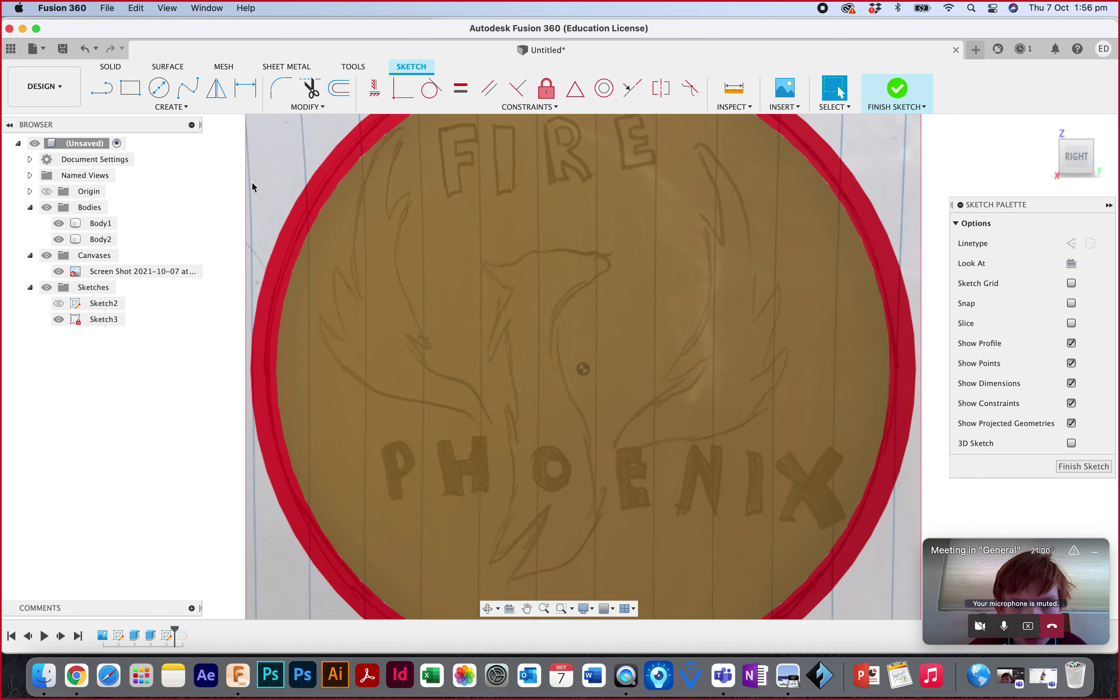
click(187, 87)
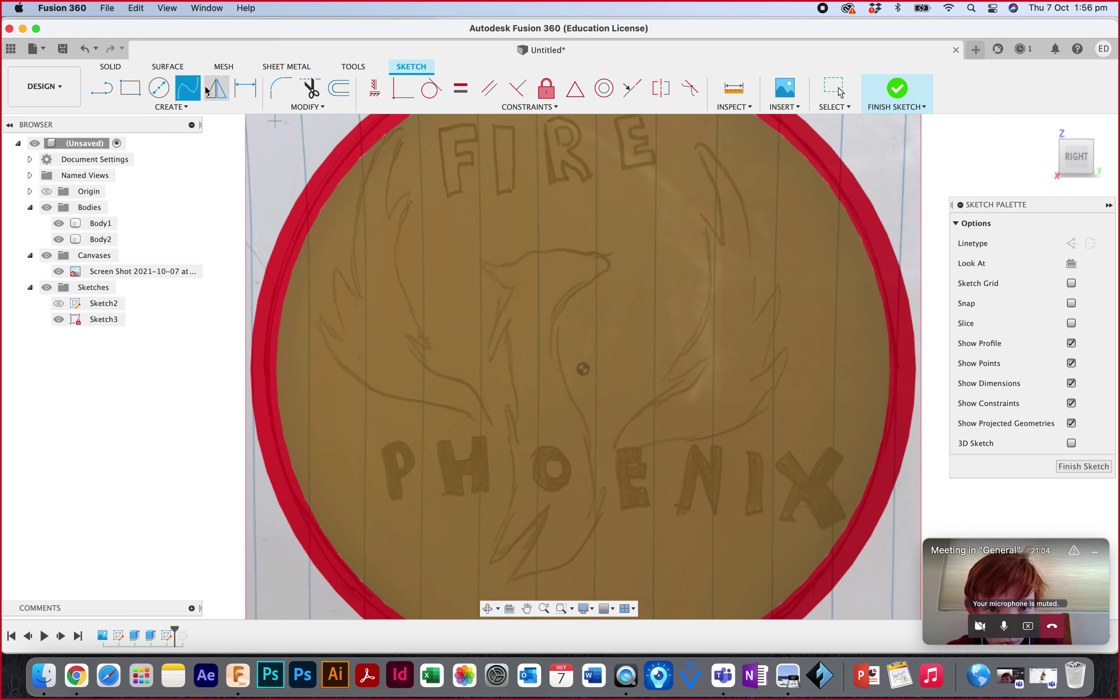
click(428, 180)
click(406, 218)
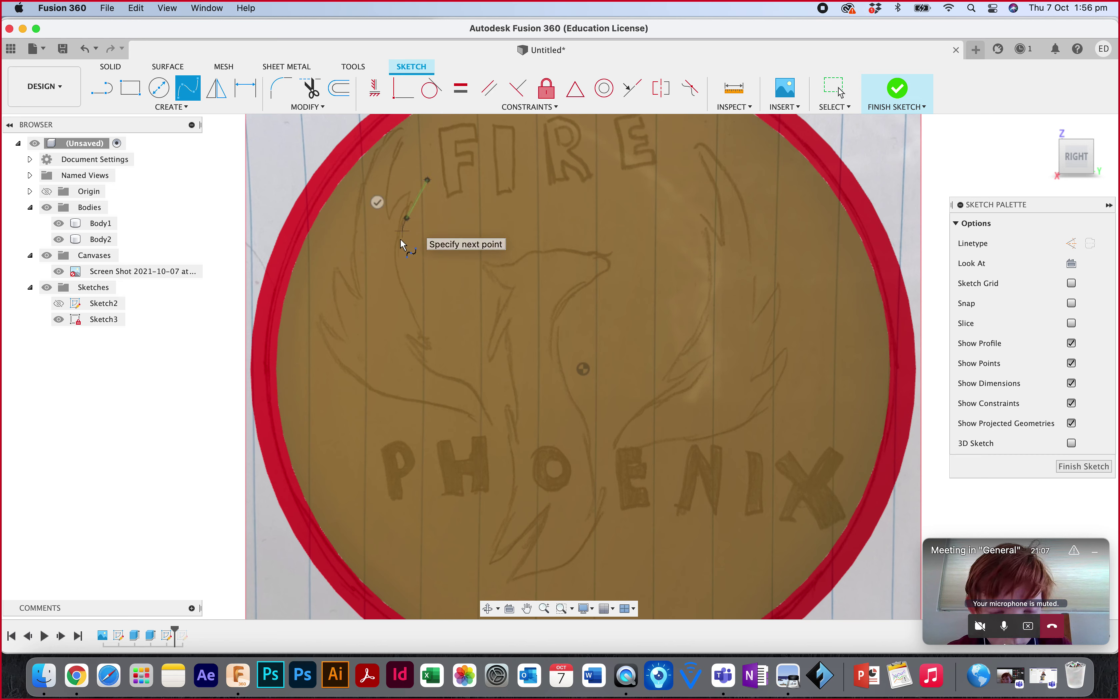
click(402, 271)
click(442, 355)
click(413, 375)
Trace the left wing's lower inner edge with a second spline, from the inner feathers down to the body above the H.
click(401, 322)
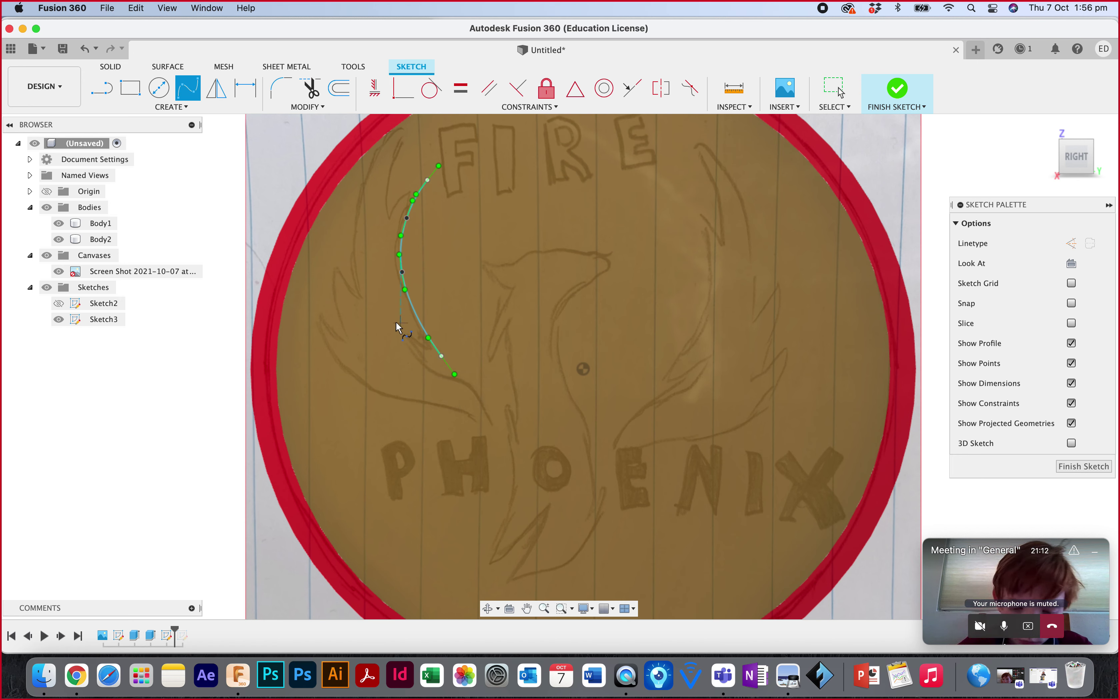
click(414, 357)
click(455, 383)
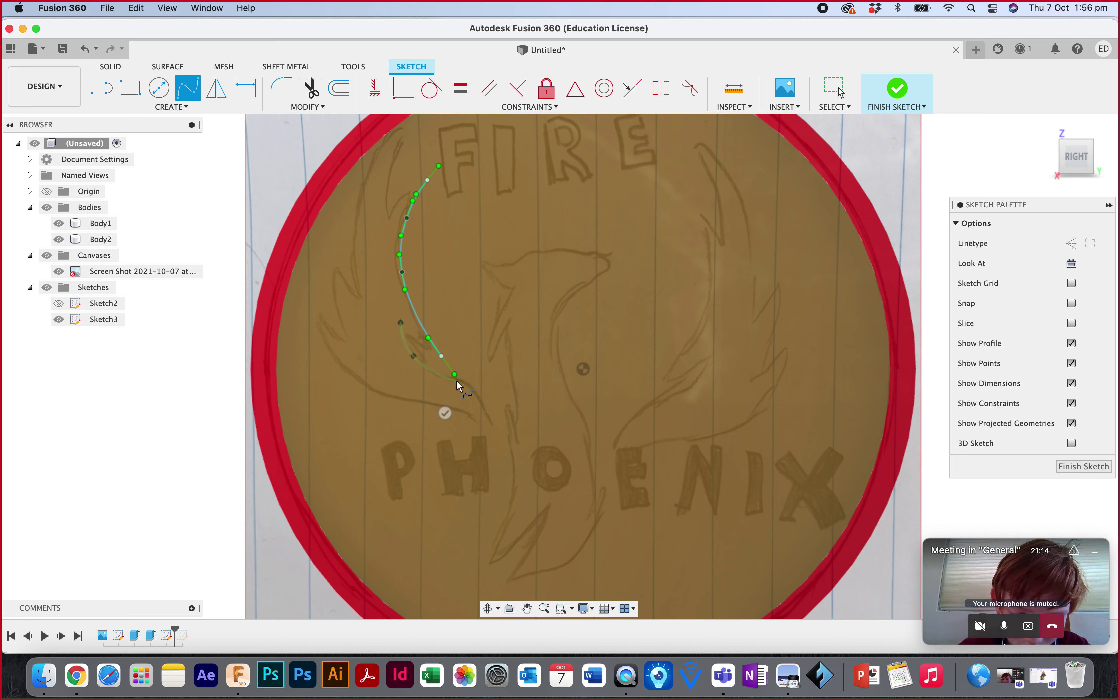
click(484, 397)
click(478, 447)
click(468, 474)
click(447, 437)
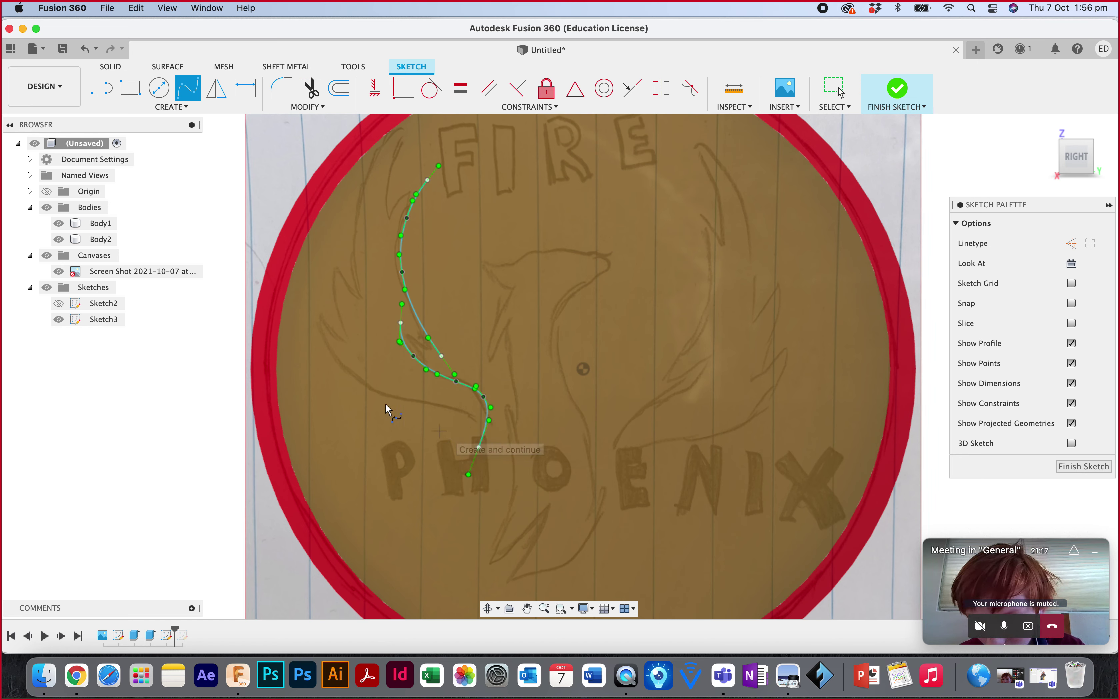
Trace the left wing's outer lower edge with a five-point spline, from the lowest feather tip to the inner edge's end above the H.
click(309, 307)
click(350, 370)
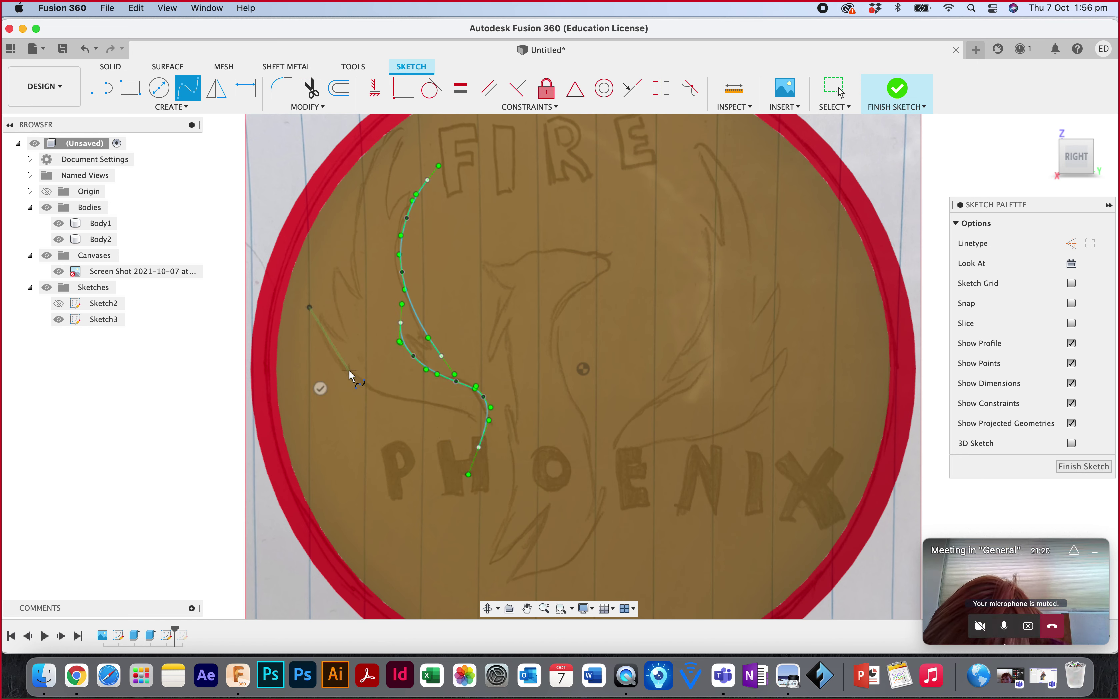
click(418, 397)
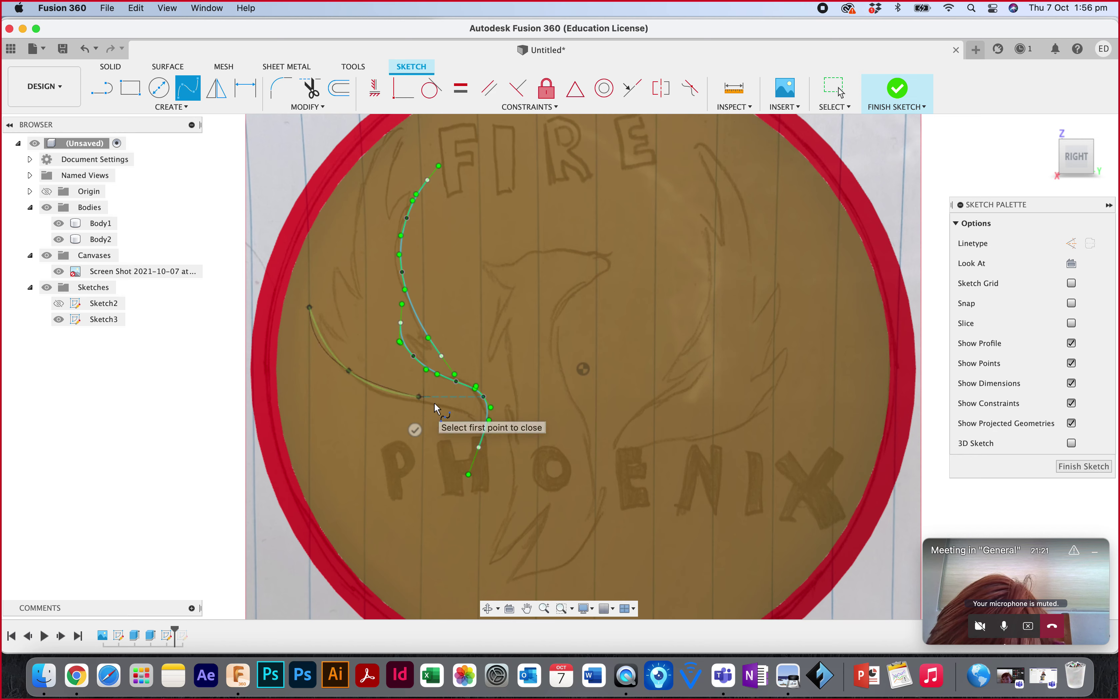
click(471, 411)
click(479, 447)
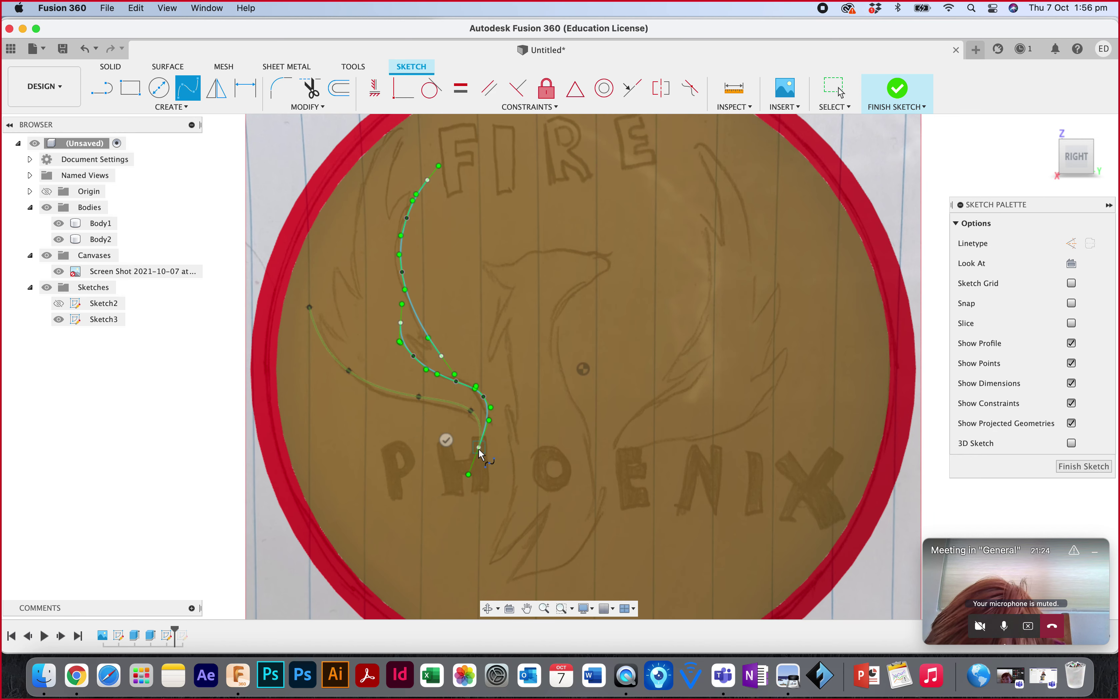
key(Return)
scroll(359, 334, up, 2)
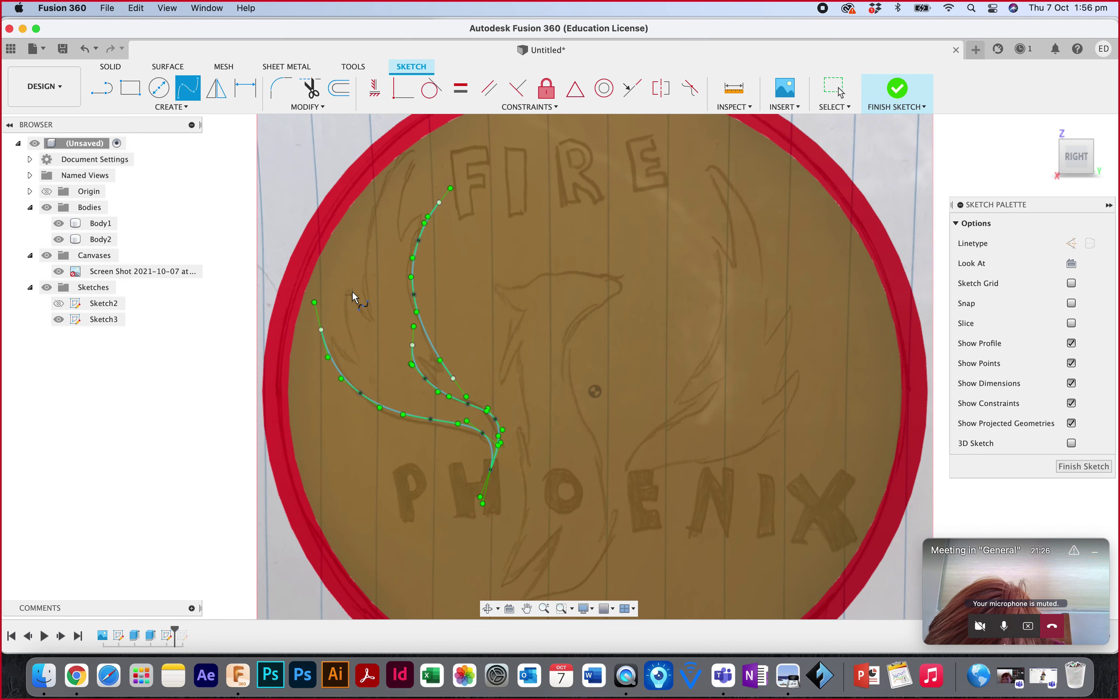
Trace the outer edge of the left wing's second-lowest feather with a four-point spline, from its tip down towards the wing's lower edge.
click(342, 266)
click(342, 315)
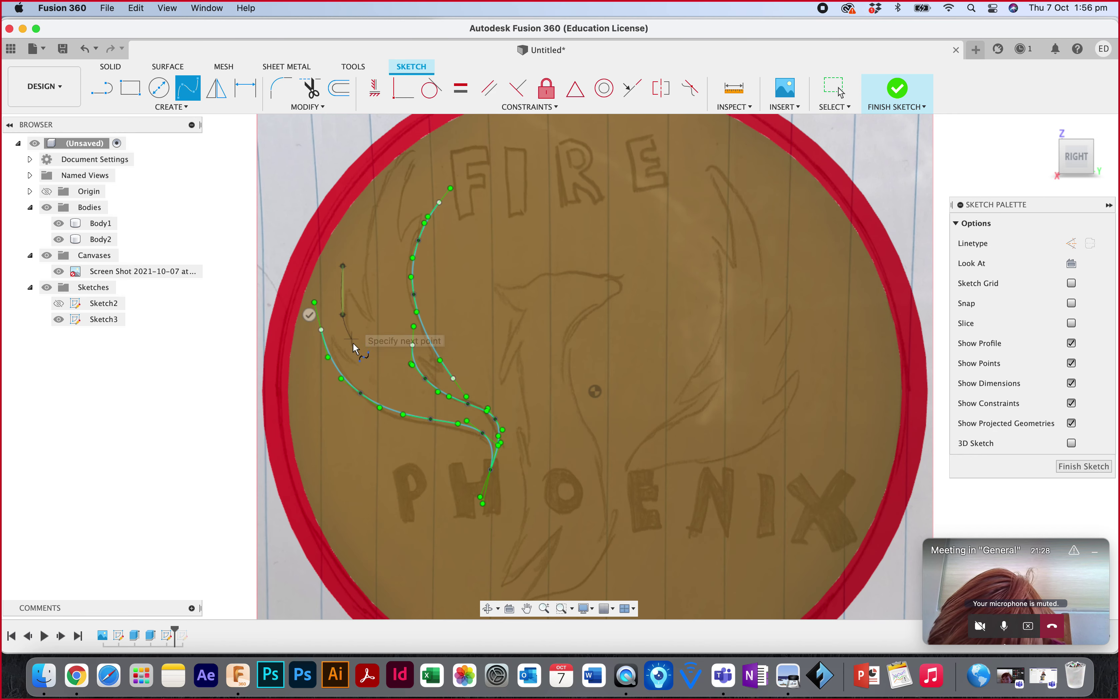
click(355, 357)
click(384, 380)
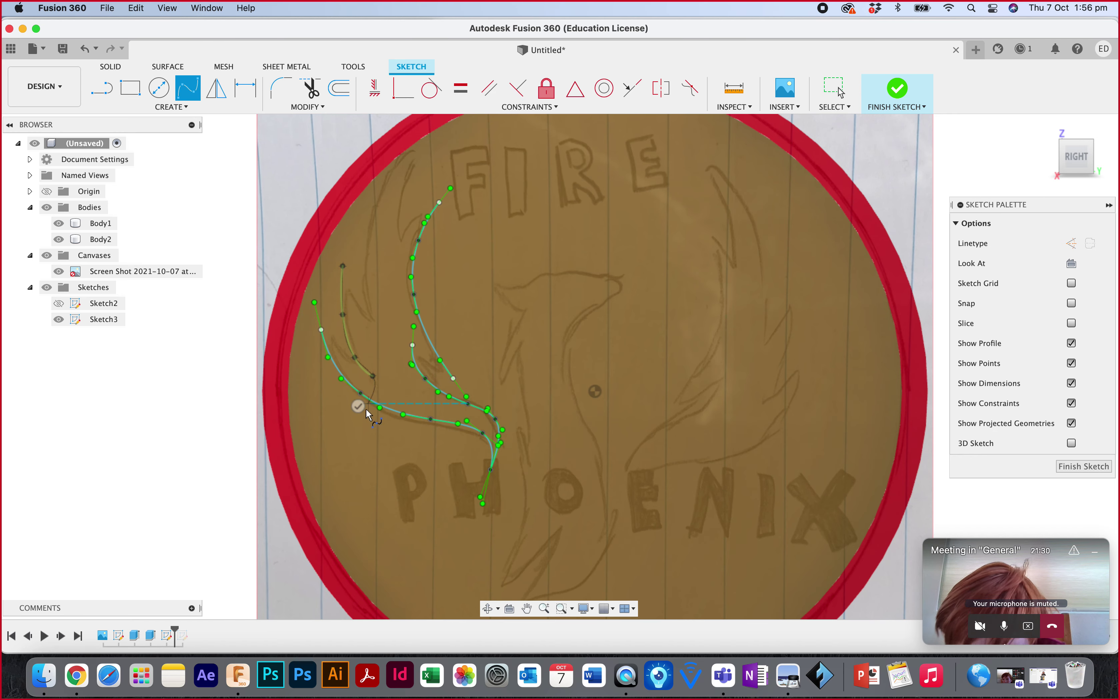
key(Return)
scroll(348, 294, up, 2)
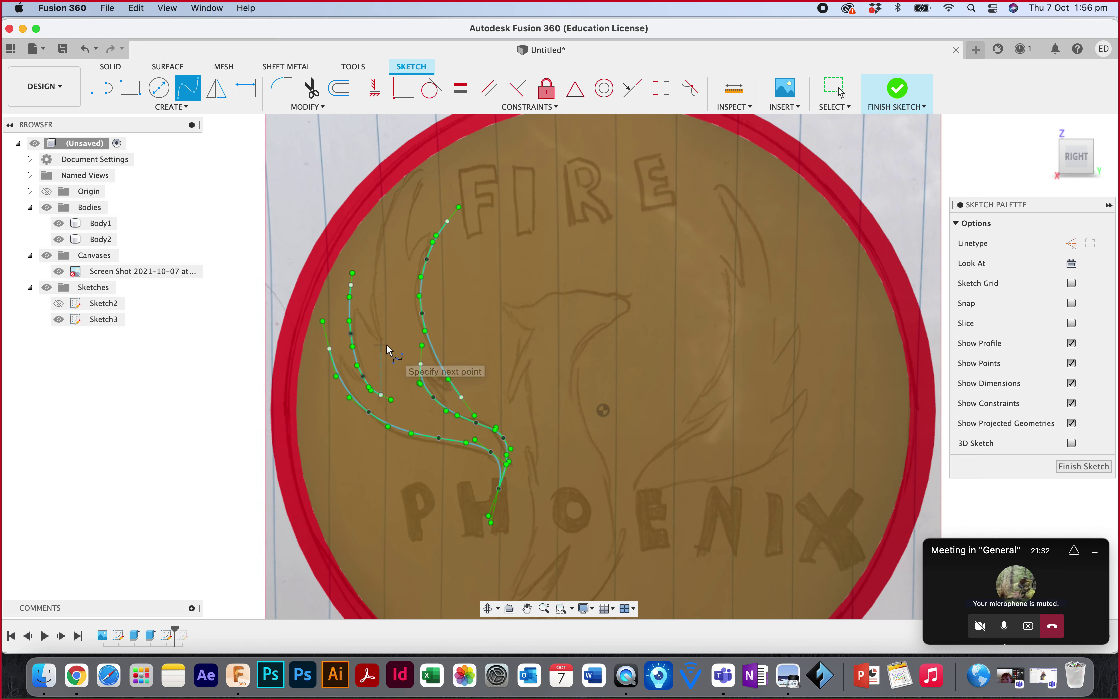
Trace that feather's inner edge up to its tip with a spline, and the tall outer feather's outer edge down to the same notch.
drag(364, 325, 333, 290)
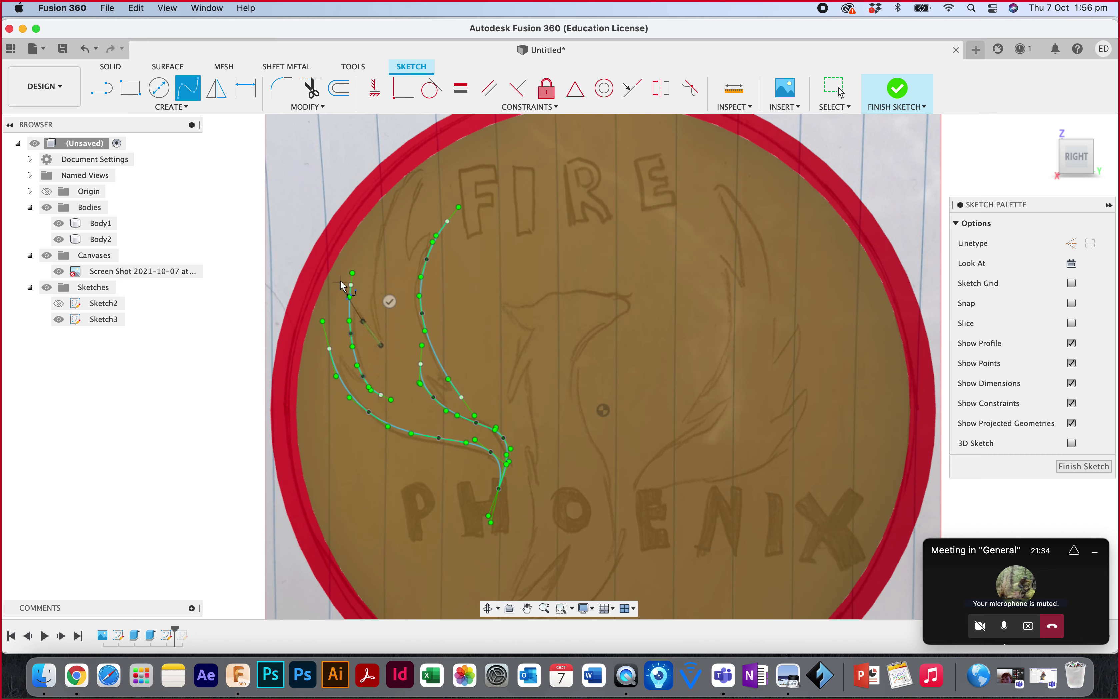
click(350, 278)
click(380, 280)
click(387, 220)
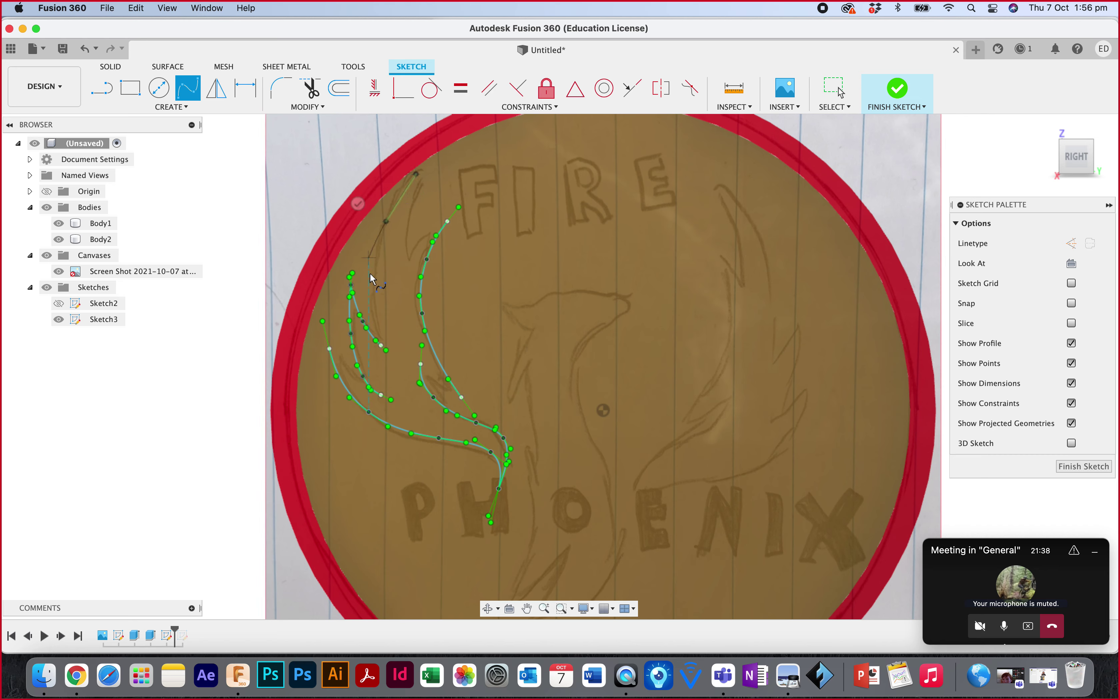
click(369, 285)
double_click(383, 350)
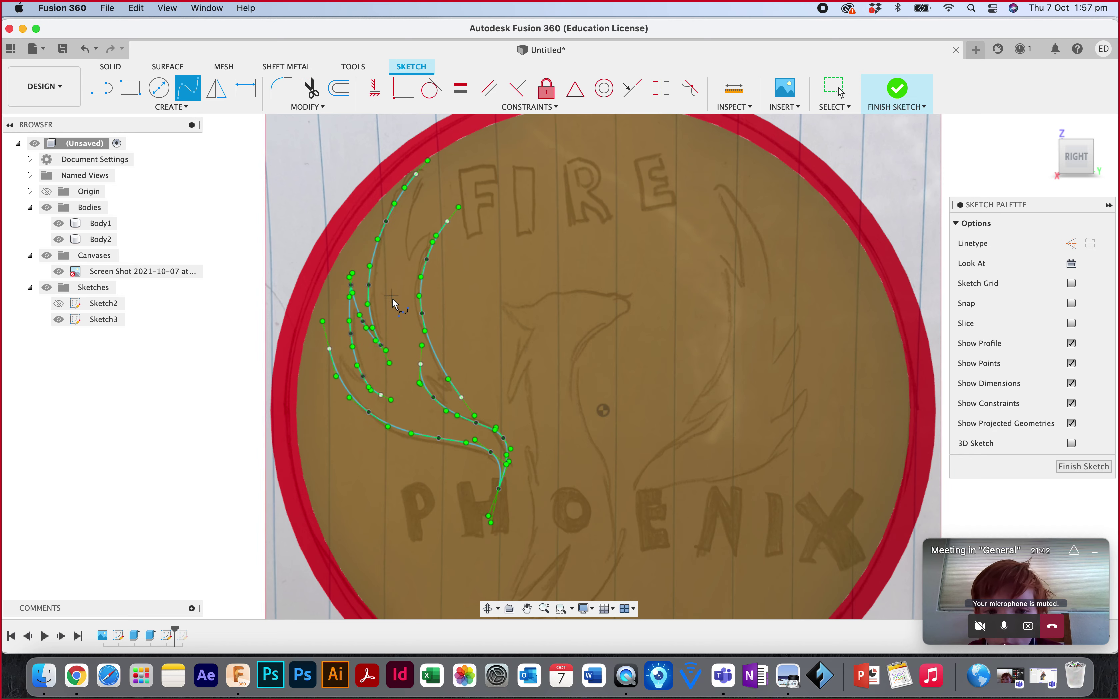
Trace the tall left feather's inner edge with a three-point spline, and the adjoining edge from the tip beside the F down to the notch.
scroll(394, 297, up, 2)
click(421, 190)
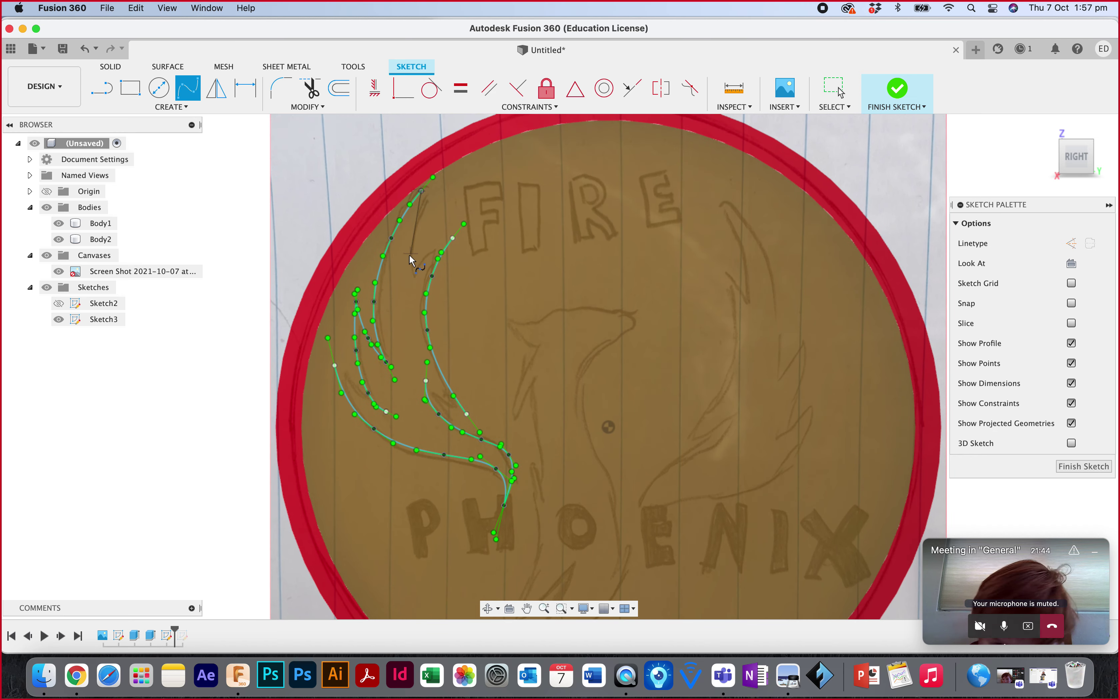
click(406, 258)
double_click(407, 311)
click(452, 239)
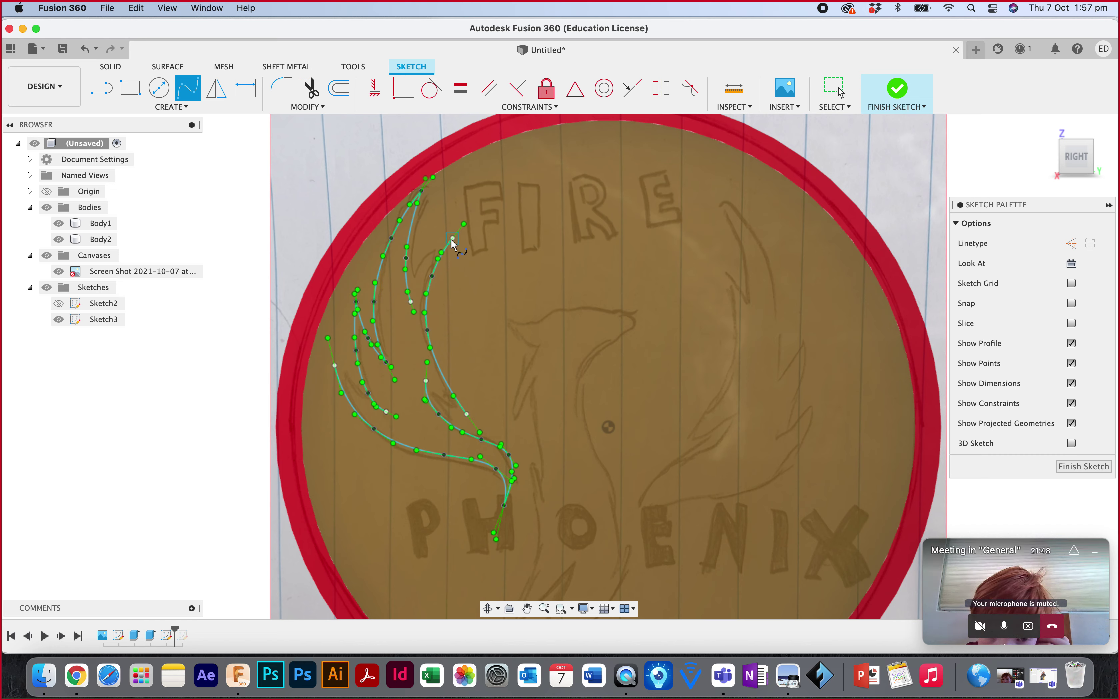
click(426, 252)
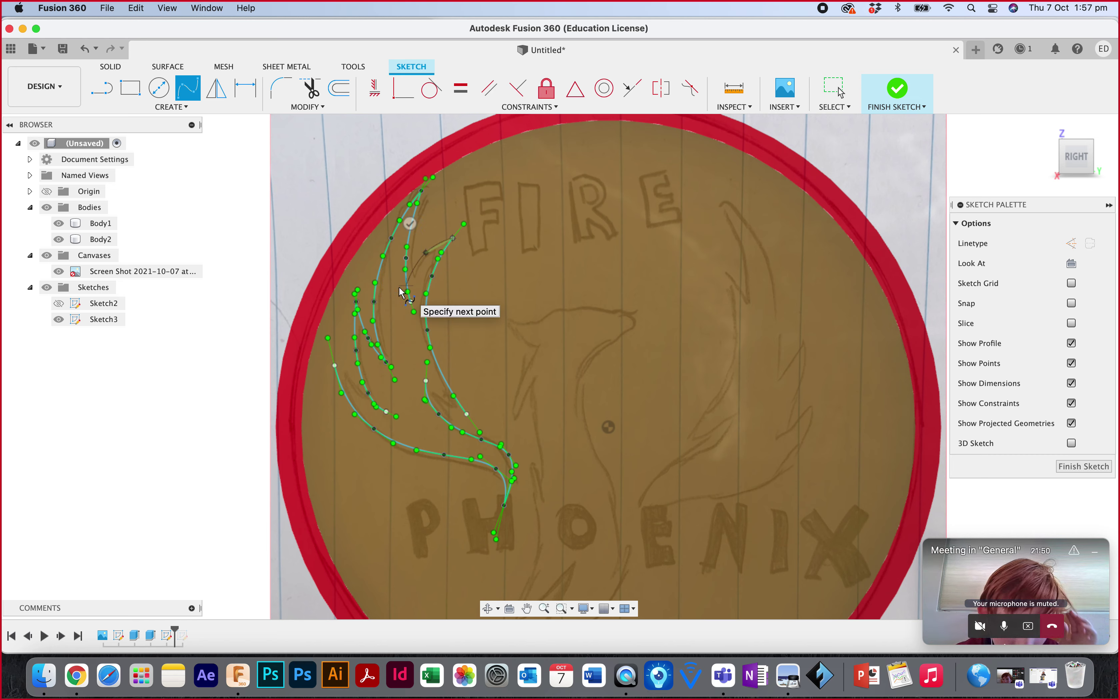
click(400, 301)
click(367, 289)
Trace the upper edge of the left wing's lowest feather with a spline from its outer tip inward.
scroll(364, 422, down, 2)
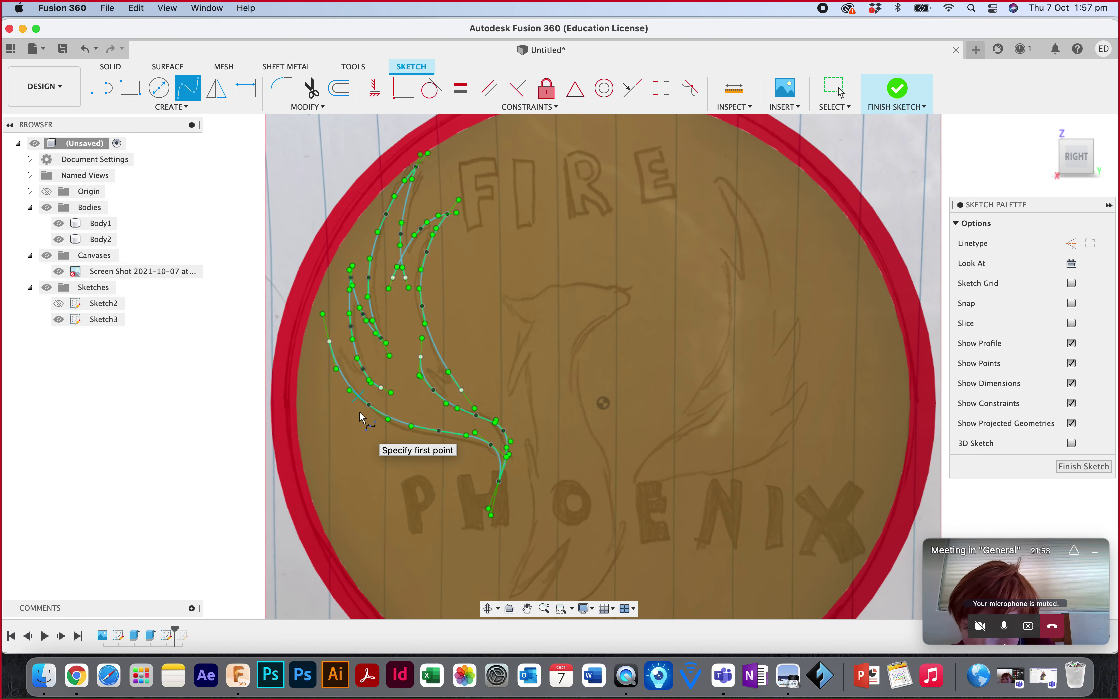
click(330, 342)
click(384, 371)
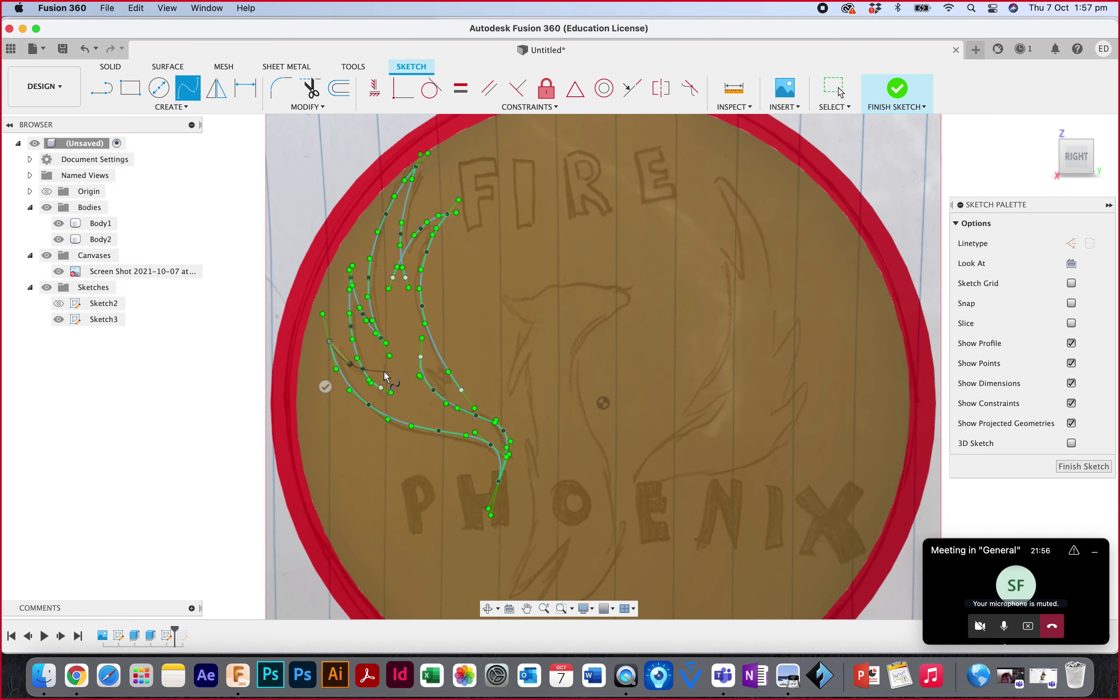
click(384, 404)
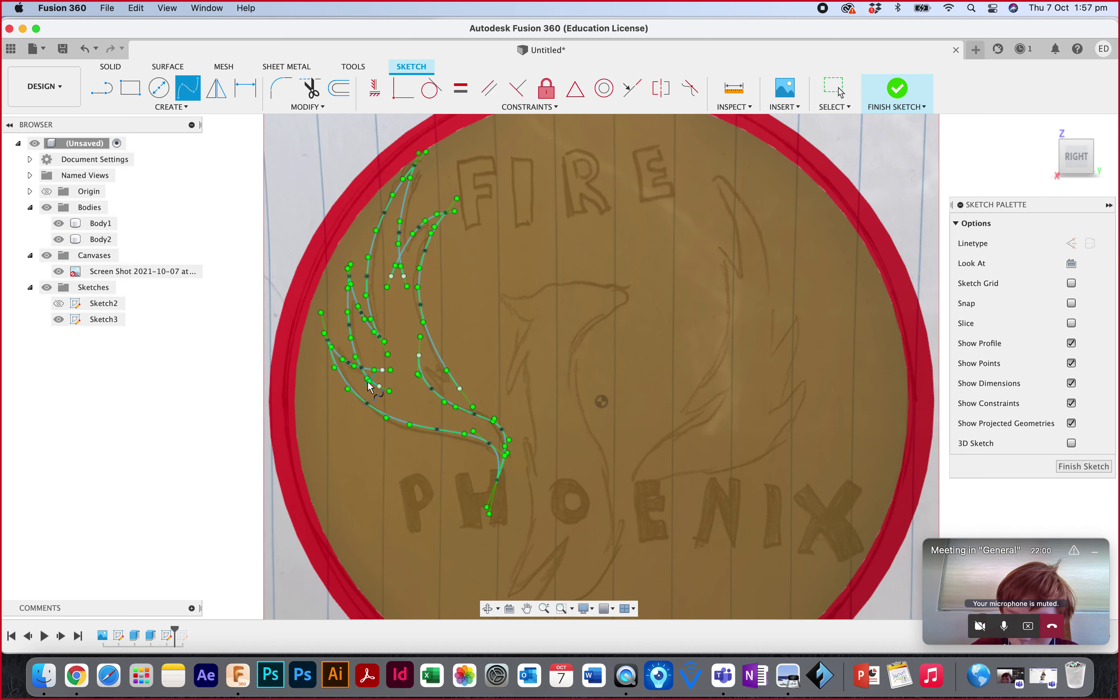
scroll(371, 386, down, 3)
scroll(361, 361, right, 5)
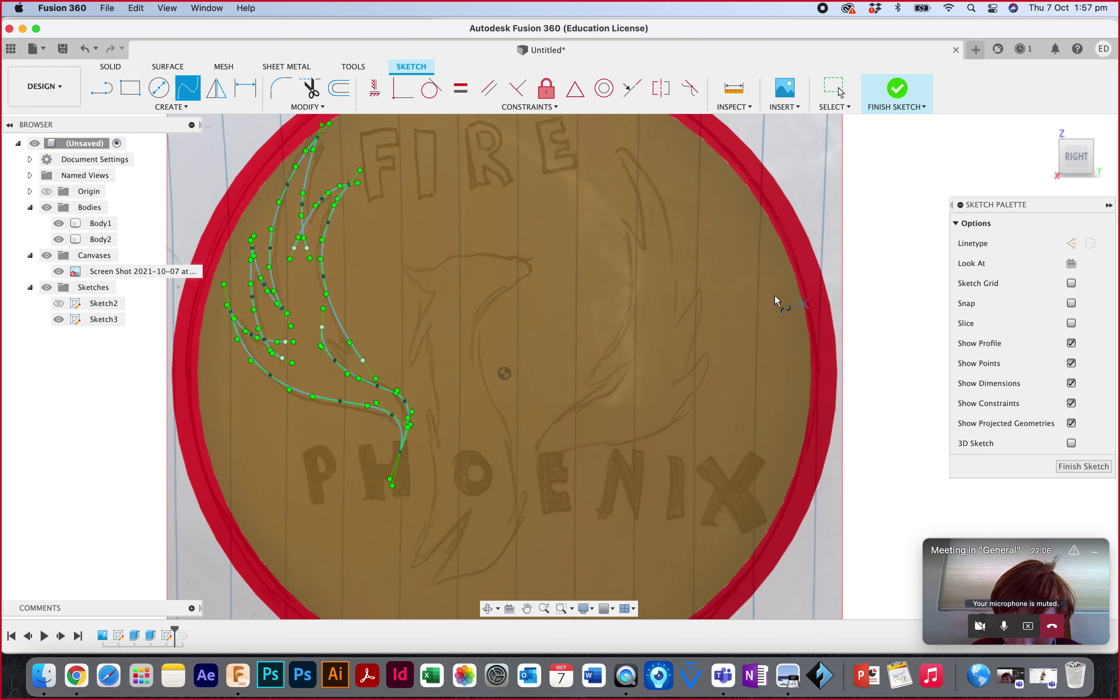
click(603, 198)
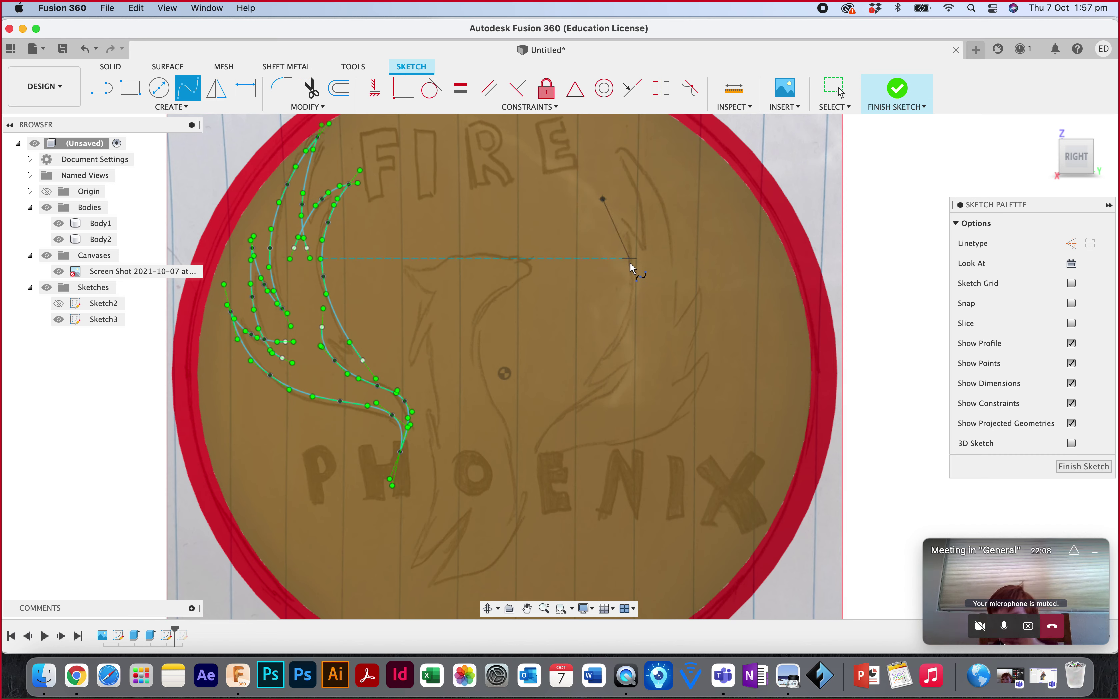
click(632, 265)
click(624, 340)
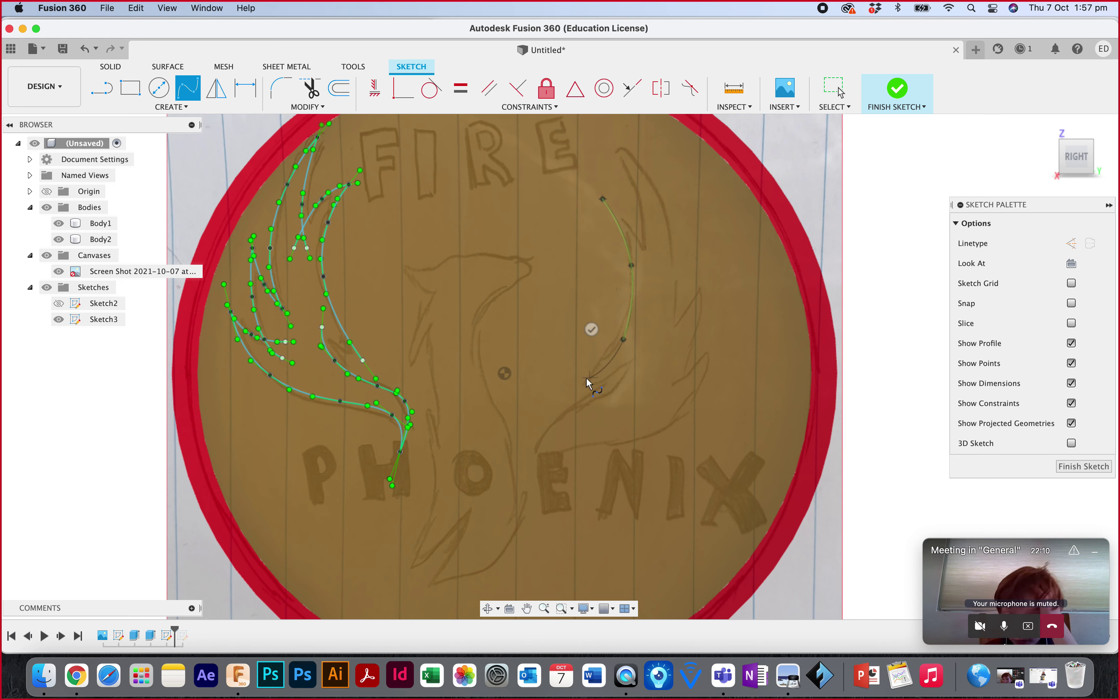
click(570, 379)
click(557, 358)
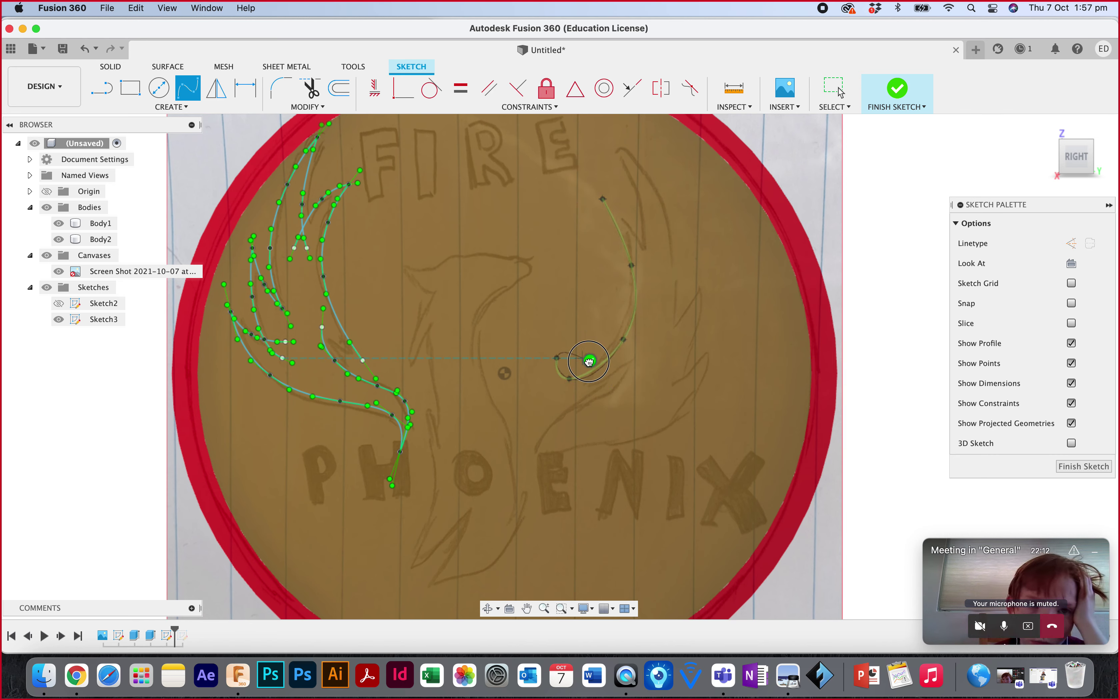
key(Escape)
key(Escape)
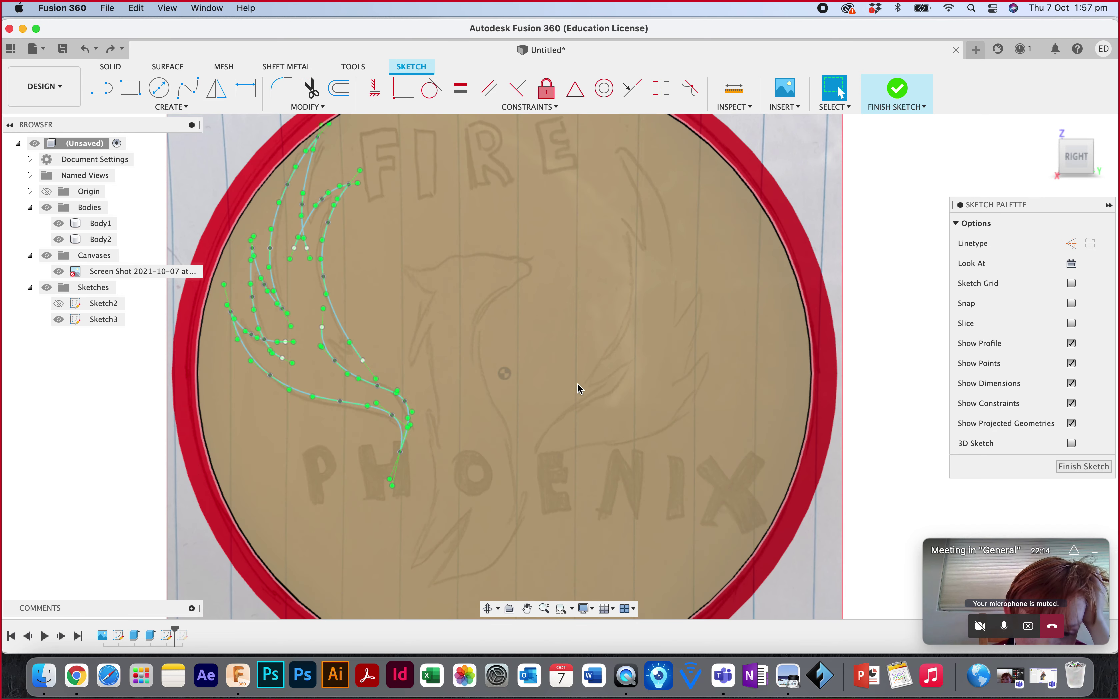
Trace the right wing's inner edge with a four-point spline, from the feather tip below the E of FIRE down towards the body.
click(187, 87)
click(614, 205)
click(634, 276)
click(613, 333)
click(575, 374)
click(554, 349)
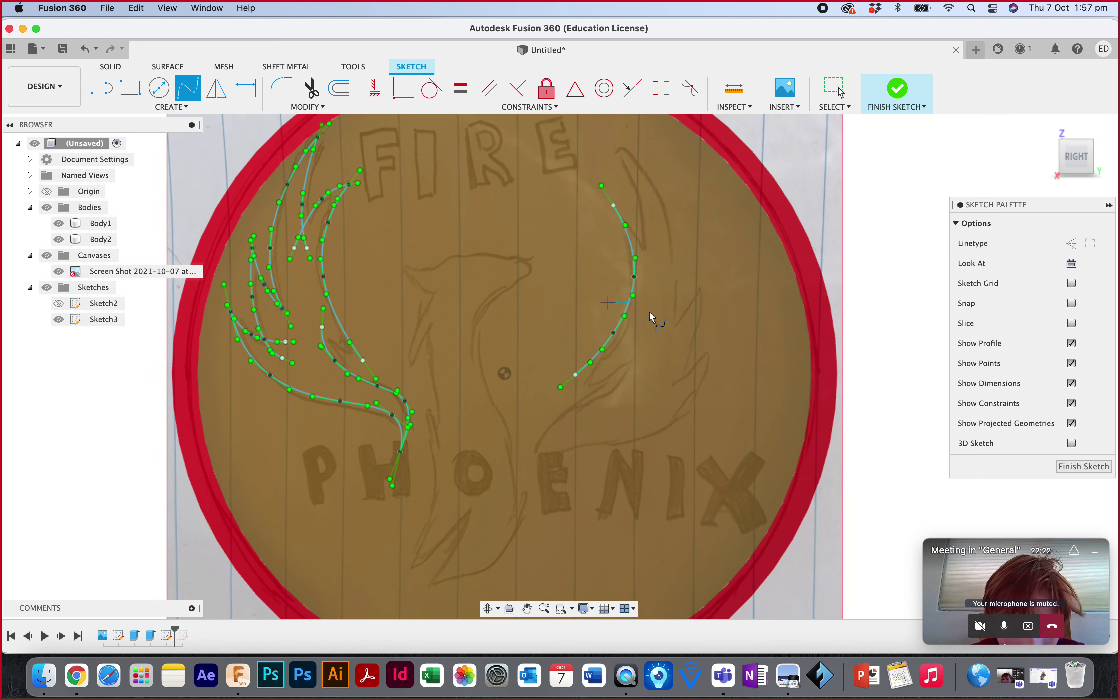
key(Escape)
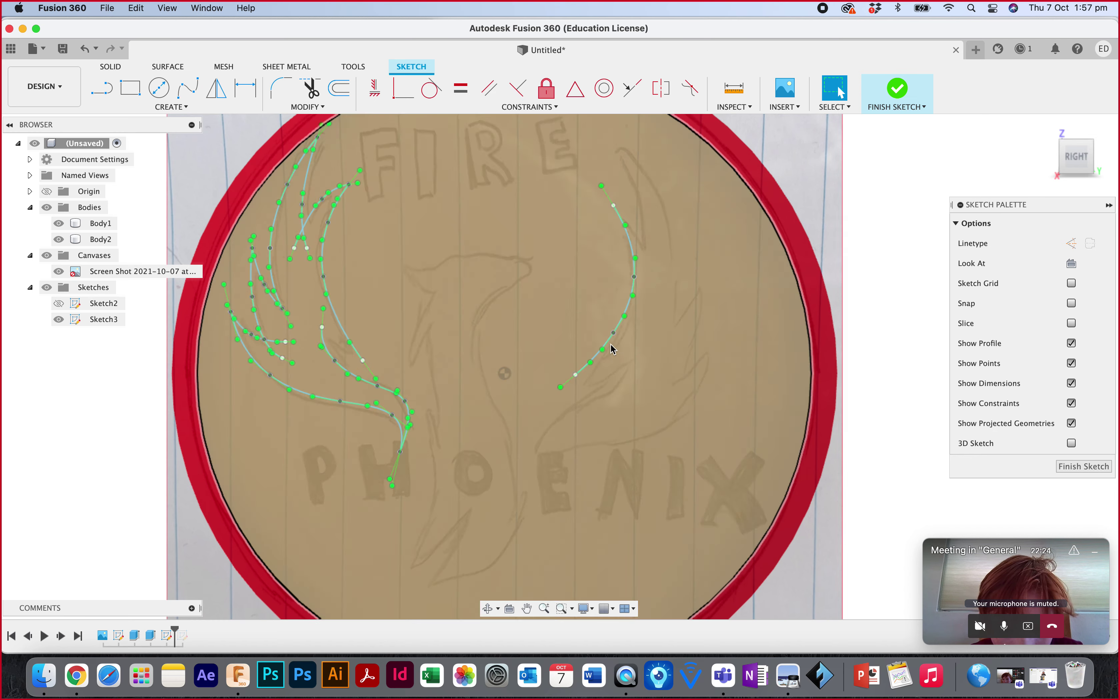
Reshape the right wing's inner spline by moving its two middle fit points and its lower endpoint to match the drawn curve.
drag(614, 333, 622, 333)
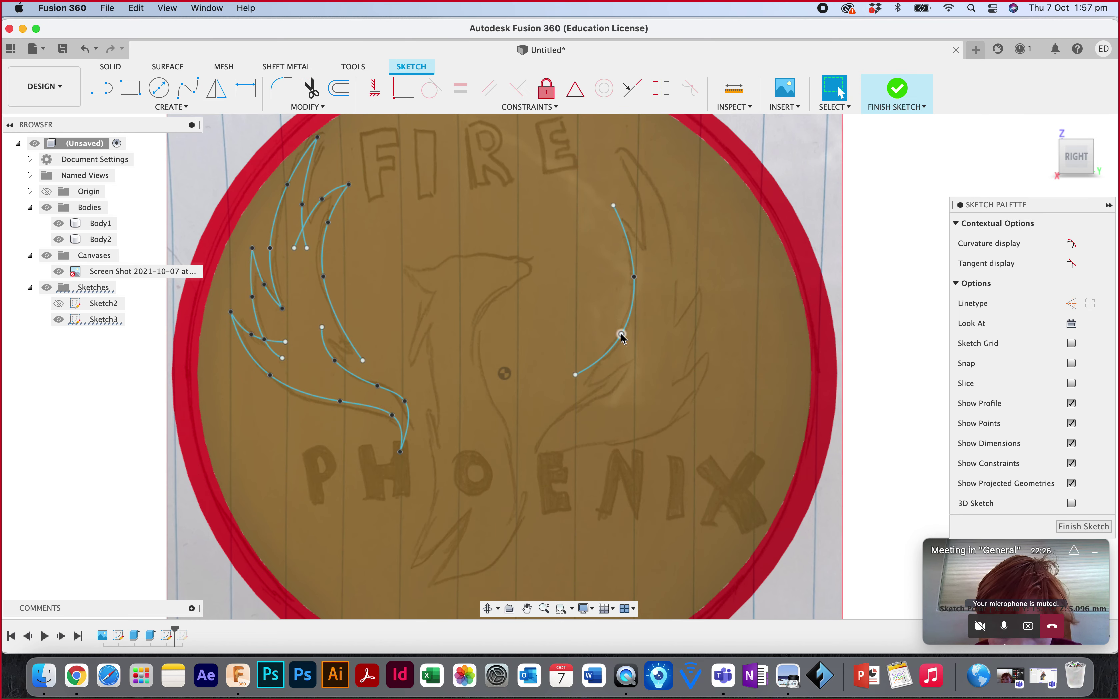
drag(635, 281, 634, 262)
drag(621, 334, 621, 342)
drag(575, 375, 562, 383)
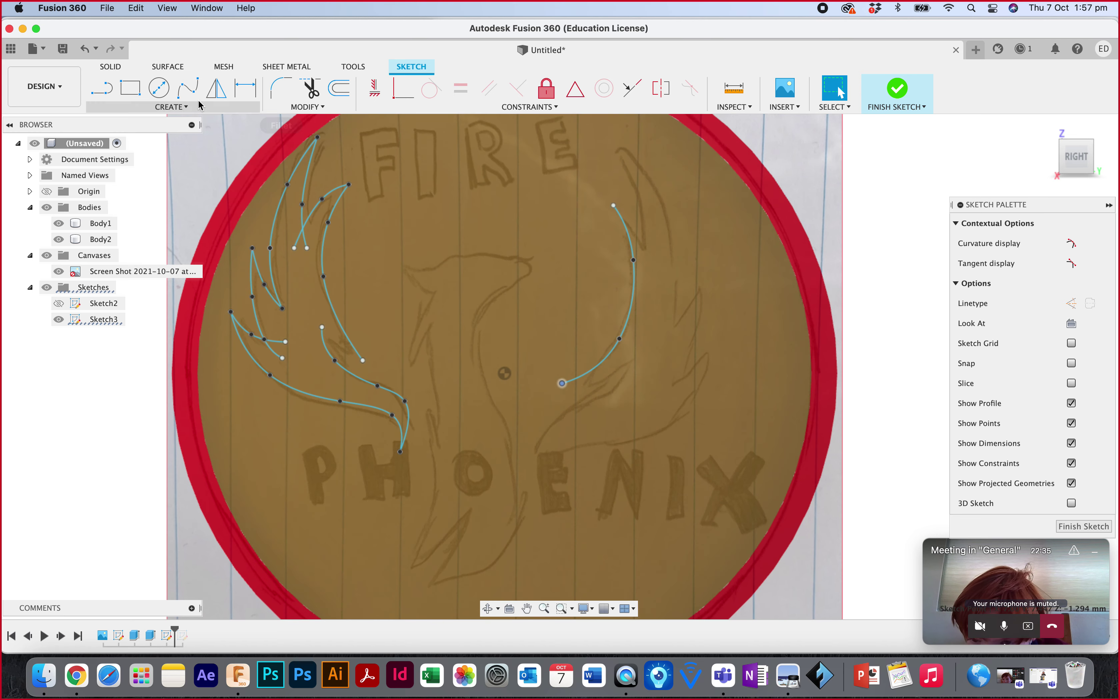
Trace the right wing's lower inner edge with a five-point spline from the E of PHOENIX, and add a short three-point feather spline across its upper end.
click(188, 87)
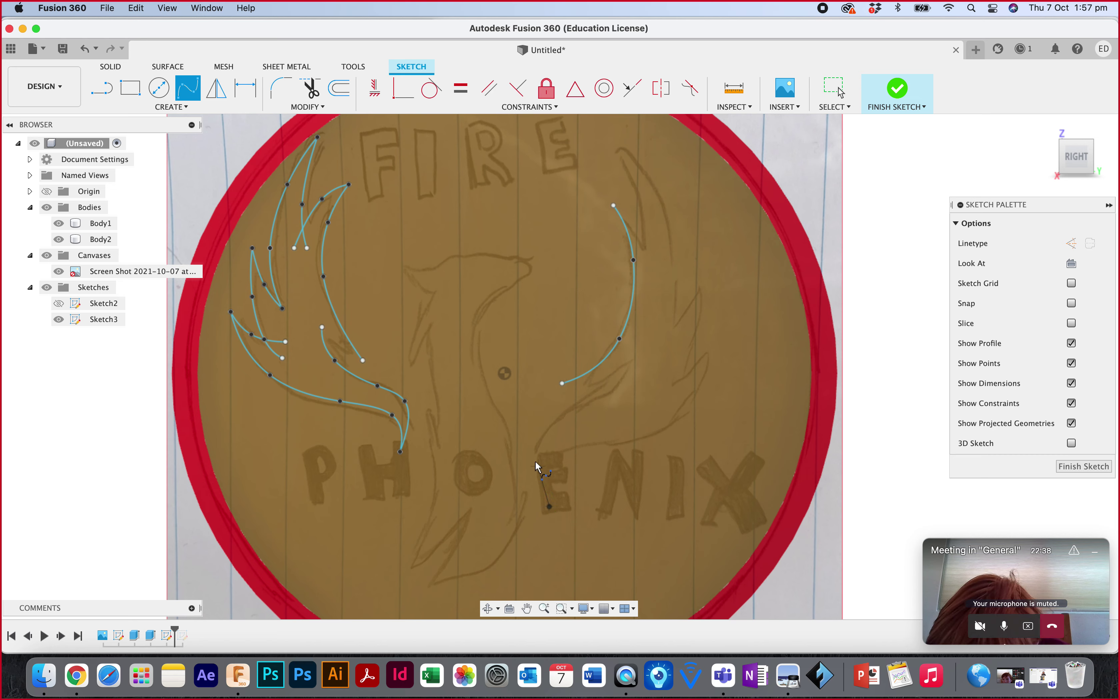
click(564, 412)
click(615, 389)
click(637, 345)
click(670, 348)
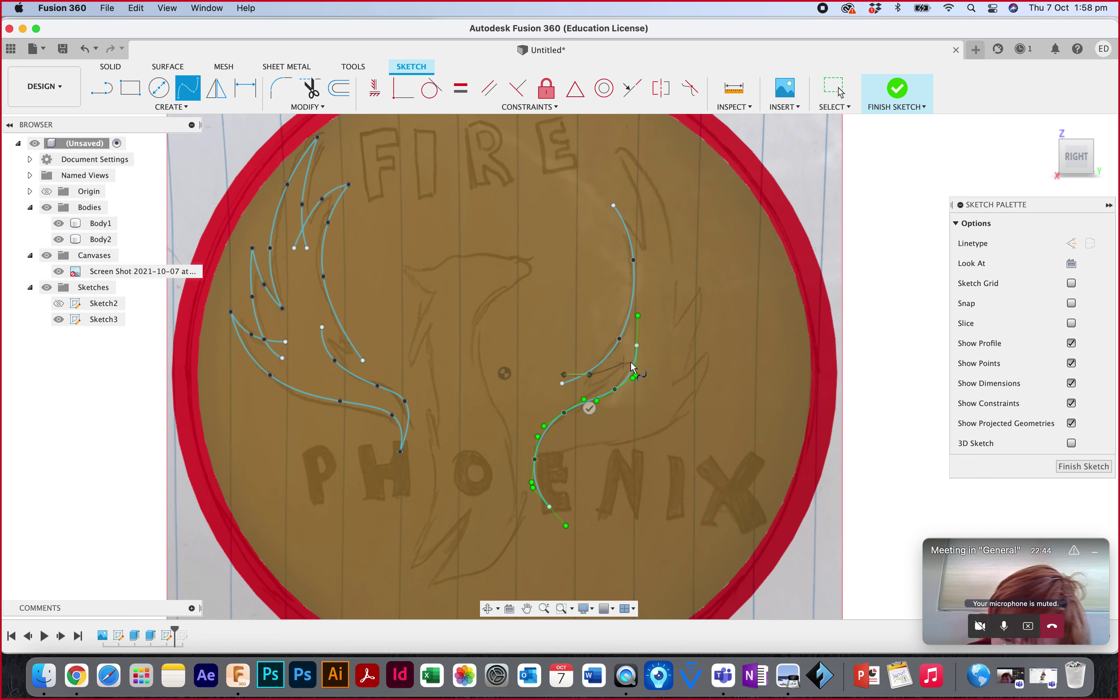
click(644, 362)
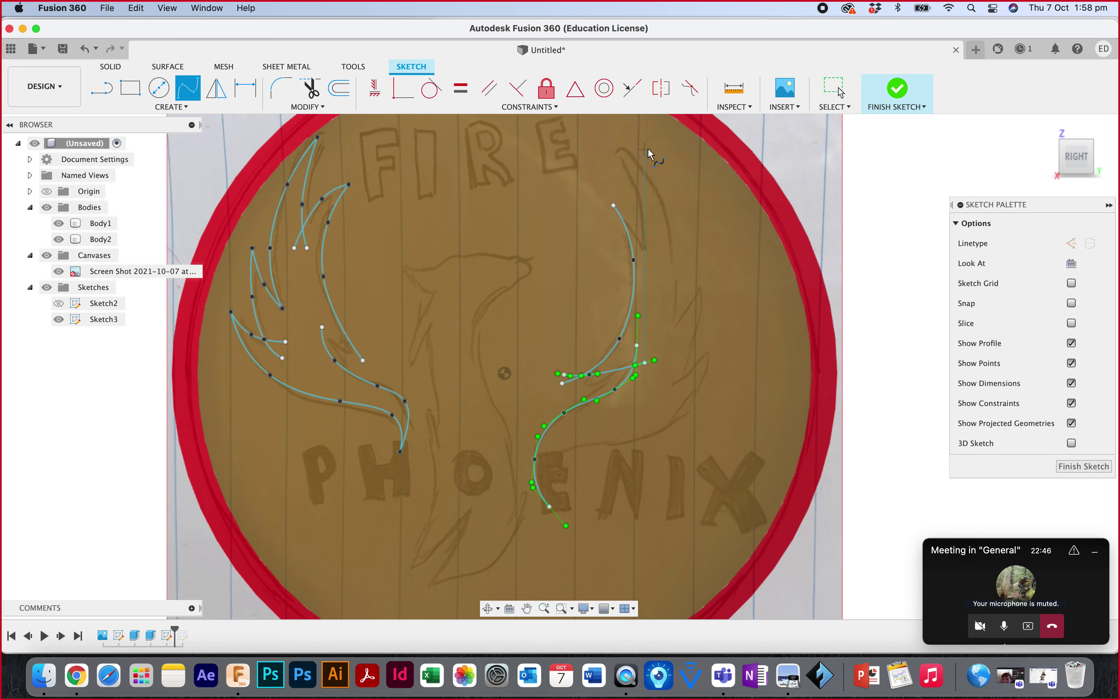
Trace the inner edge of the right wing's tallest feather with a three-point spline, from the tip beside FIRE down to the notch.
click(608, 139)
click(644, 207)
click(660, 286)
click(627, 288)
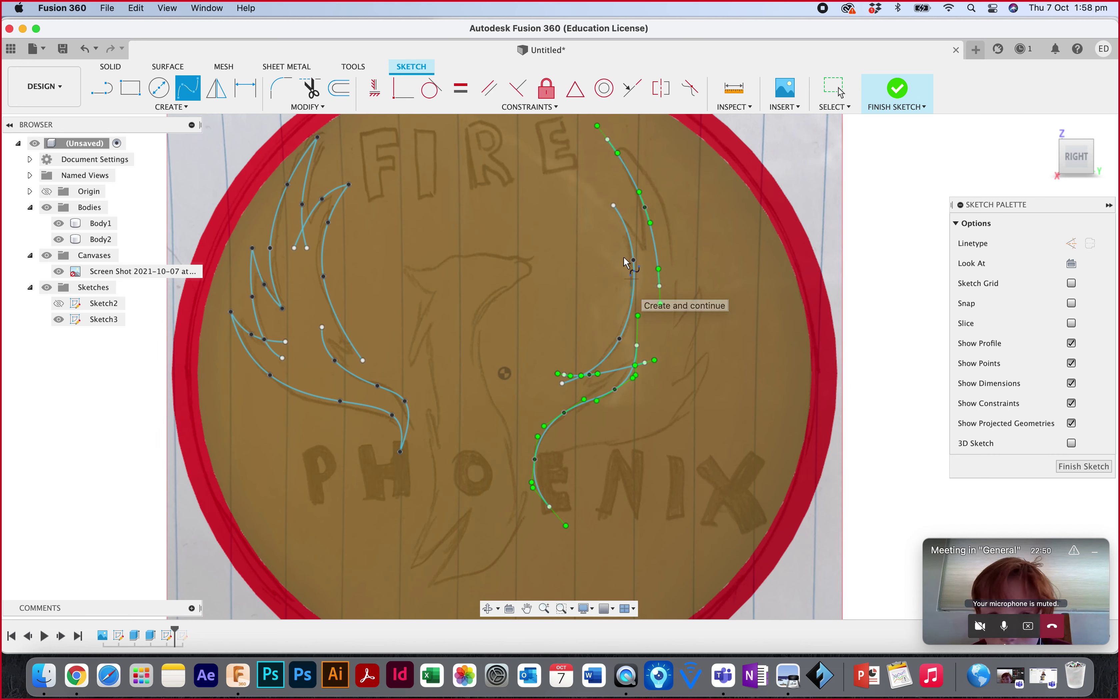
Draw a three-point spline from the right wing's inner feather tip across the tall feather's edge, and raise its middle fit point.
click(632, 228)
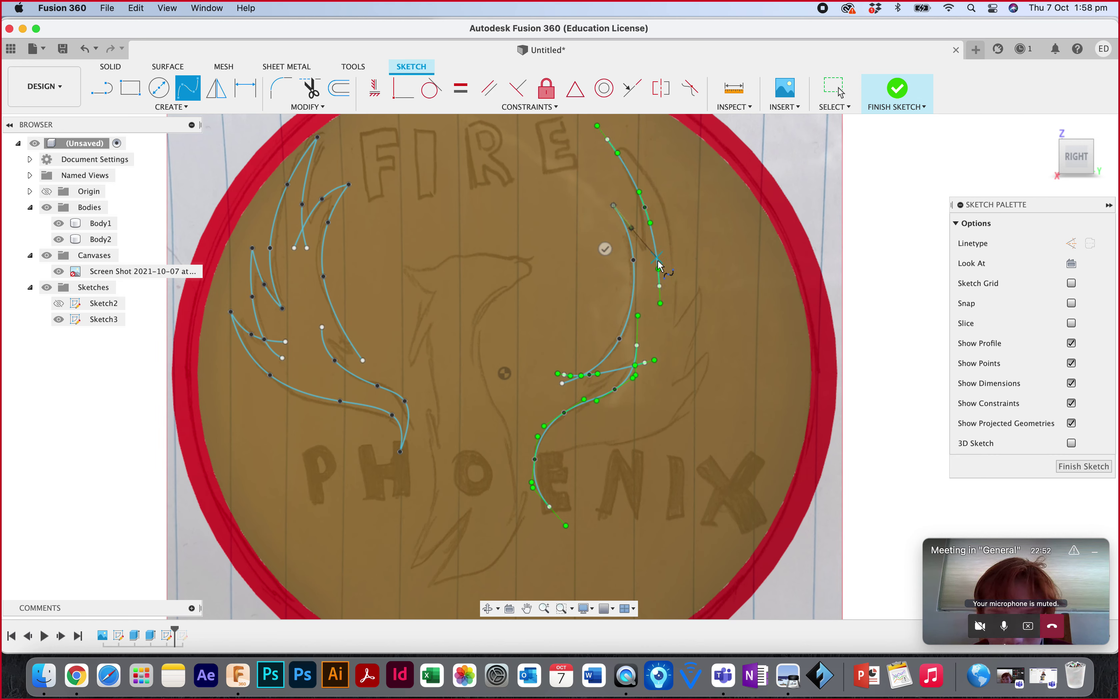
click(669, 256)
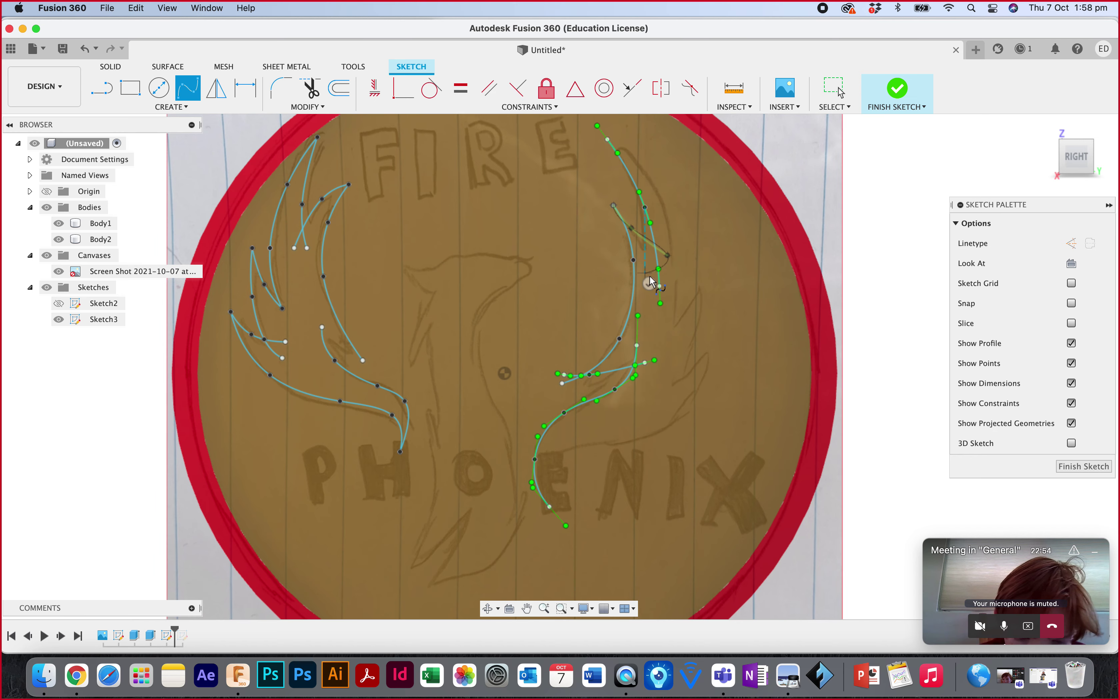
key(Escape)
drag(635, 233, 632, 215)
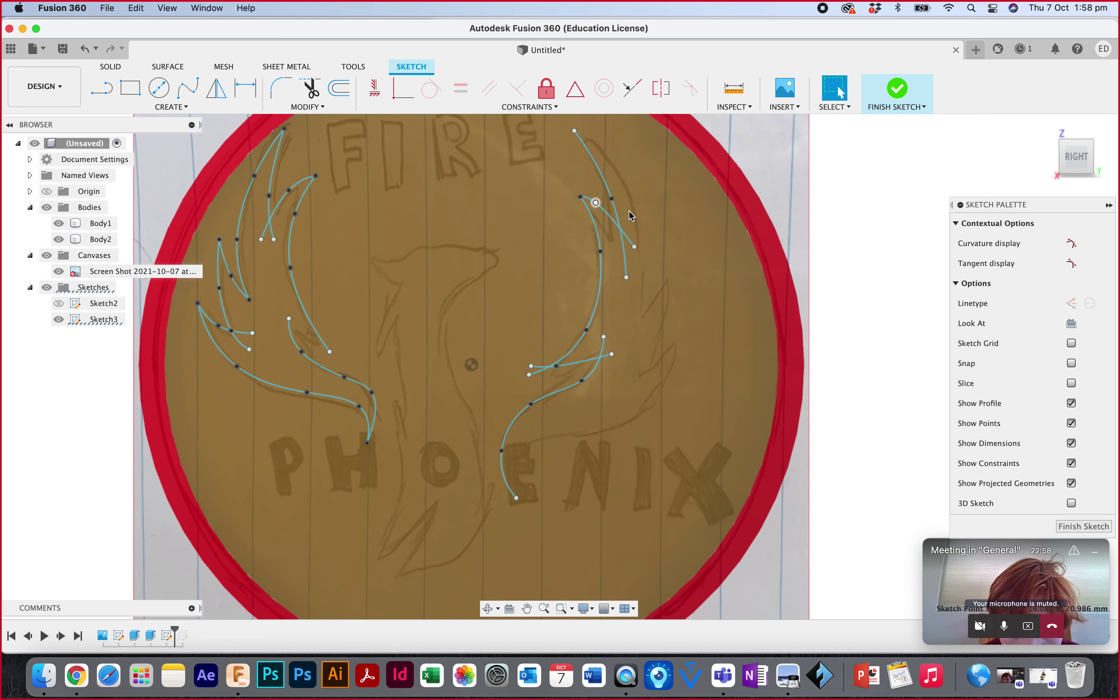
Trace the outer edge of the right wing's tallest feather with a four-point spline, from its tip down to the inner feathers.
click(187, 87)
click(576, 132)
click(653, 258)
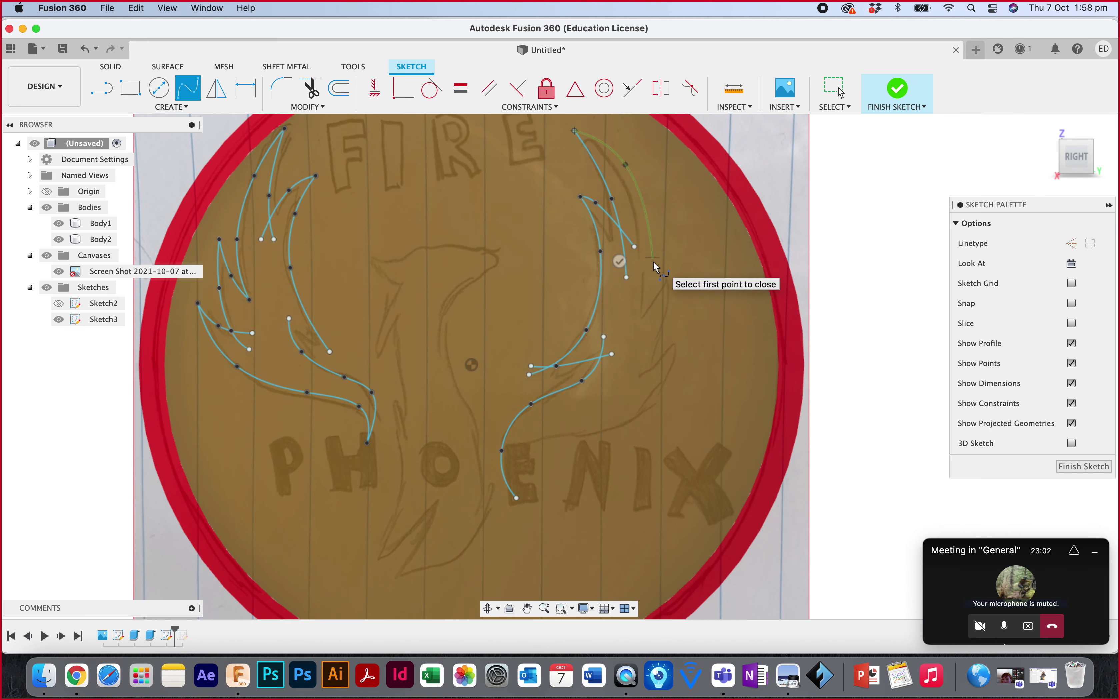
click(633, 325)
click(606, 305)
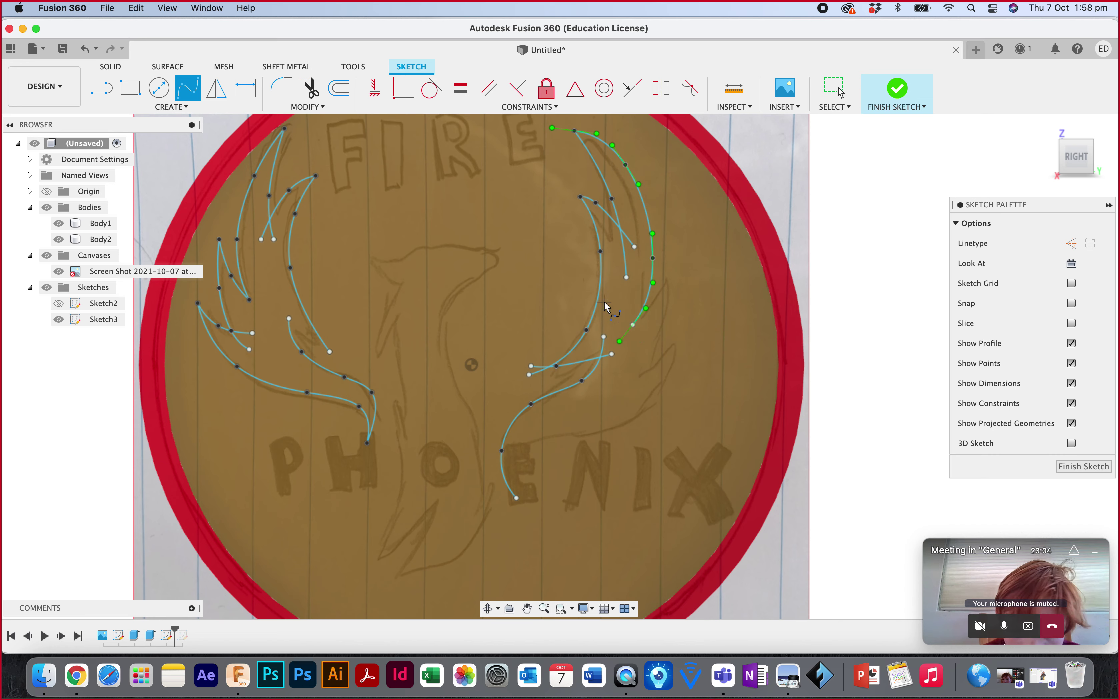
Trace the inner edge of the right wing's next outer feather with a three-point spline, from the inner notch up to its tip.
click(612, 325)
click(653, 295)
click(674, 258)
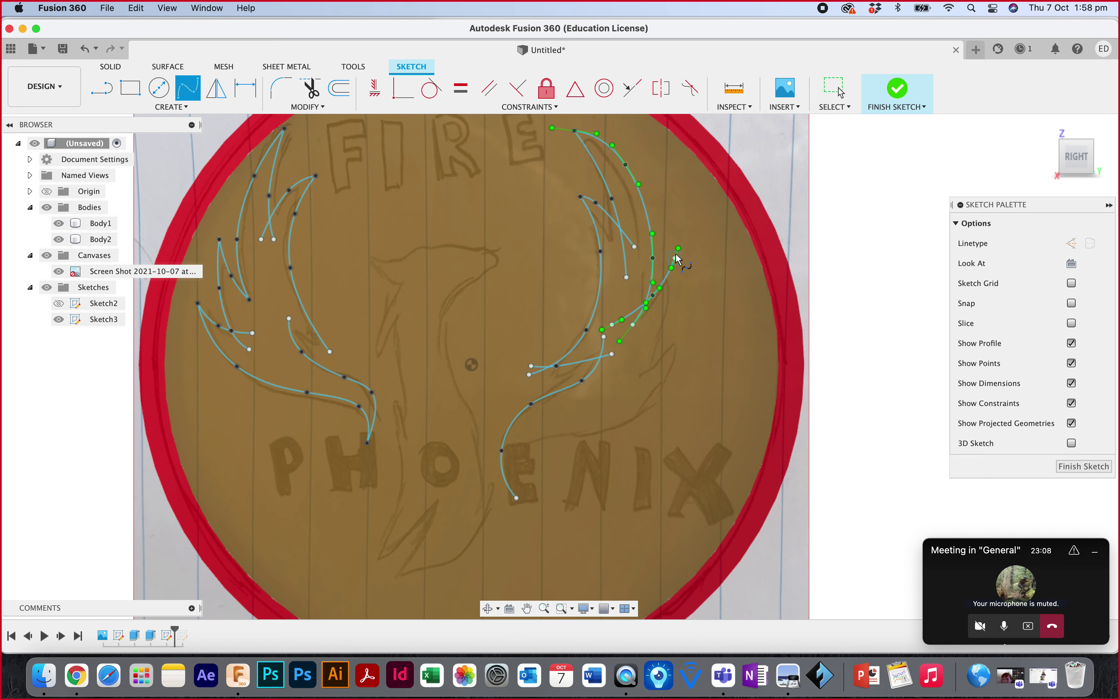
Trace the outer edge of the right wing's second outer feather with a three-point spline, from its tip down to the lower notch.
click(676, 315)
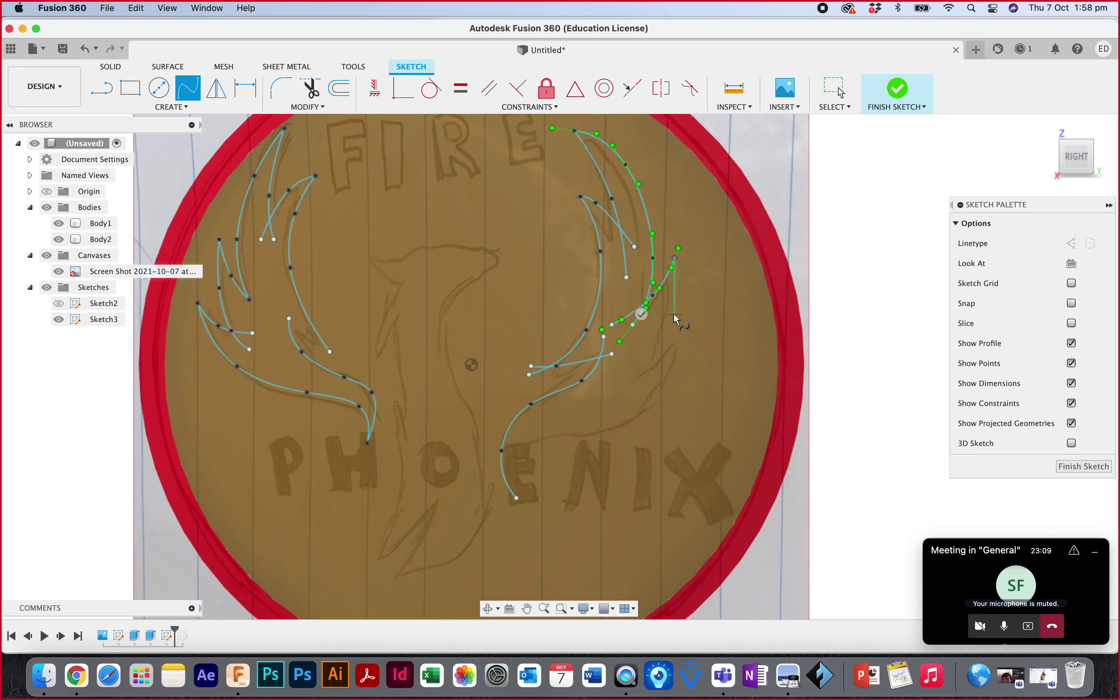
click(634, 375)
click(609, 353)
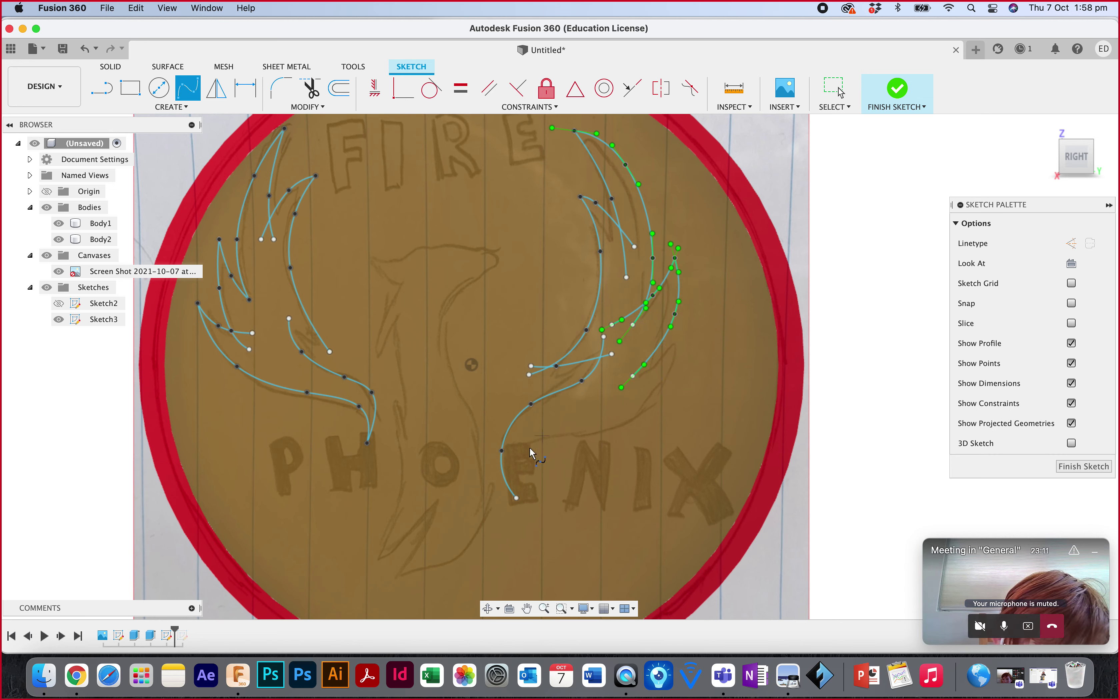
Trace the right wing's long lower edge with a five-point spline from base to lowest feather tip, and that feather's inner edge with a short spline.
click(509, 485)
click(612, 435)
click(675, 376)
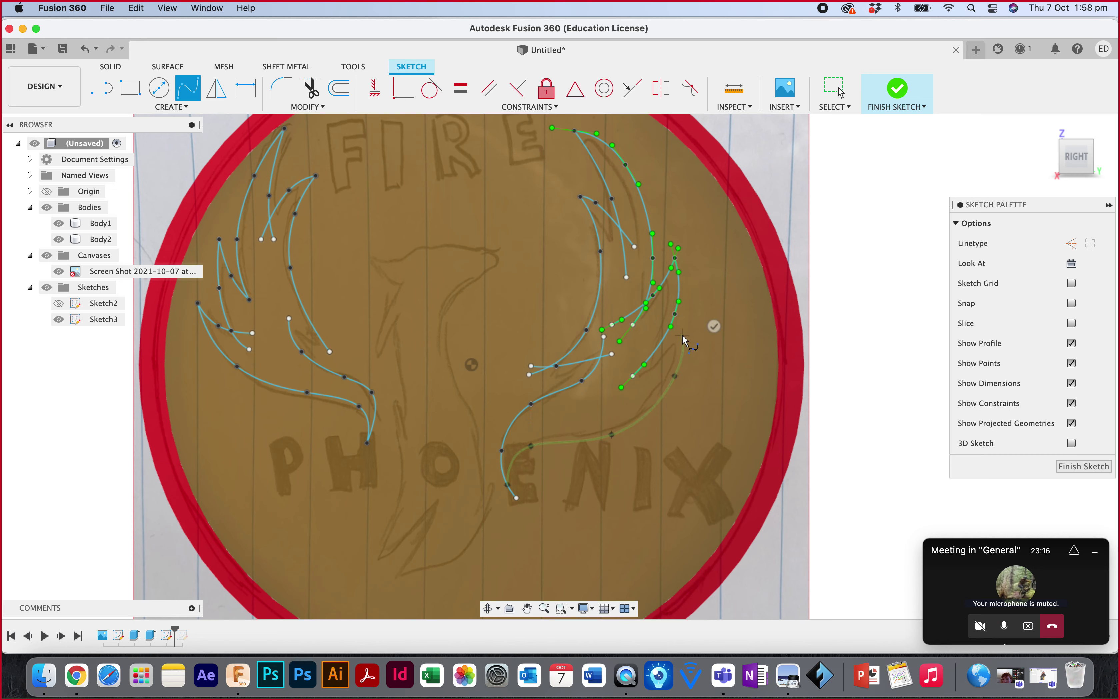
click(713, 327)
click(683, 335)
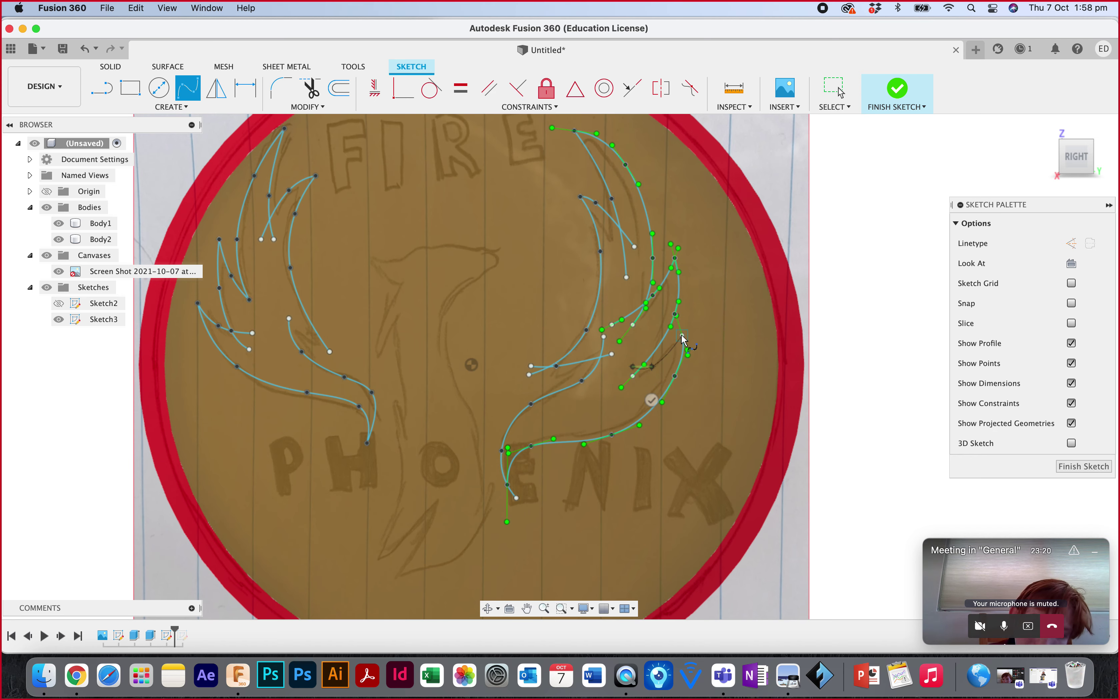
click(709, 353)
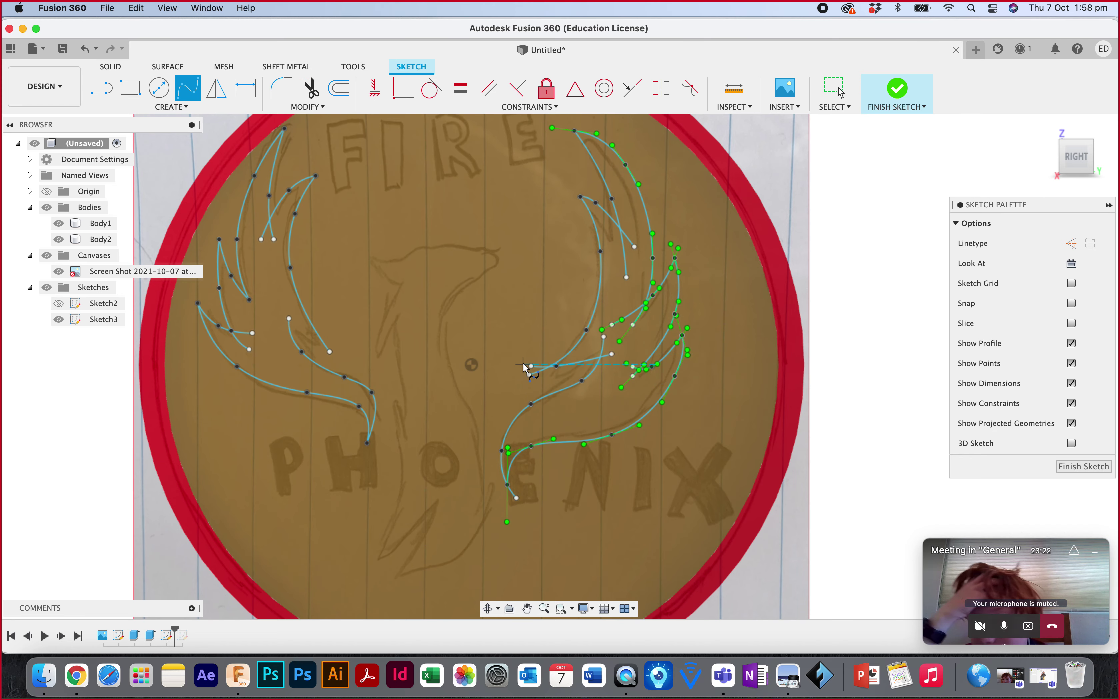
Trace the top of the phoenix's head with a five-point spline, from beyond the crest over the crown to past the beak.
scroll(523, 363, left, 2)
scroll(564, 378, up, 3)
scroll(564, 378, left, 2)
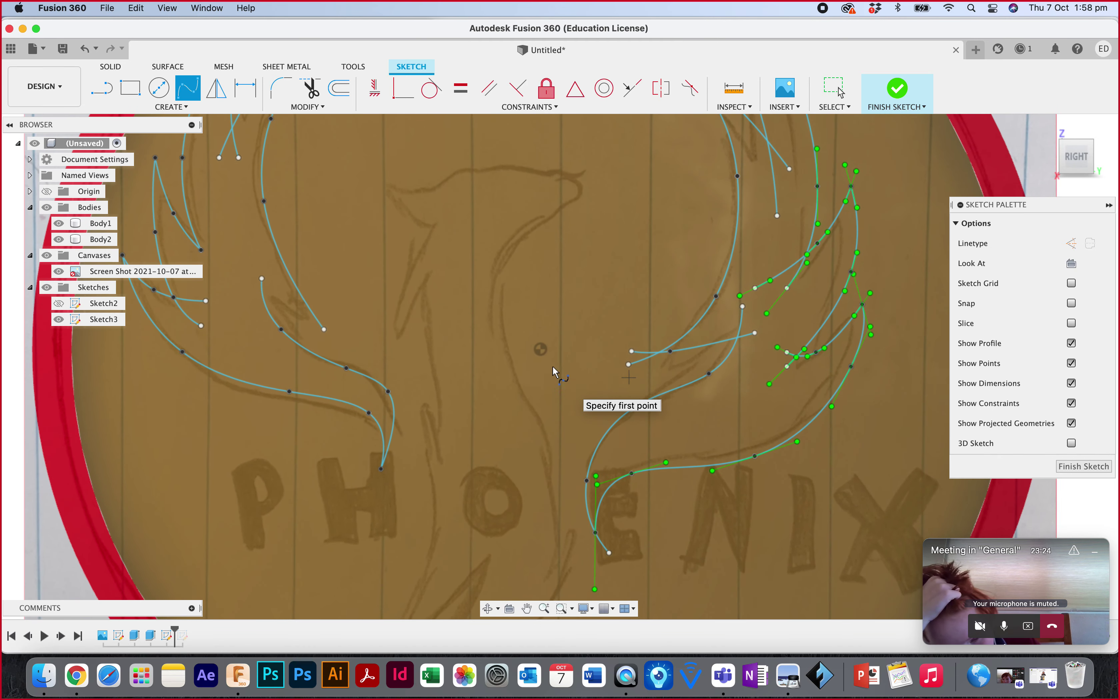
click(403, 195)
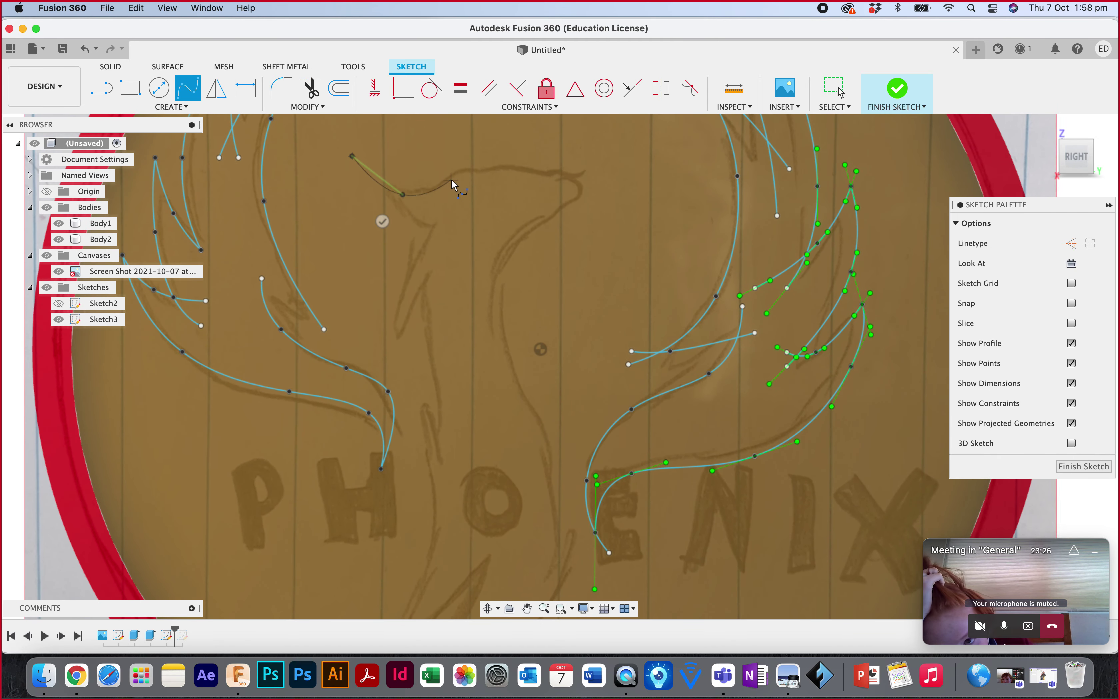
click(530, 156)
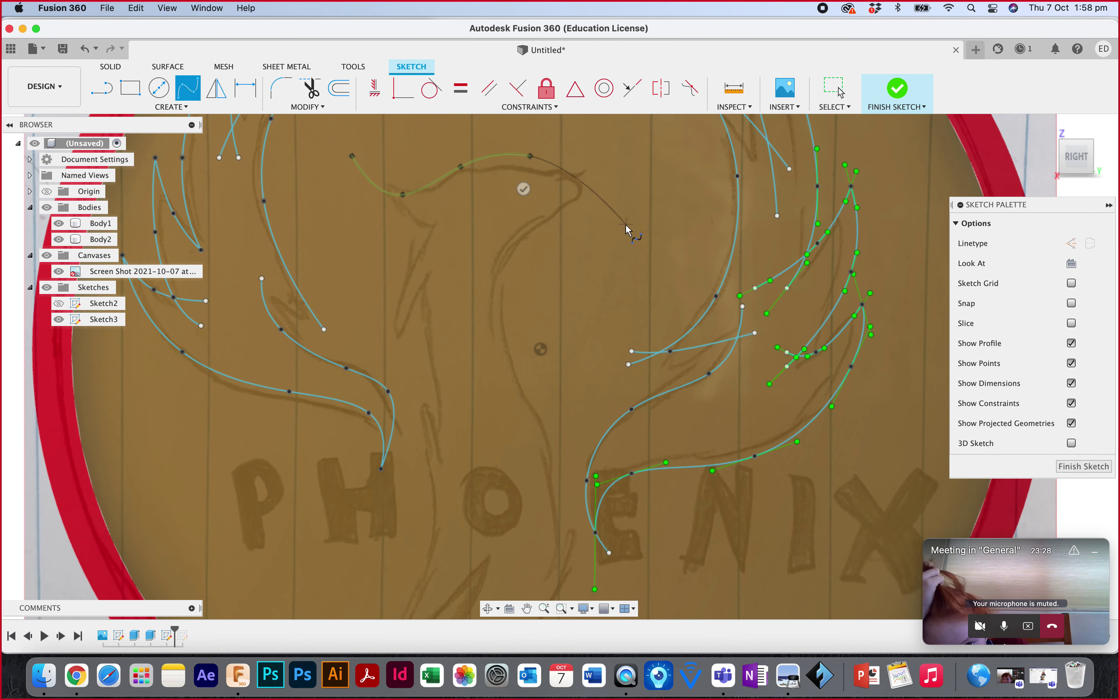
click(589, 247)
Trace the phoenix's throat, chest and belly with a seven-point spline, from above the beak down past the lower tail tip.
scroll(622, 245, down, 2)
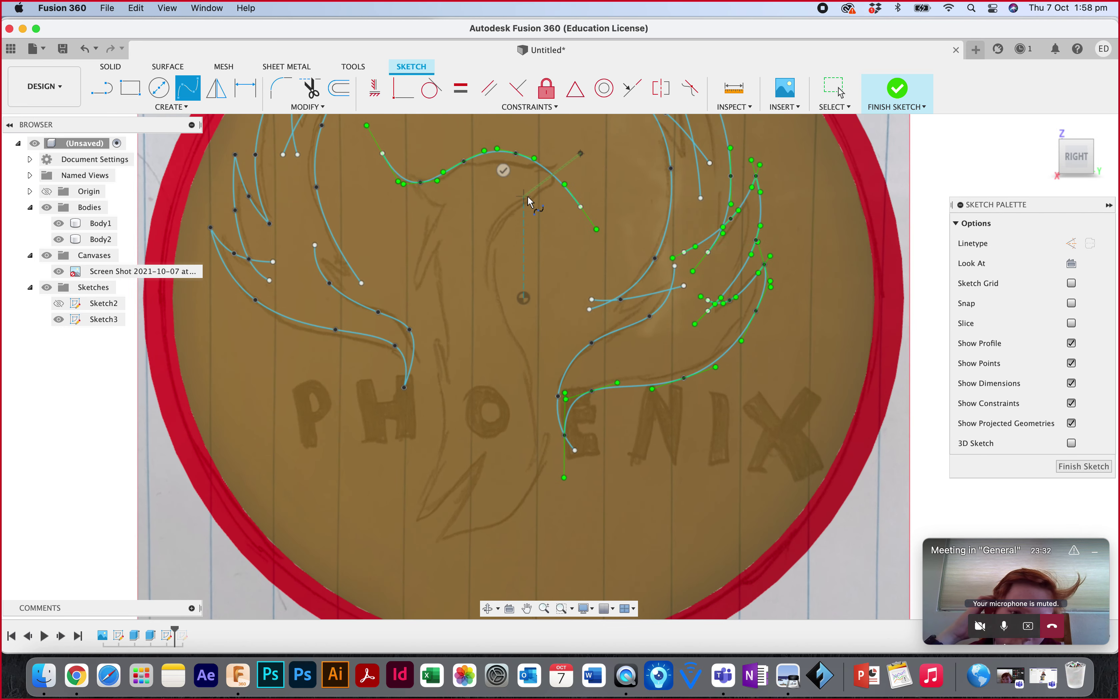
click(523, 197)
click(494, 256)
click(531, 363)
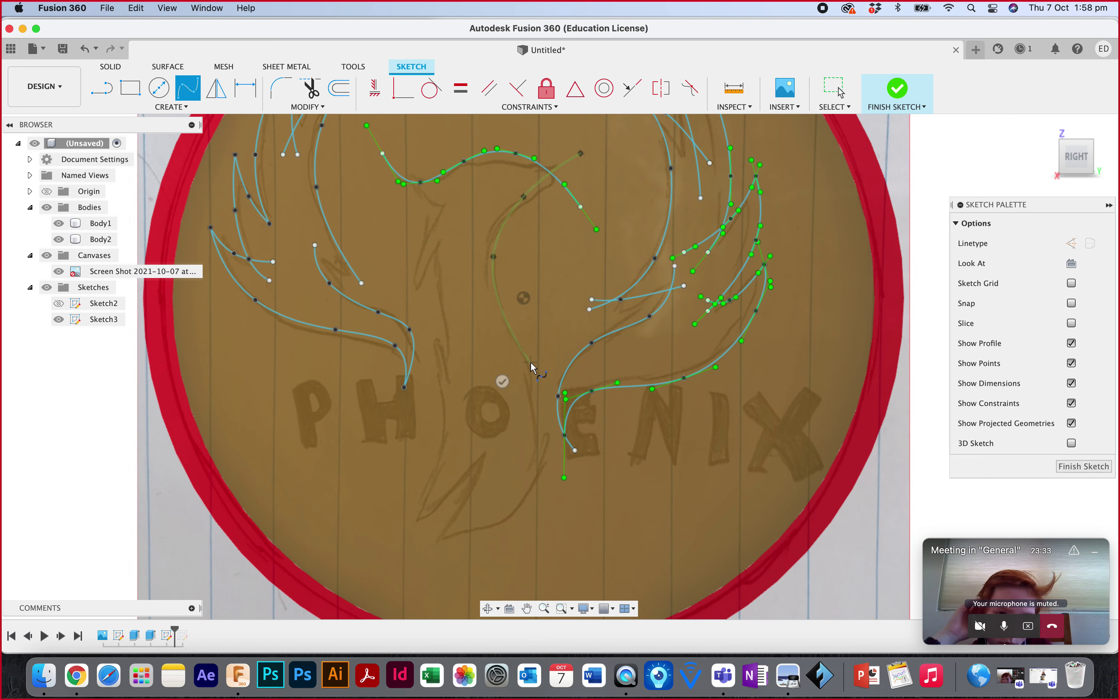
click(546, 462)
click(490, 528)
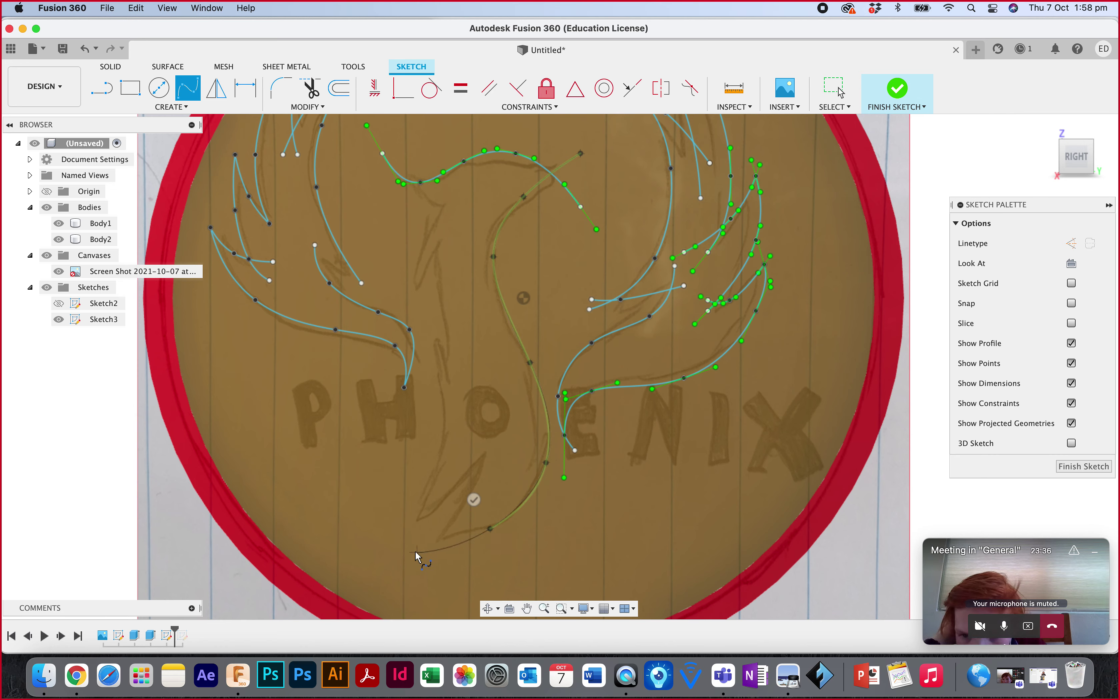
click(411, 554)
key(Return)
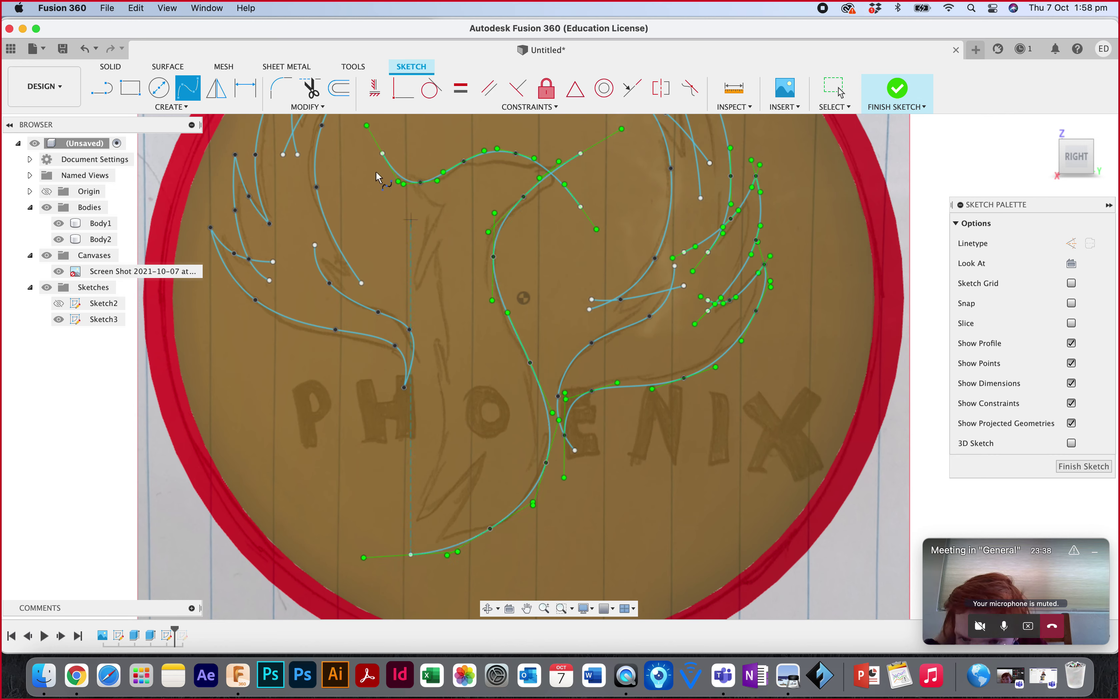
Draw a three-point spline along the underside of the head crest, and another along the outer edge of the feather behind the neck.
click(412, 183)
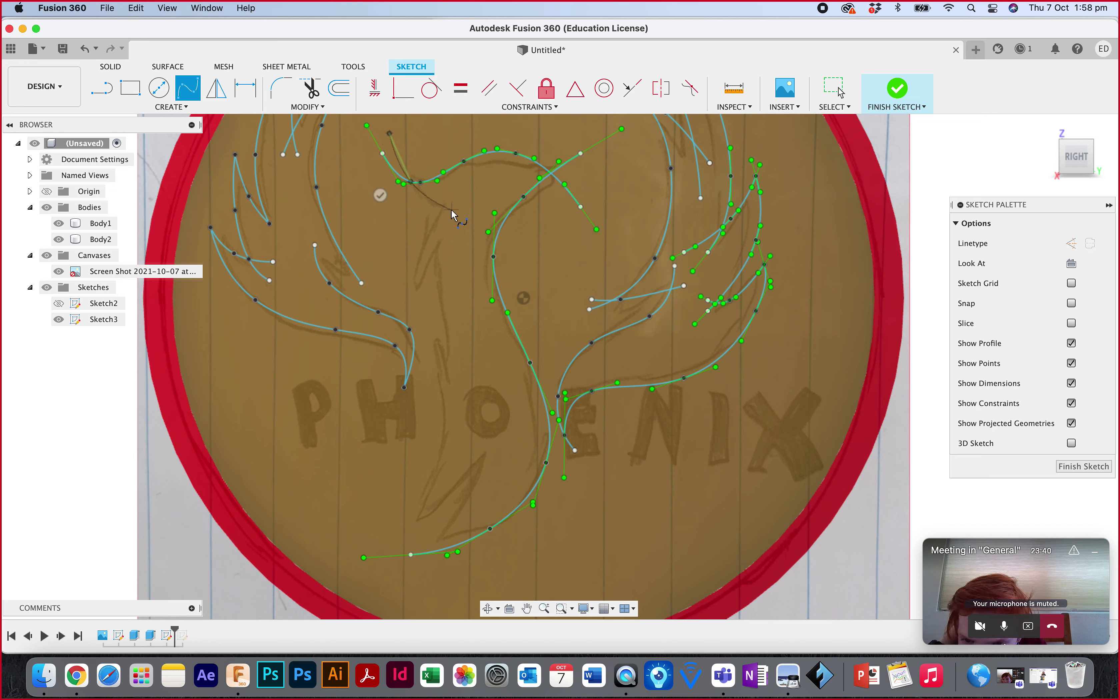
click(453, 211)
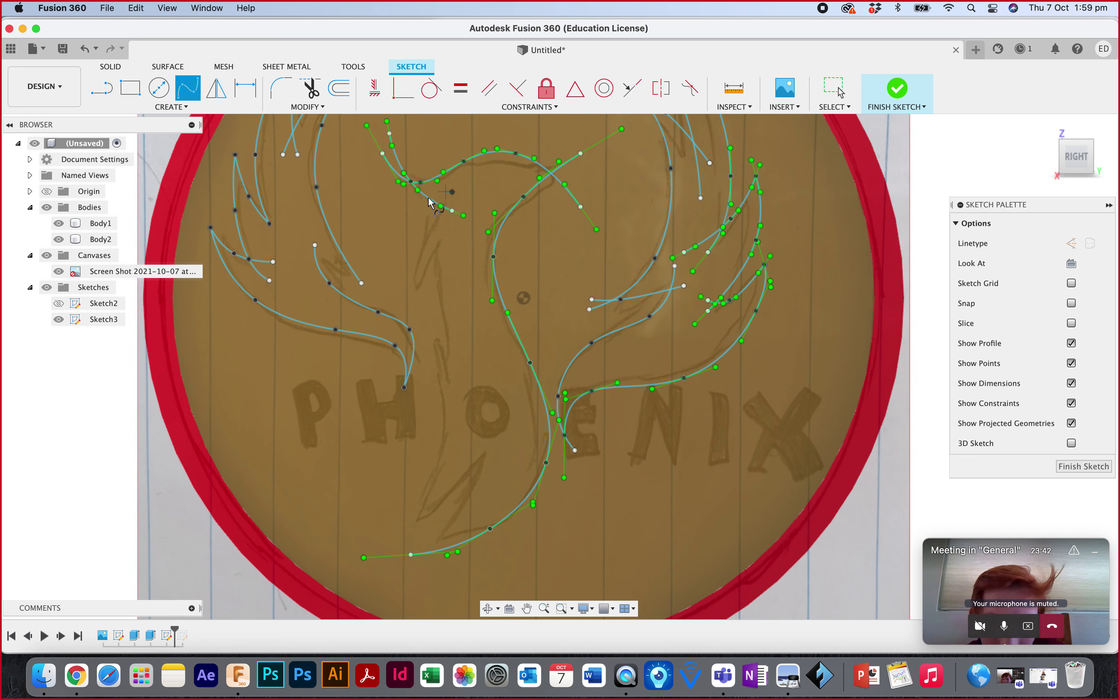
click(419, 220)
click(411, 291)
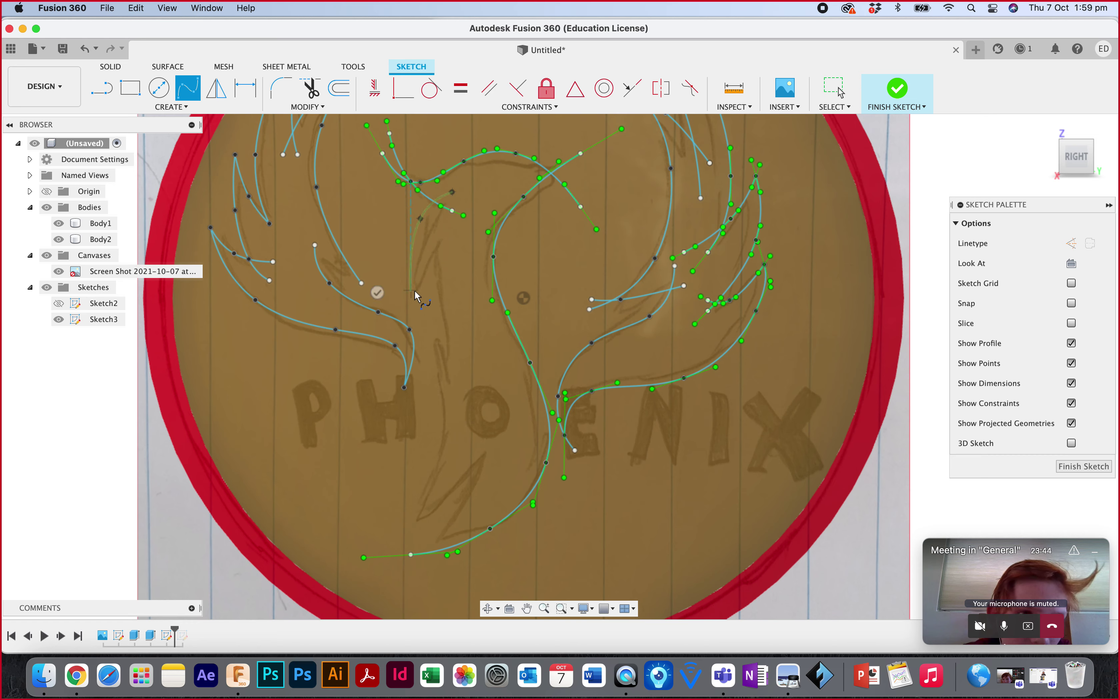
key(Return)
Trace the inner edge of the neck feather with a three-point spline, from its lower tip across the neck.
click(411, 290)
click(433, 256)
click(471, 250)
click(469, 282)
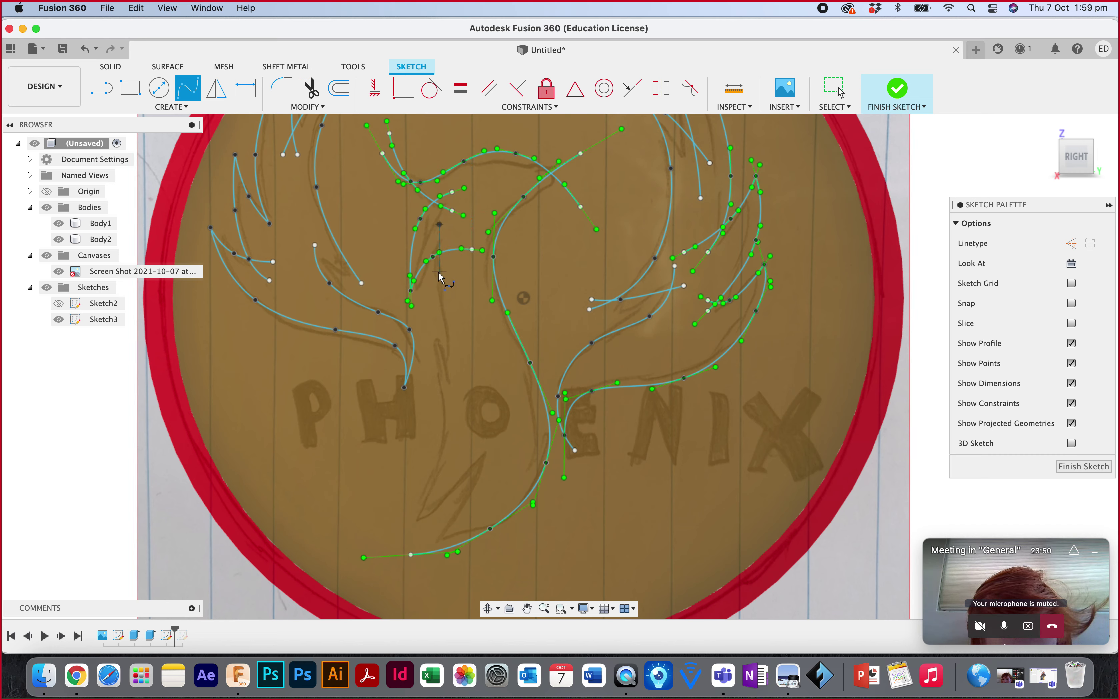
Trace the back of the phoenix's neck with a four-point spline, from above the neck feather down to the O of PHOENIX.
click(461, 365)
click(461, 406)
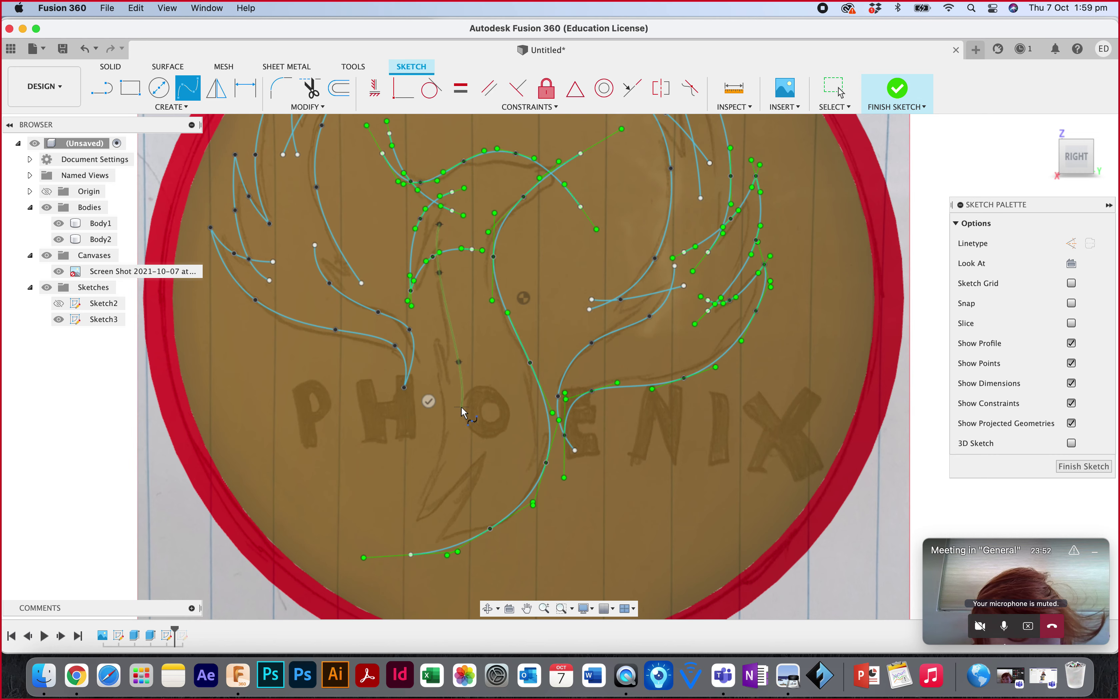
key(Return)
Trace the phoenix's lower back with a four-point spline, from the left wing's base down past the upper tail tip.
click(418, 332)
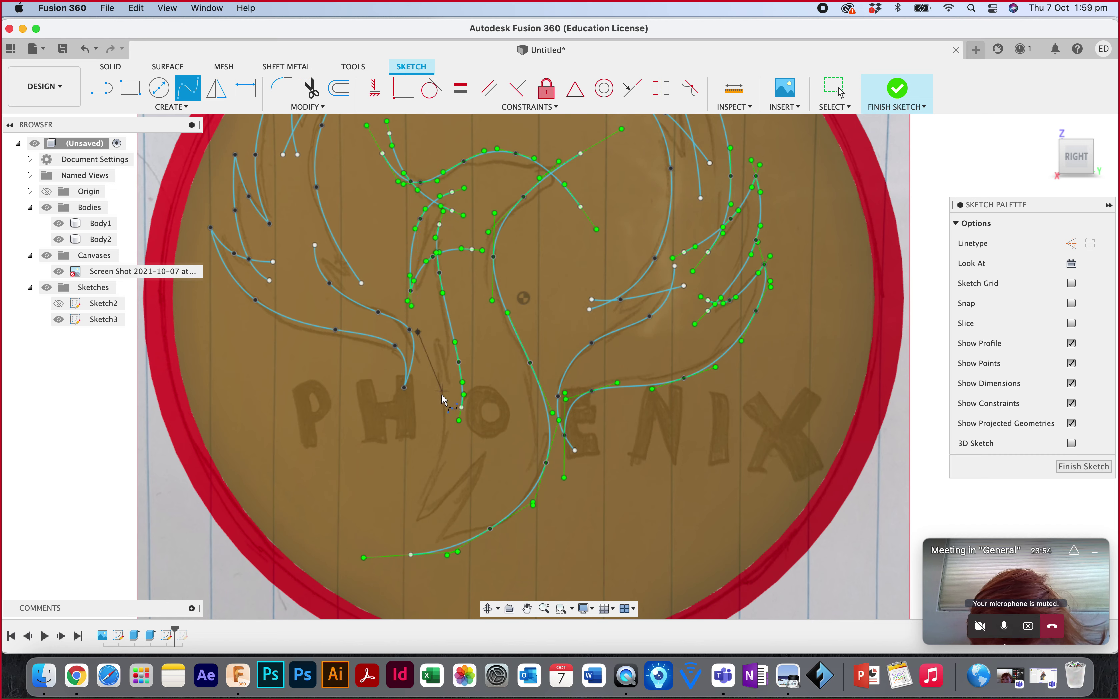
click(442, 407)
click(422, 510)
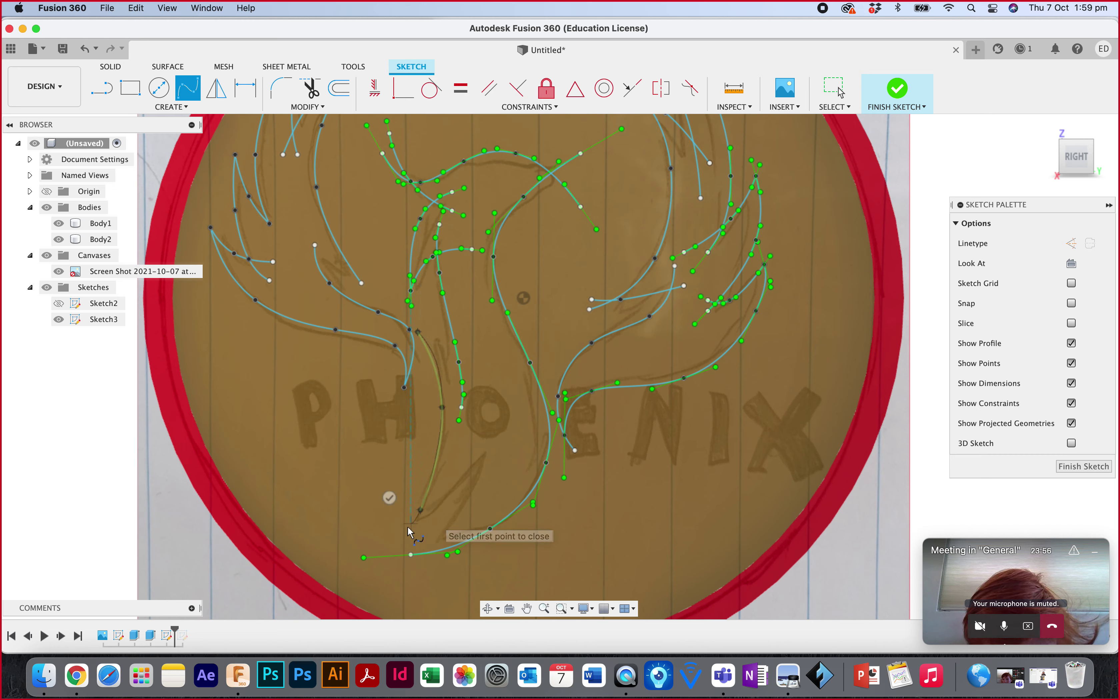
click(388, 527)
click(391, 500)
Draw a three-point spline along the lower edge of the upper tail feather, from inside the body out past its tip.
click(501, 438)
click(455, 497)
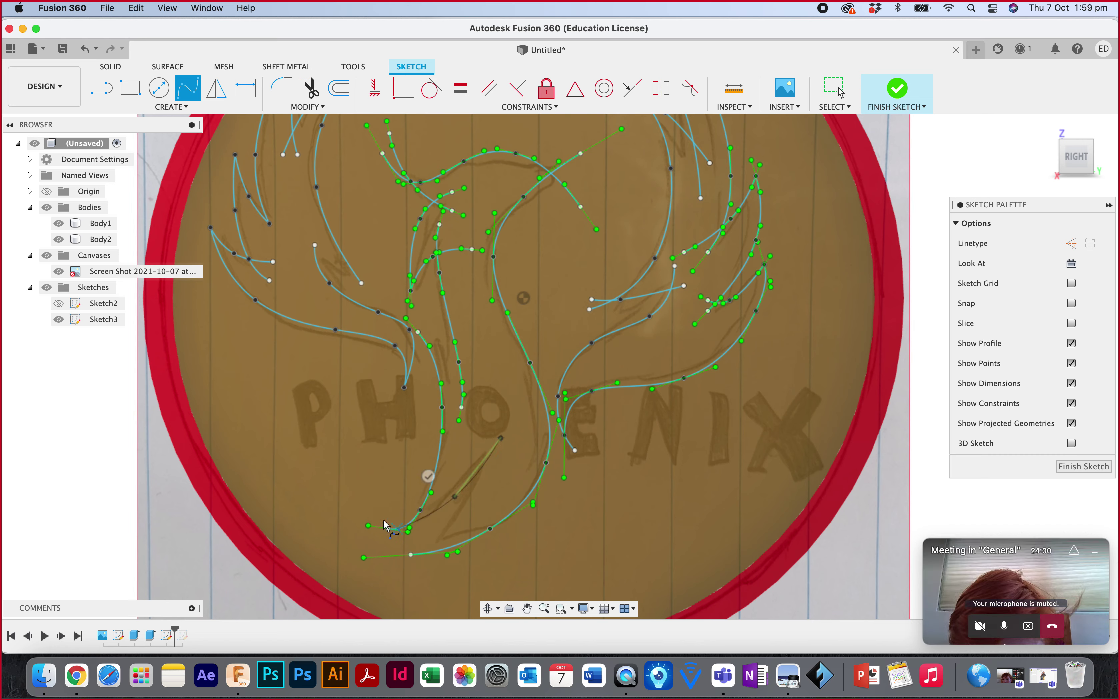
click(368, 511)
click(375, 474)
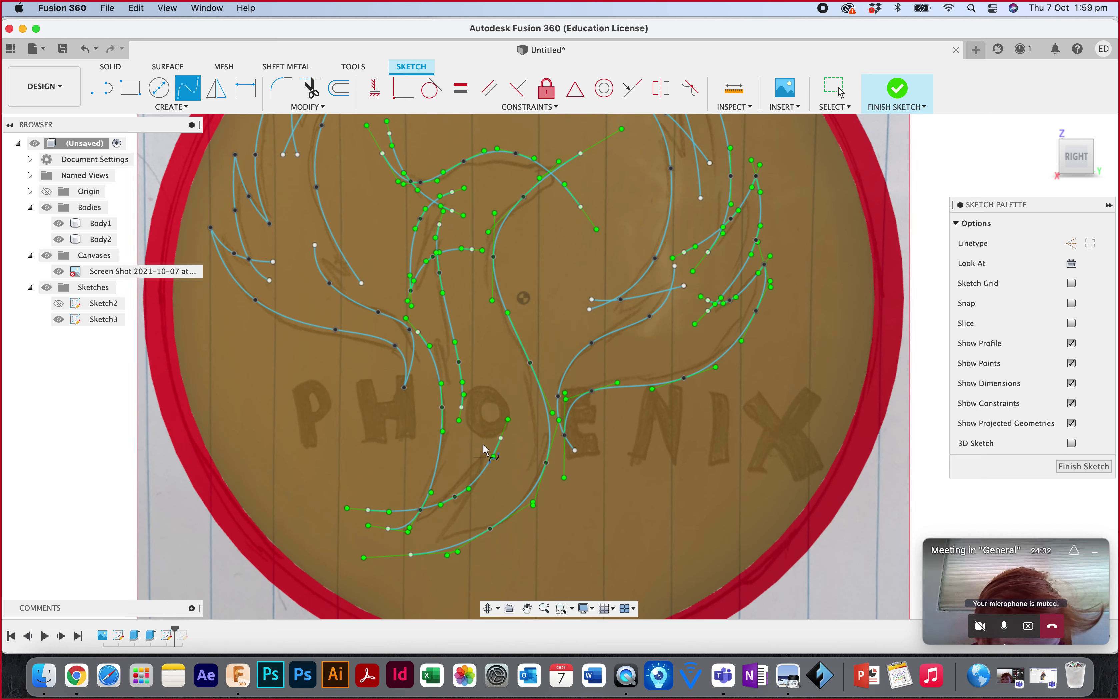
Draw a spline along the upper edge of the lower tail feather, from inside the body down past its tip.
click(484, 430)
click(425, 571)
click(399, 545)
Draw a spline from the top of the lower back curve diagonally into the body, crossing the back-of-neck spline to close the outline.
scroll(458, 298, up, 2)
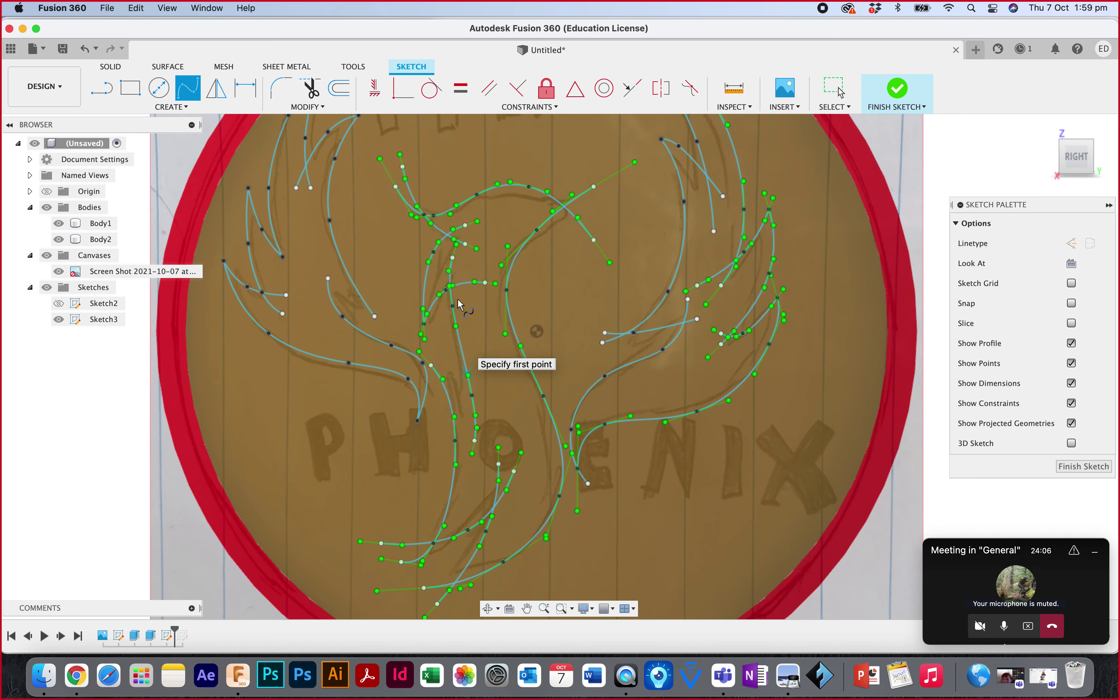
click(431, 365)
click(455, 381)
click(500, 434)
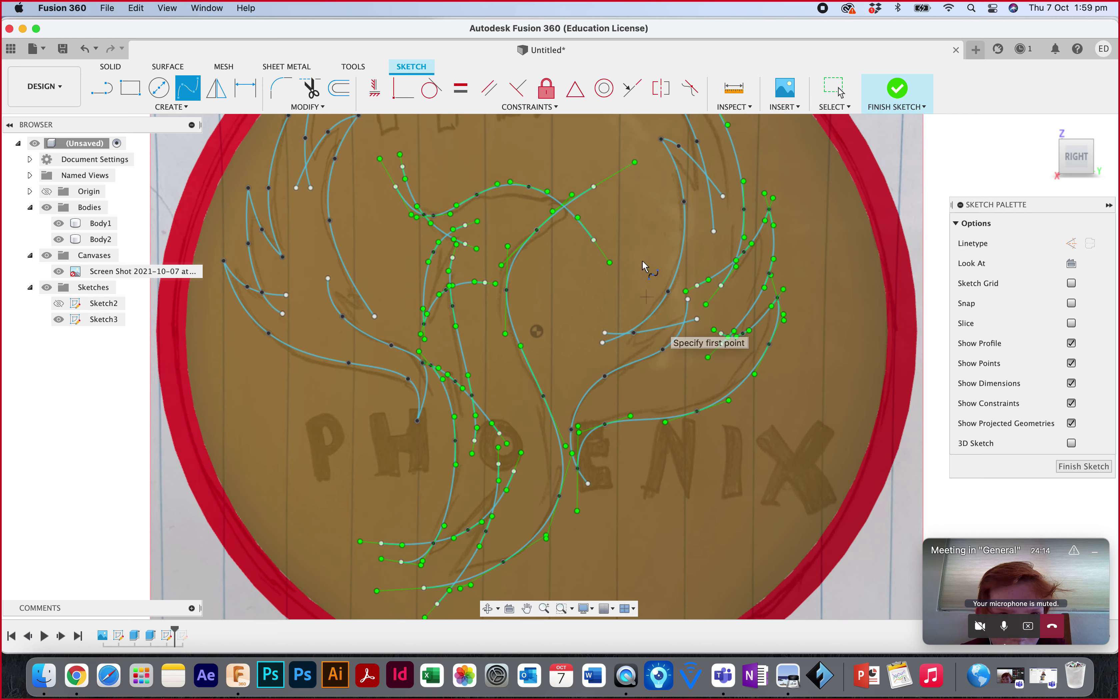
Reshape the throat spline by lowering its upper end point beside the beak so it crosses the head spline at the beak tip.
key(Escape)
drag(597, 187, 532, 231)
drag(600, 227, 596, 240)
key(Escape)
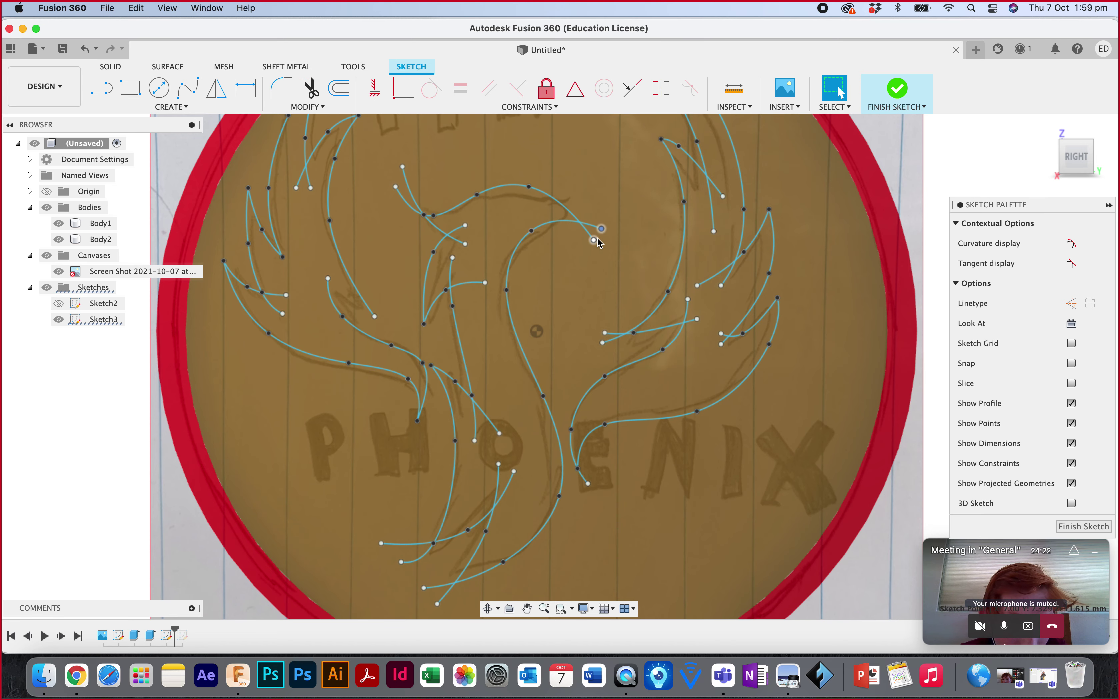
Adjust the head spline's fit points at the crown and crest to refine the head outline, and finish the sketch.
drag(535, 191, 543, 189)
click(430, 219)
mouse_move(428, 218)
mouse_down()
mouse_move(414, 207)
mouse_move(436, 209)
mouse_up()
click(436, 211)
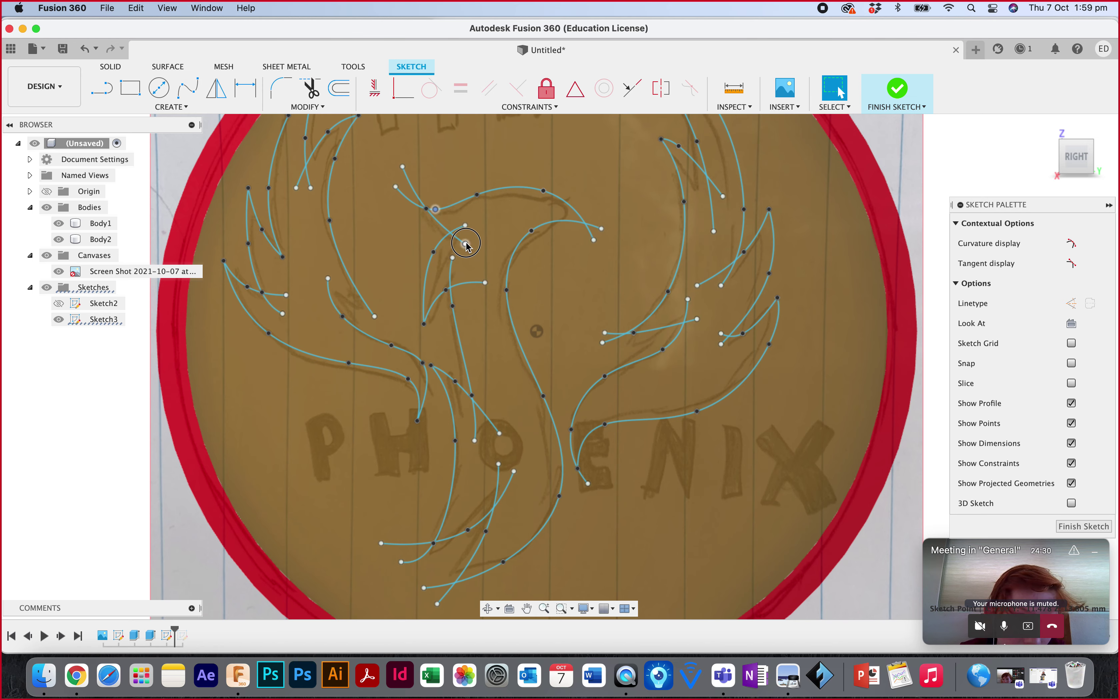
scroll(625, 408, down, 3)
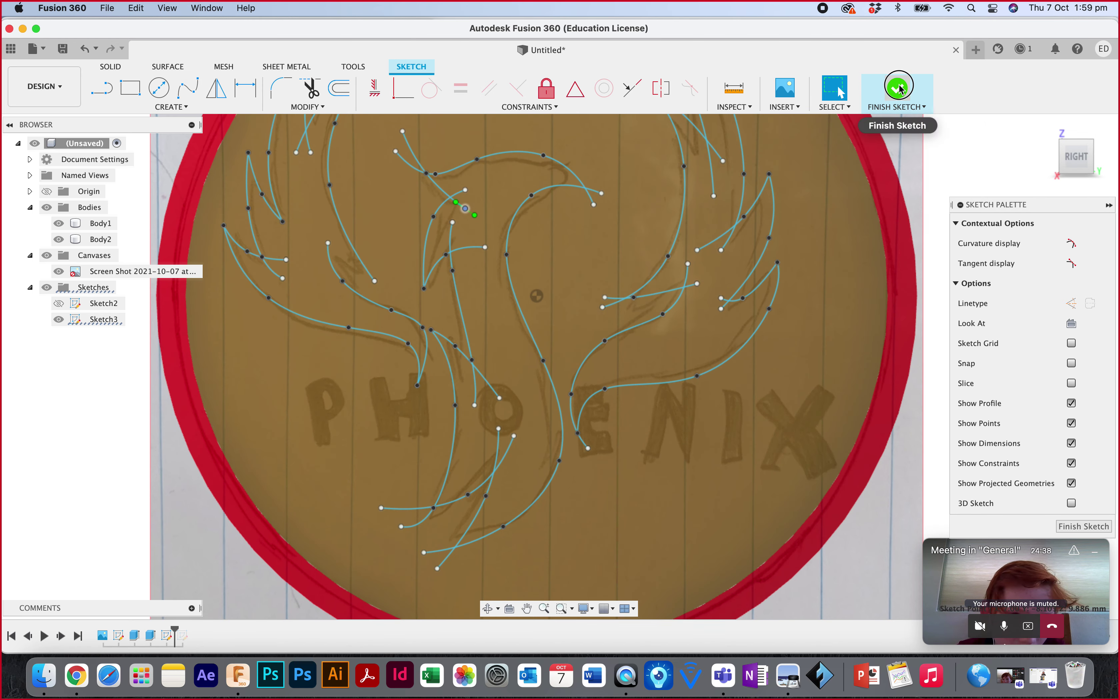
click(897, 89)
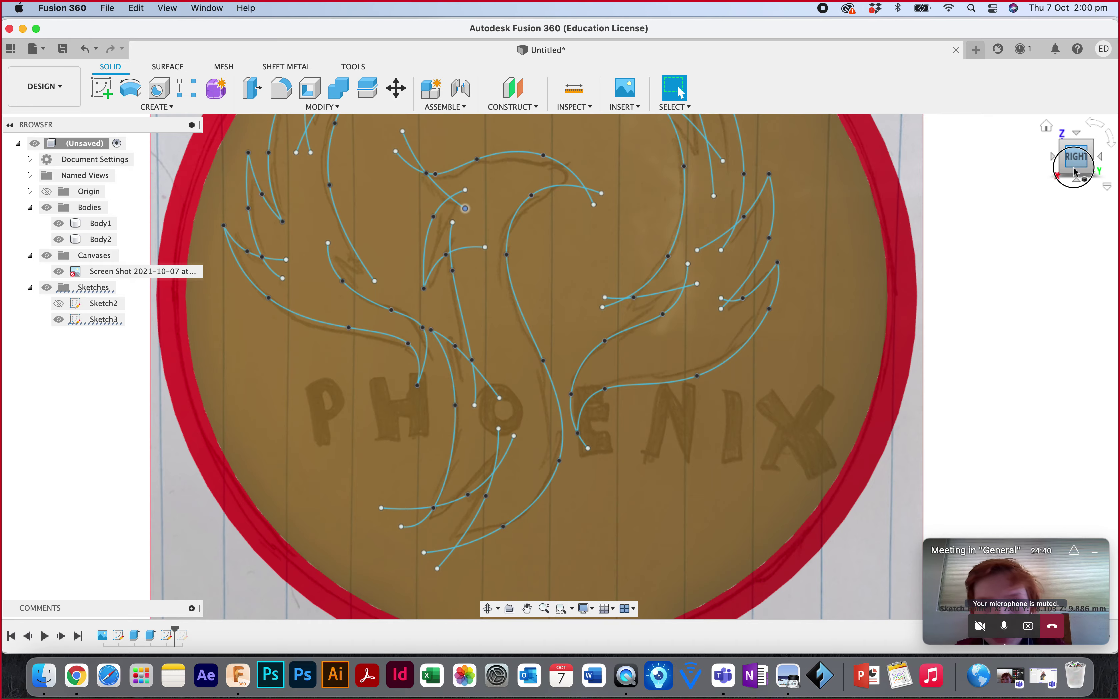
Select the right wing, body and surrounding disc profiles in turn to check which traced outlines form closed regions.
mouse_move(1076, 163)
shift+middle_down()
mouse_move(1018, 125)
mouse_move(1095, 127)
shift+middle_up()
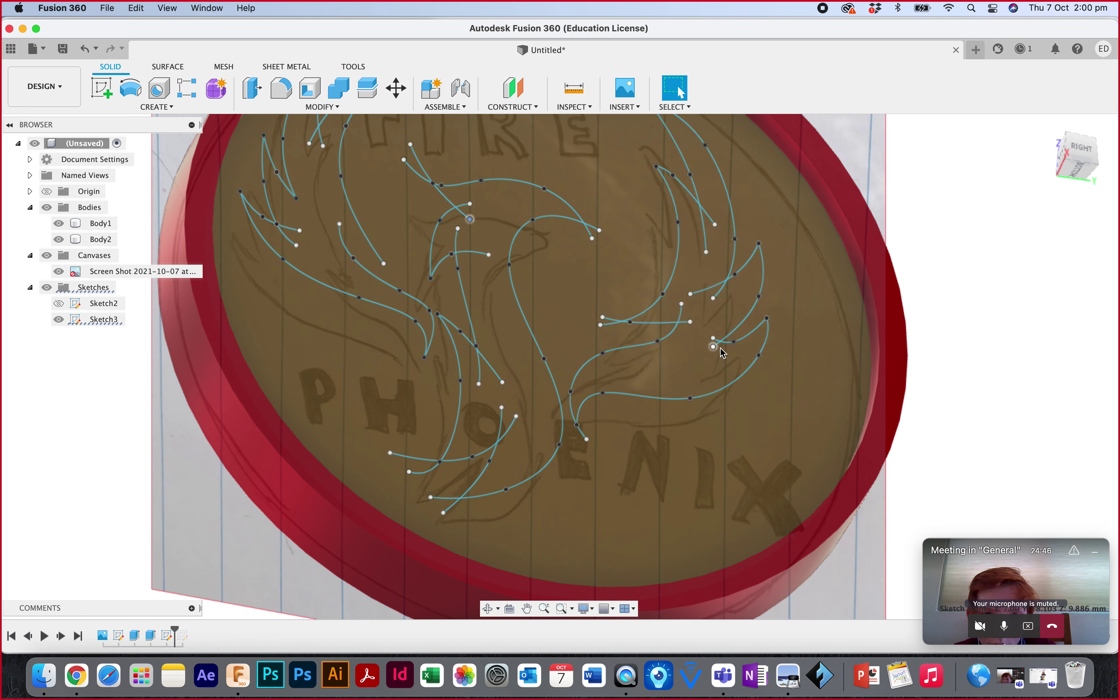
click(721, 317)
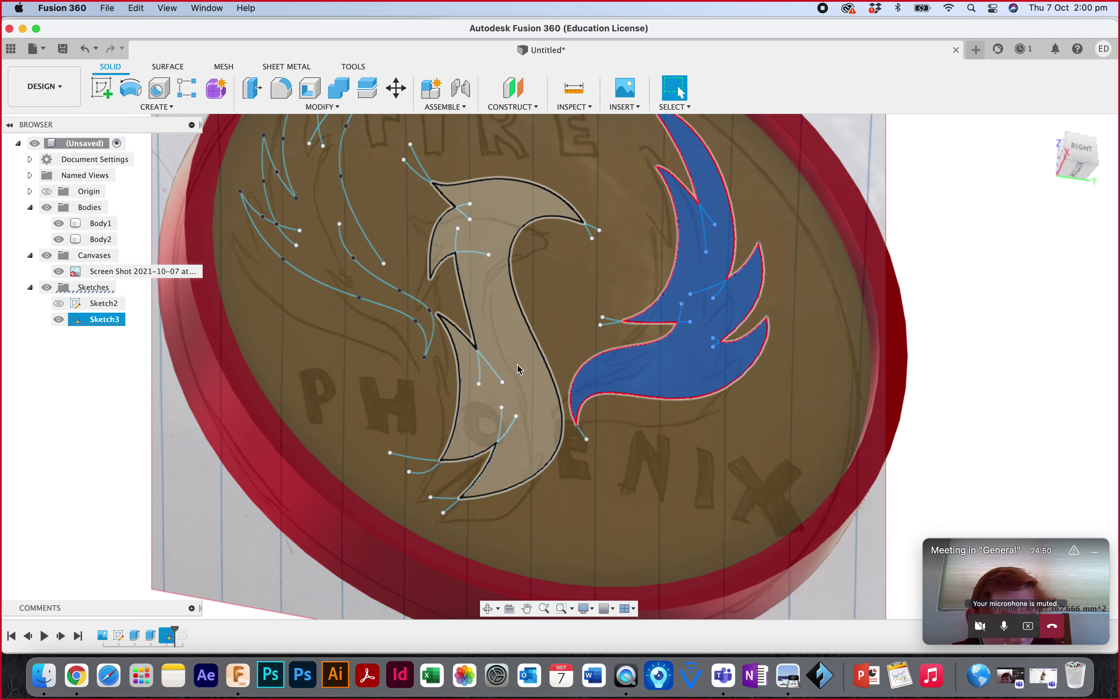
shift+click(519, 369)
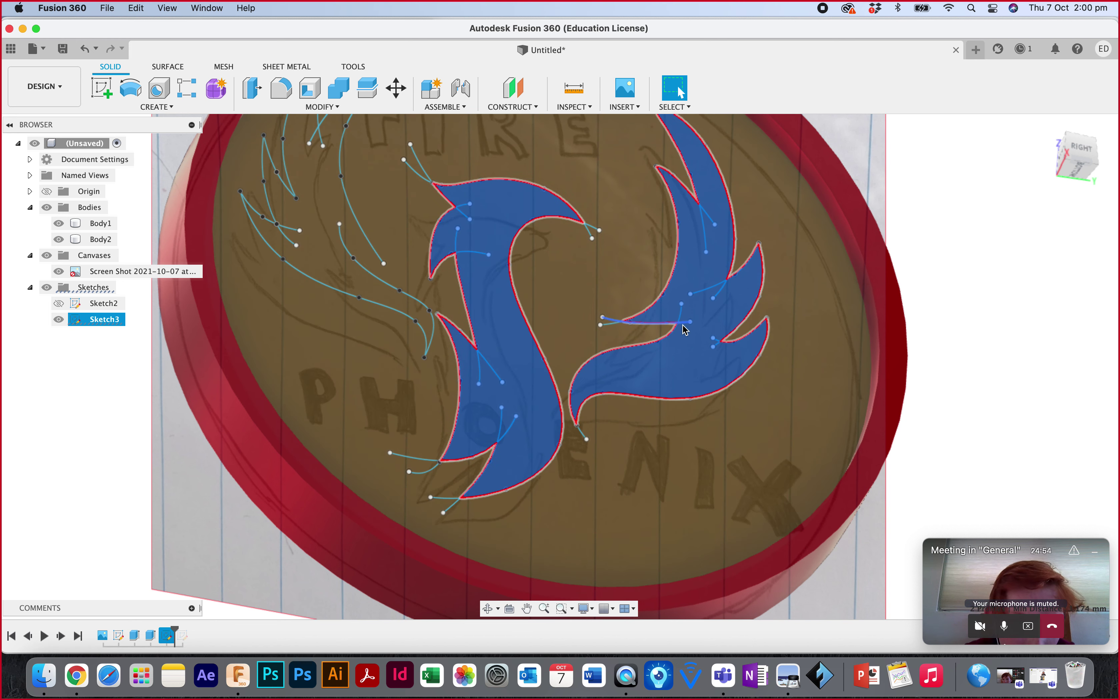
click(500, 370)
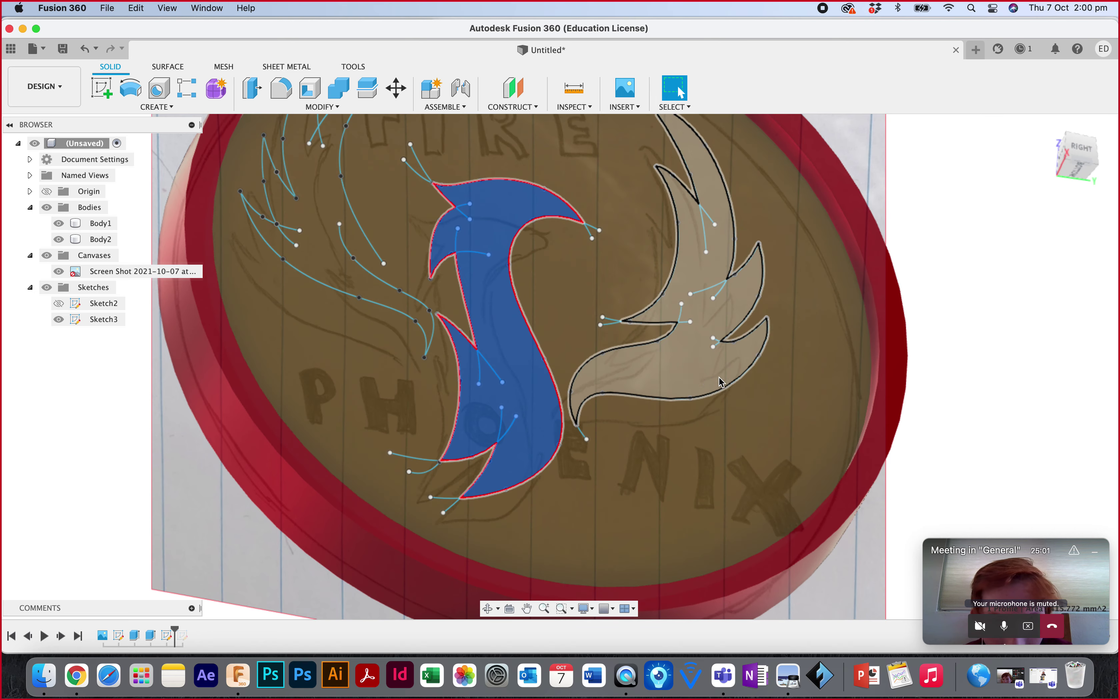
click(706, 380)
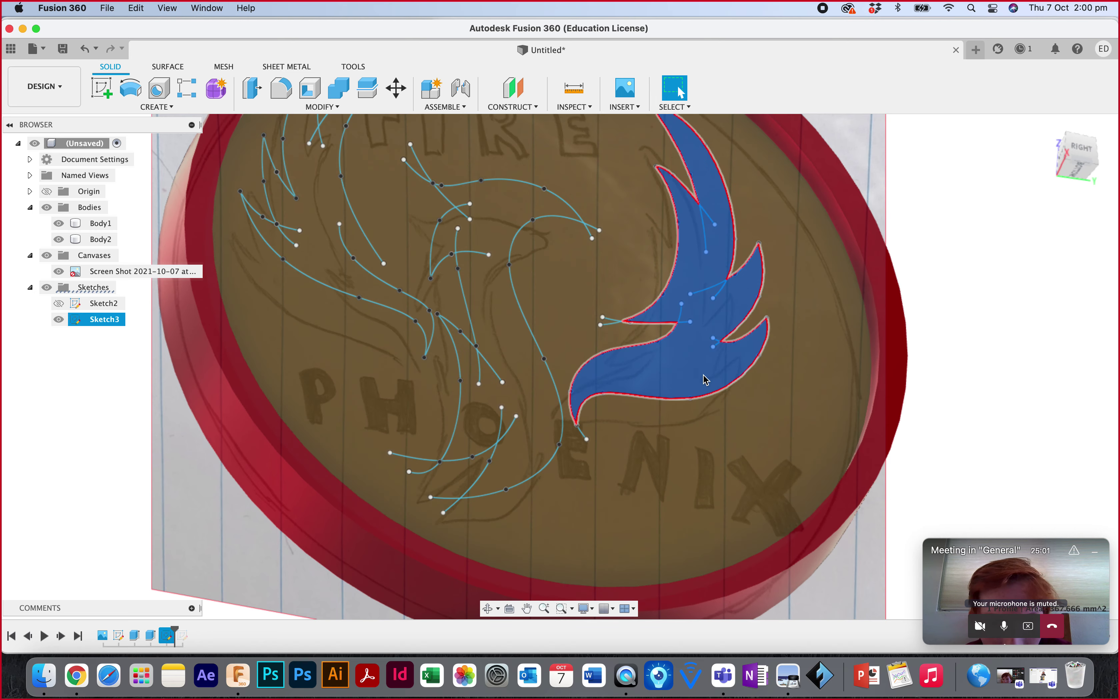
click(975, 408)
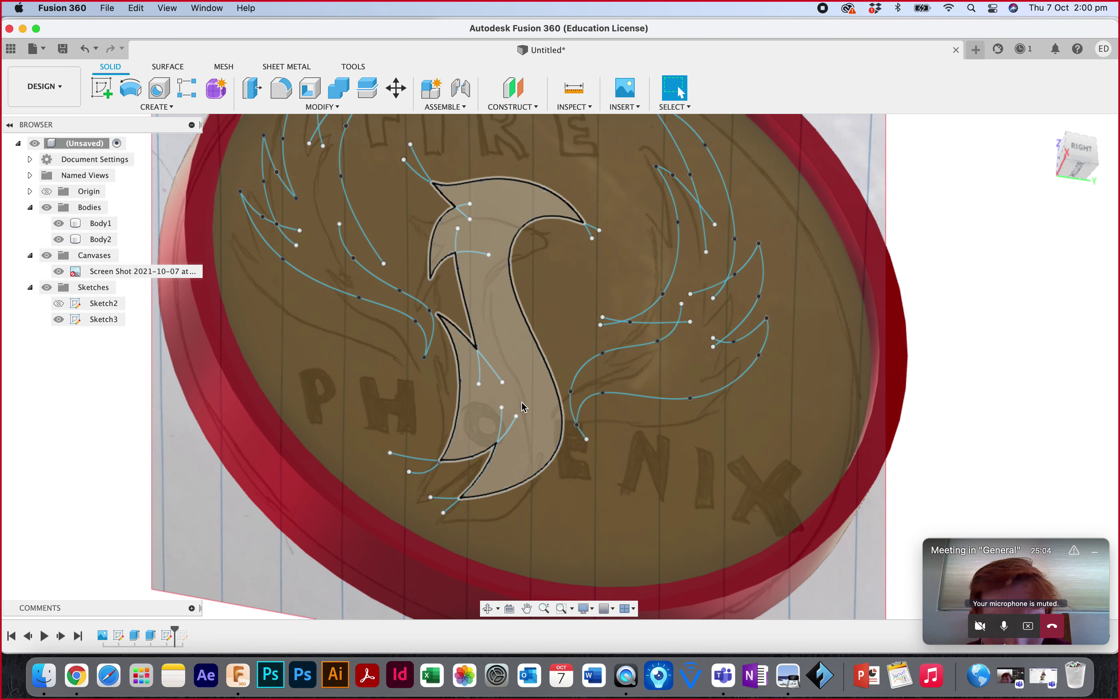
click(523, 408)
click(1094, 301)
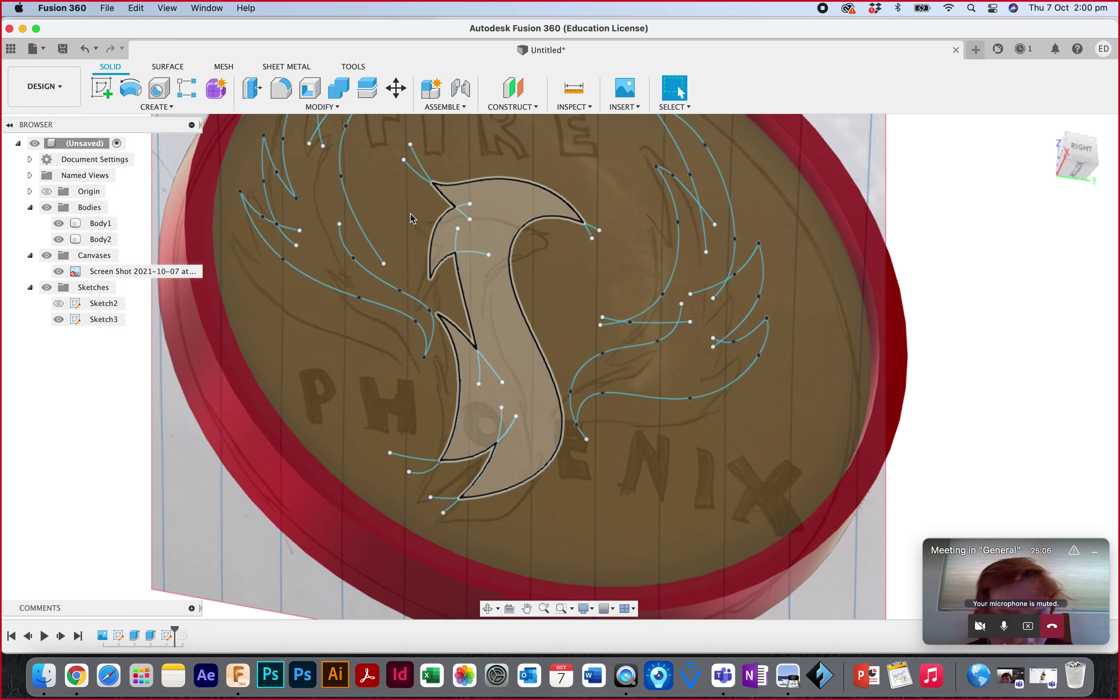
click(310, 217)
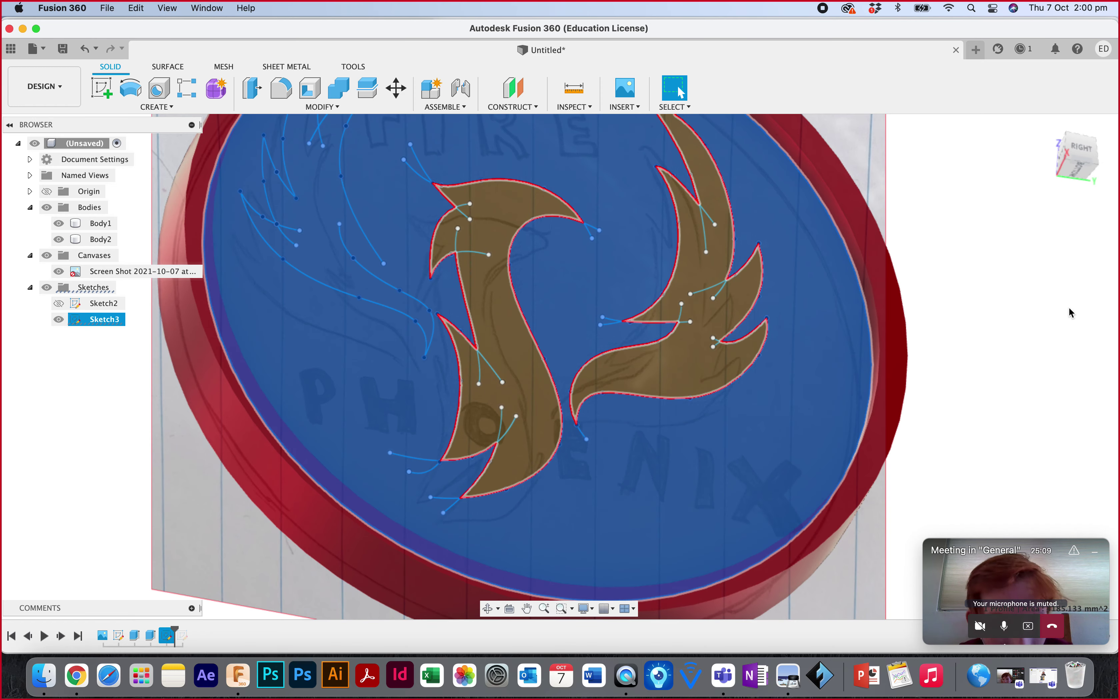
Create a sketch on the disc face, draw a spline across the gap in the left wing's inner outline, and finish the sketch.
click(1075, 199)
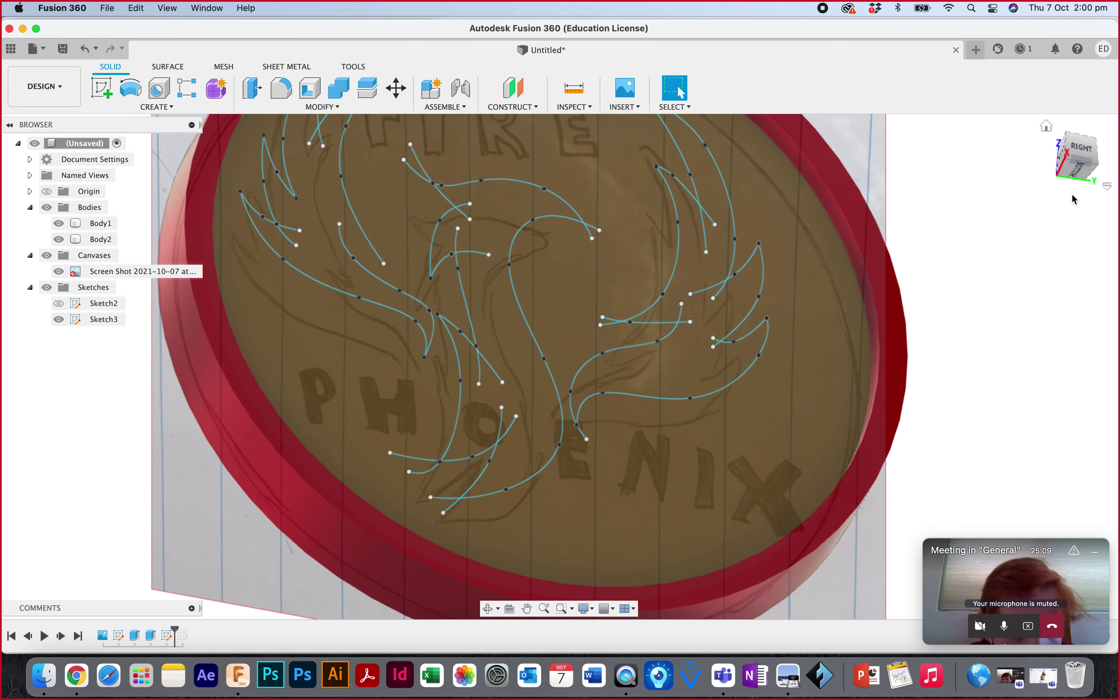
click(1084, 147)
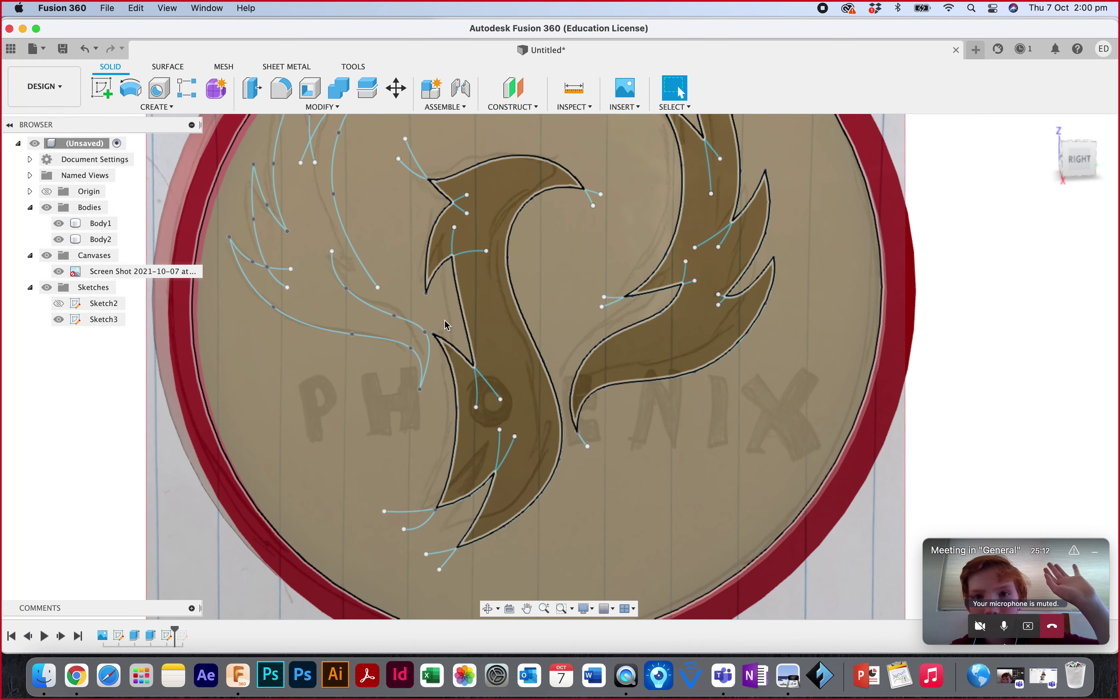
middle_drag(517, 287, 555, 286)
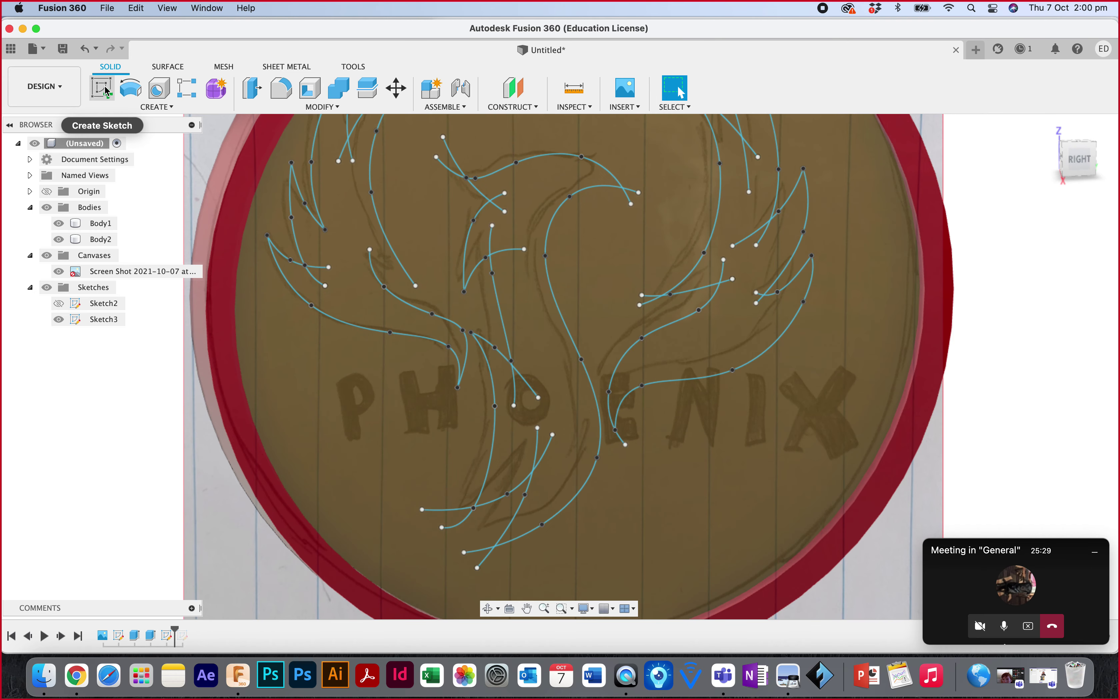
click(102, 88)
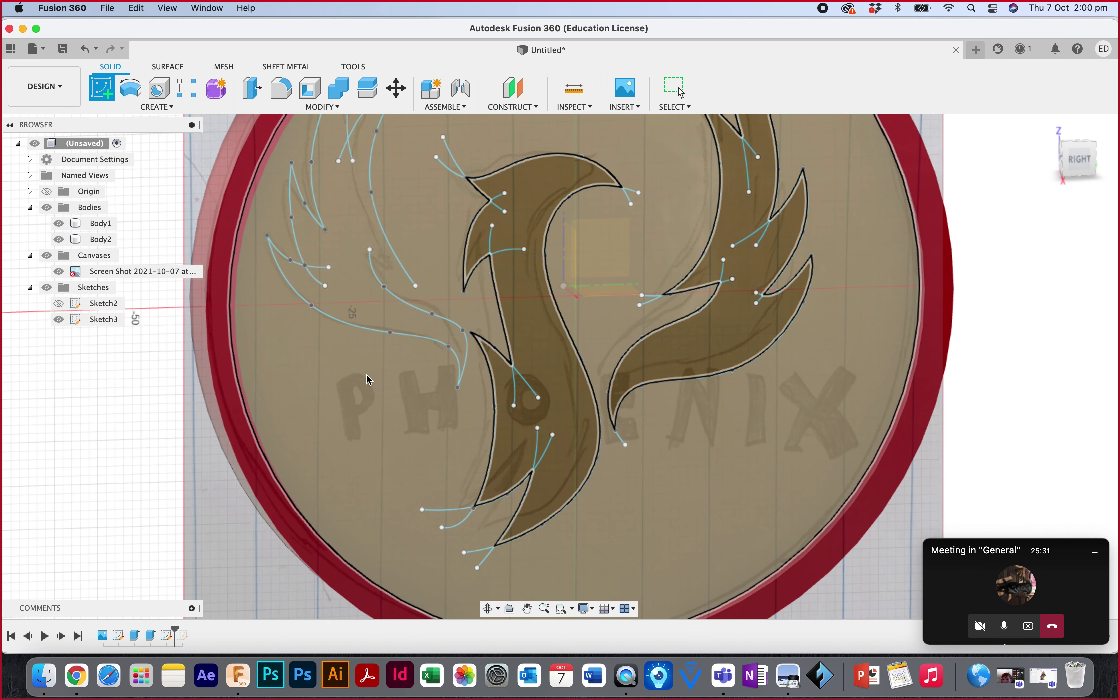
click(369, 376)
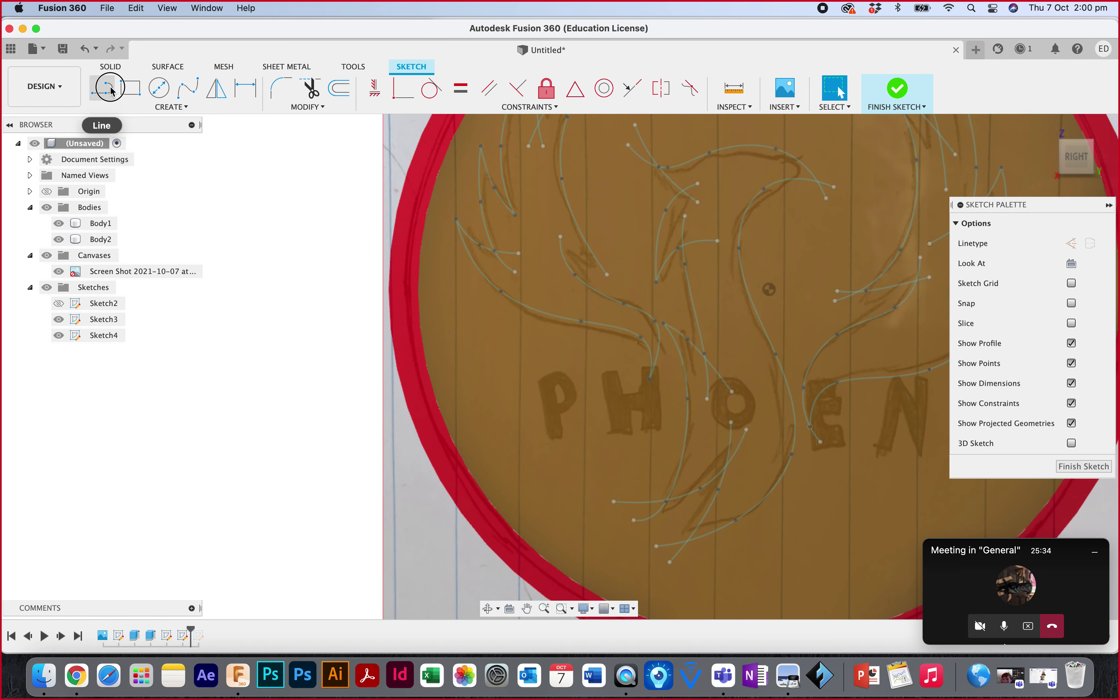
click(187, 87)
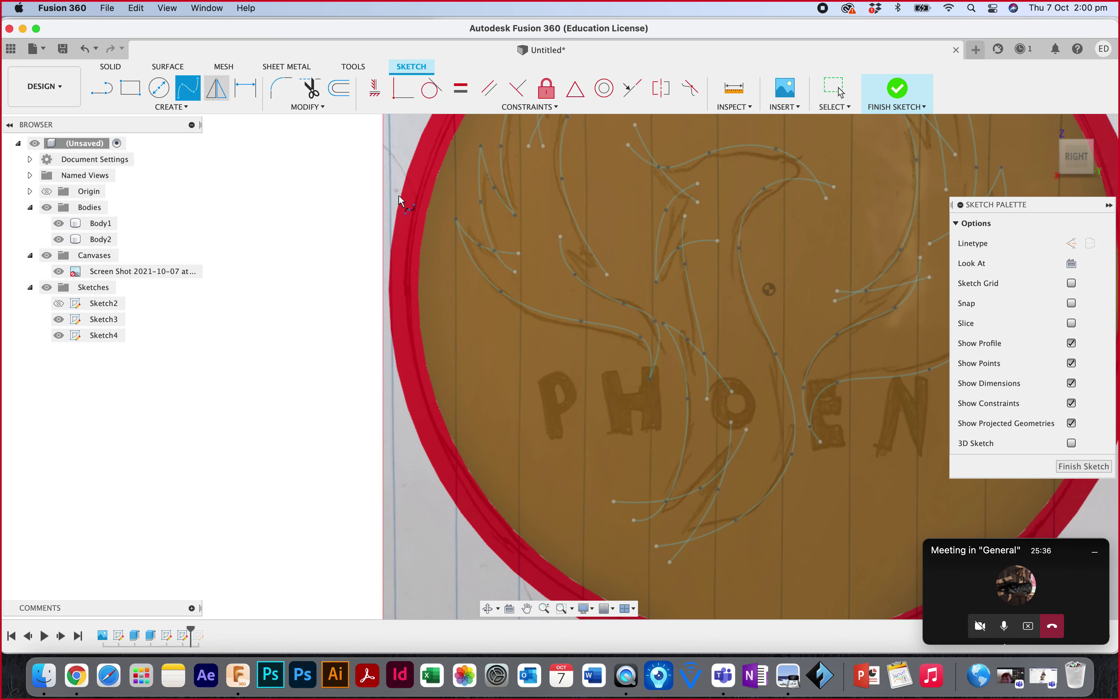
double_click(631, 258)
click(898, 88)
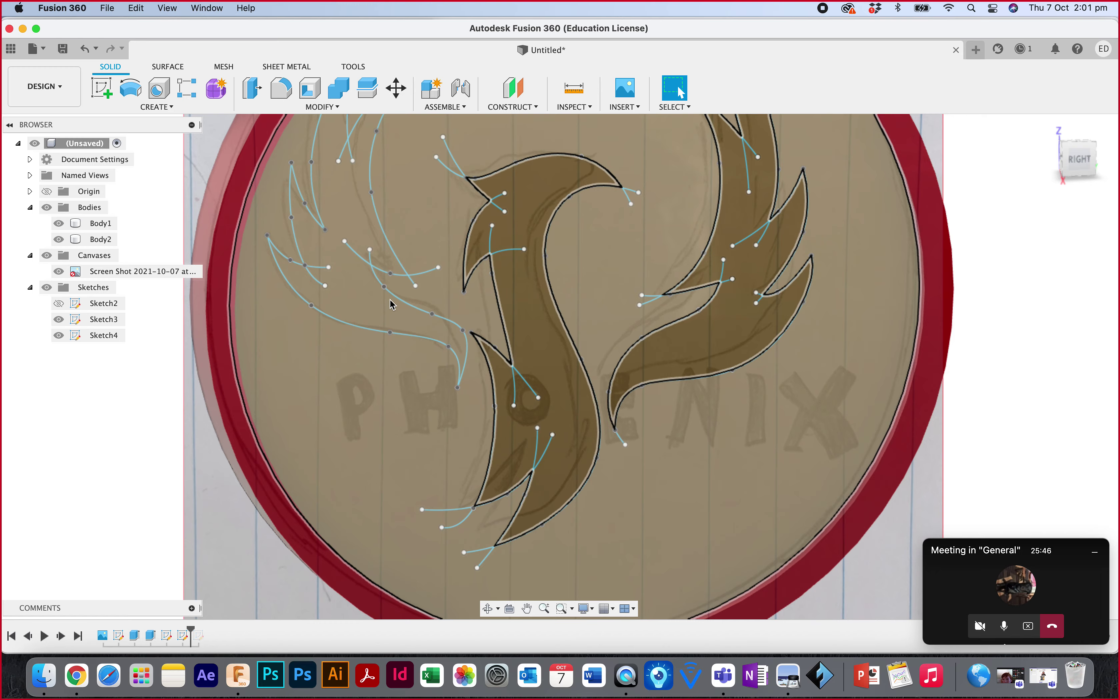
Toggle the visibility of Sketch3 and Sketch4 to compare their splines, leaving Sketch4 hidden and Sketch3 shown.
scroll(337, 283, up, 2)
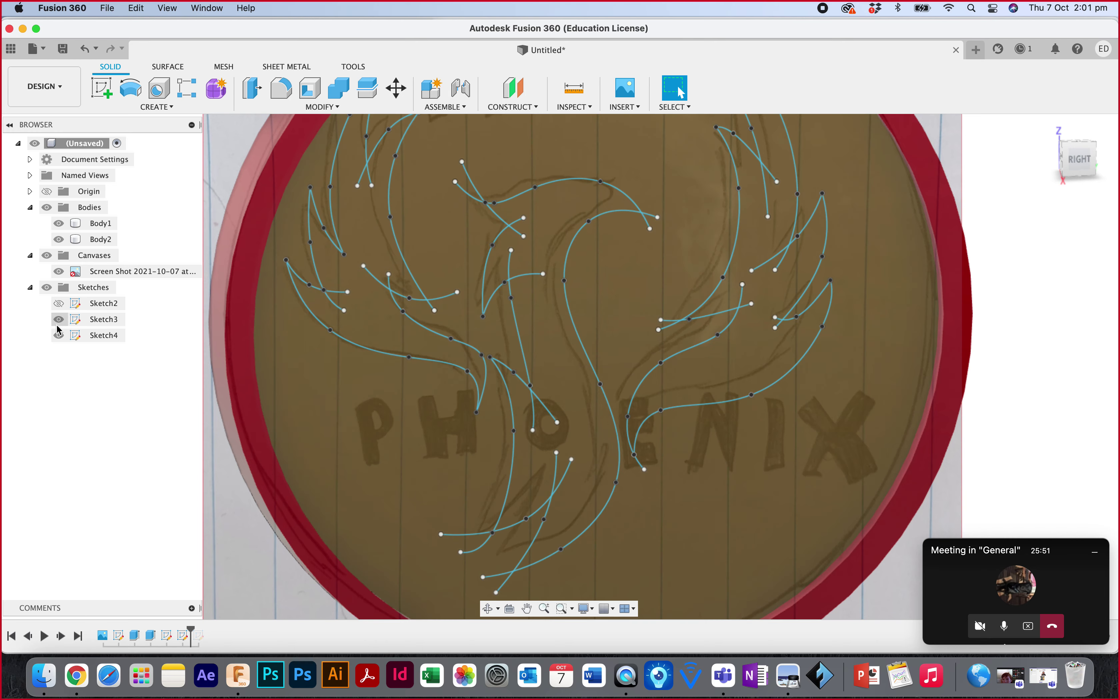
click(59, 323)
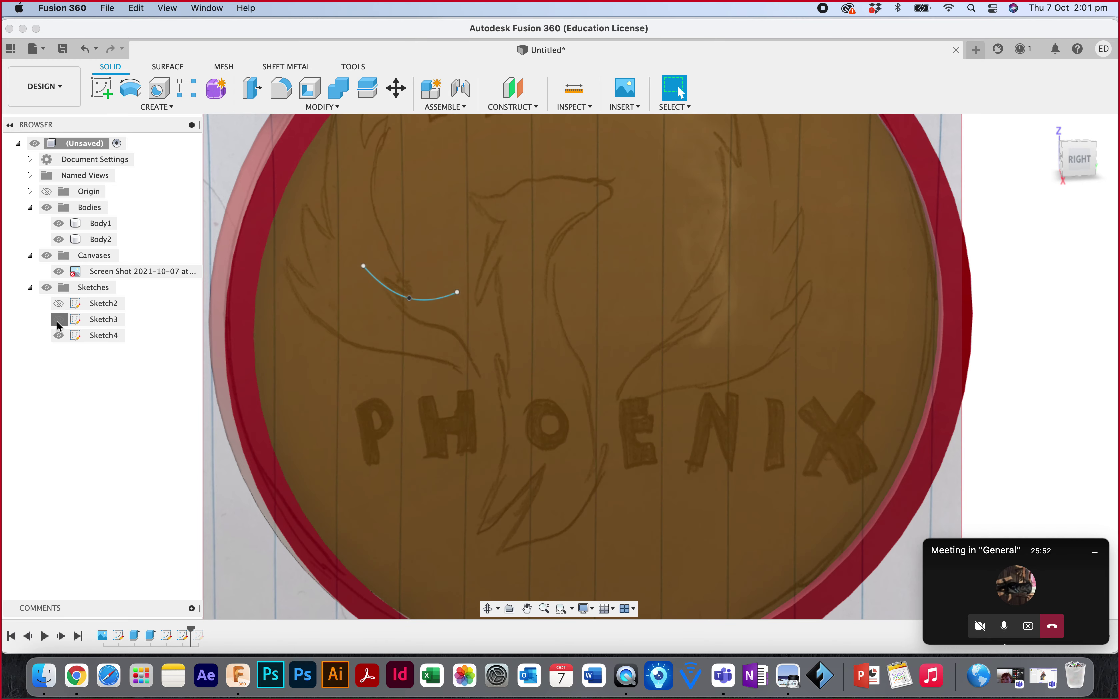
click(59, 322)
click(58, 324)
click(59, 336)
click(59, 320)
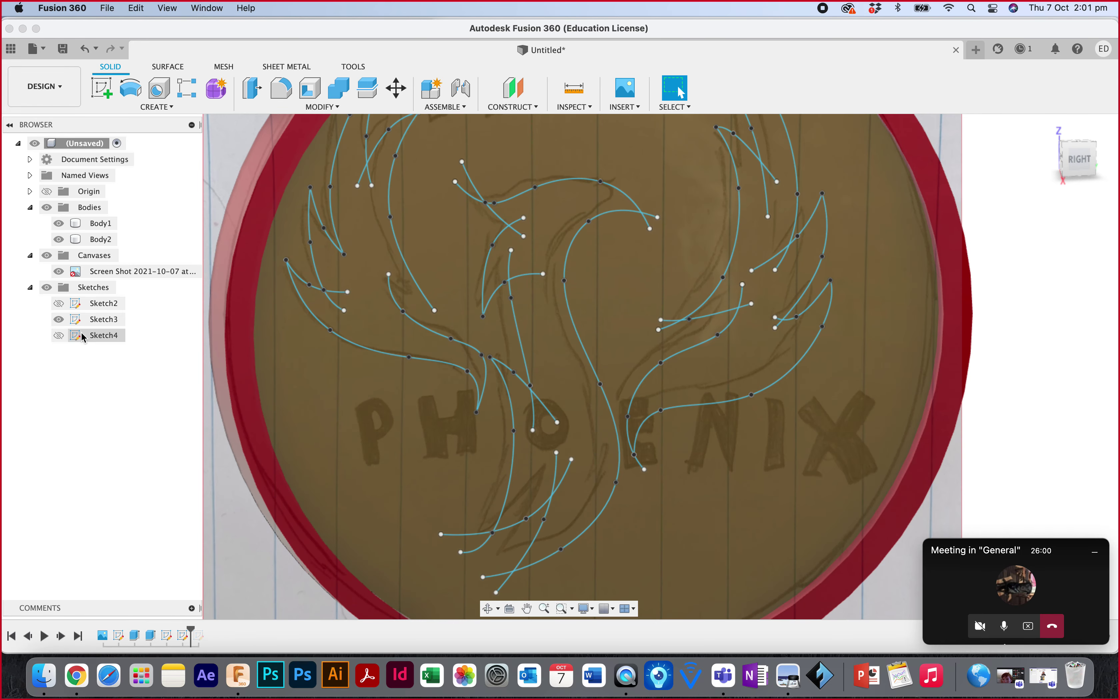
click(59, 335)
click(66, 321)
click(59, 335)
click(59, 336)
click(59, 335)
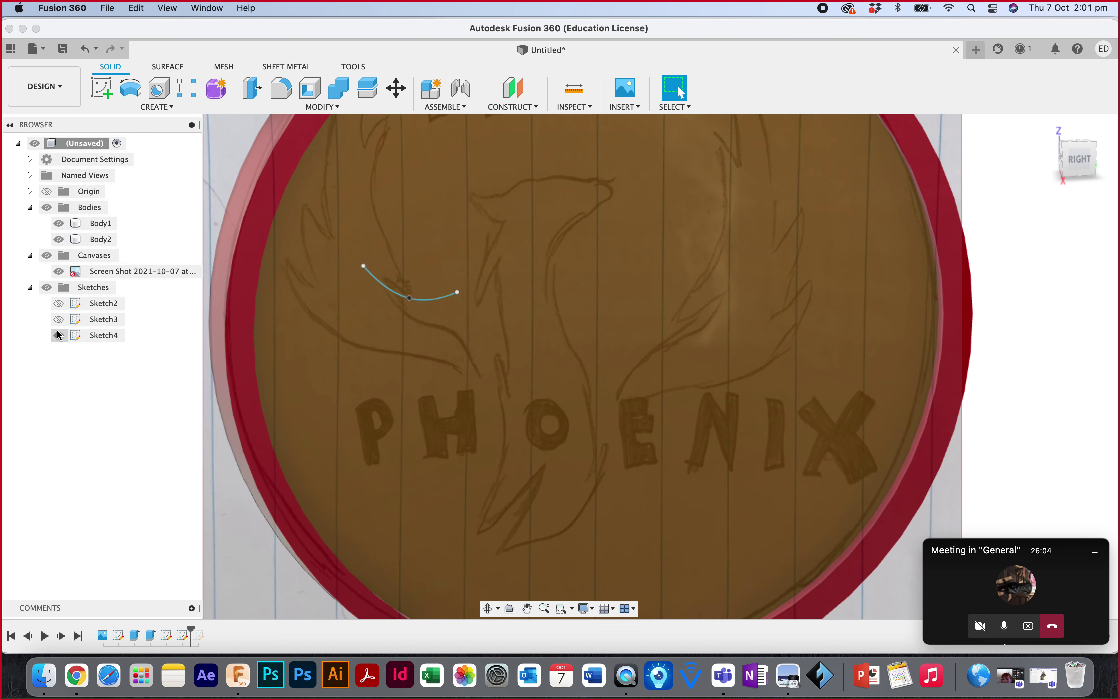
click(59, 319)
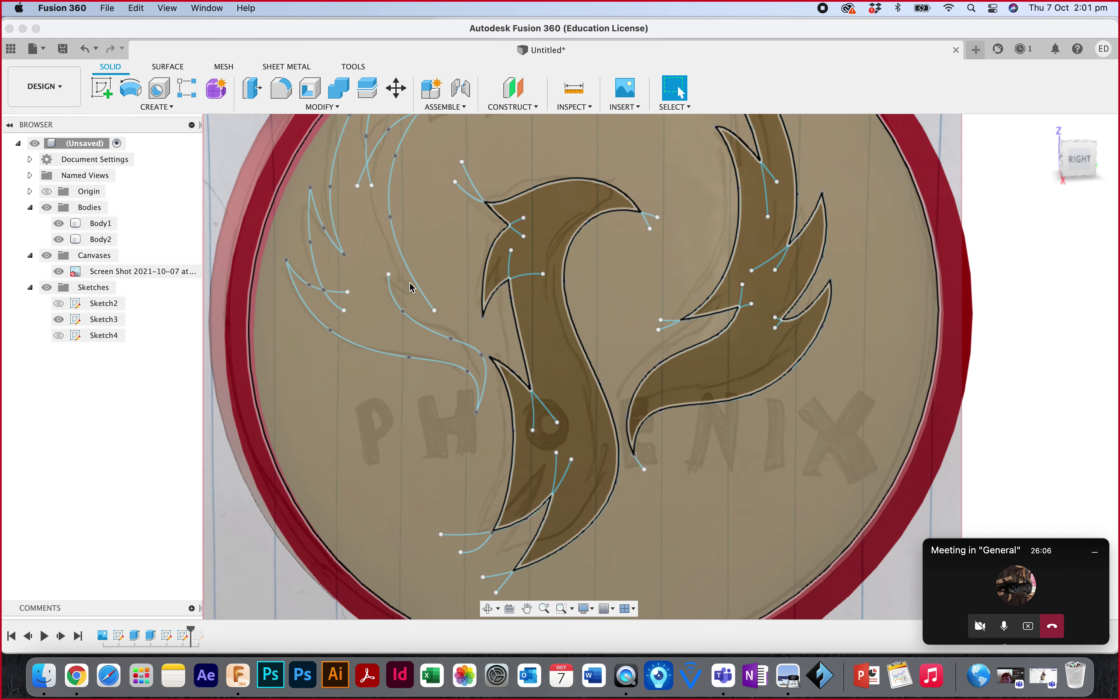
click(59, 335)
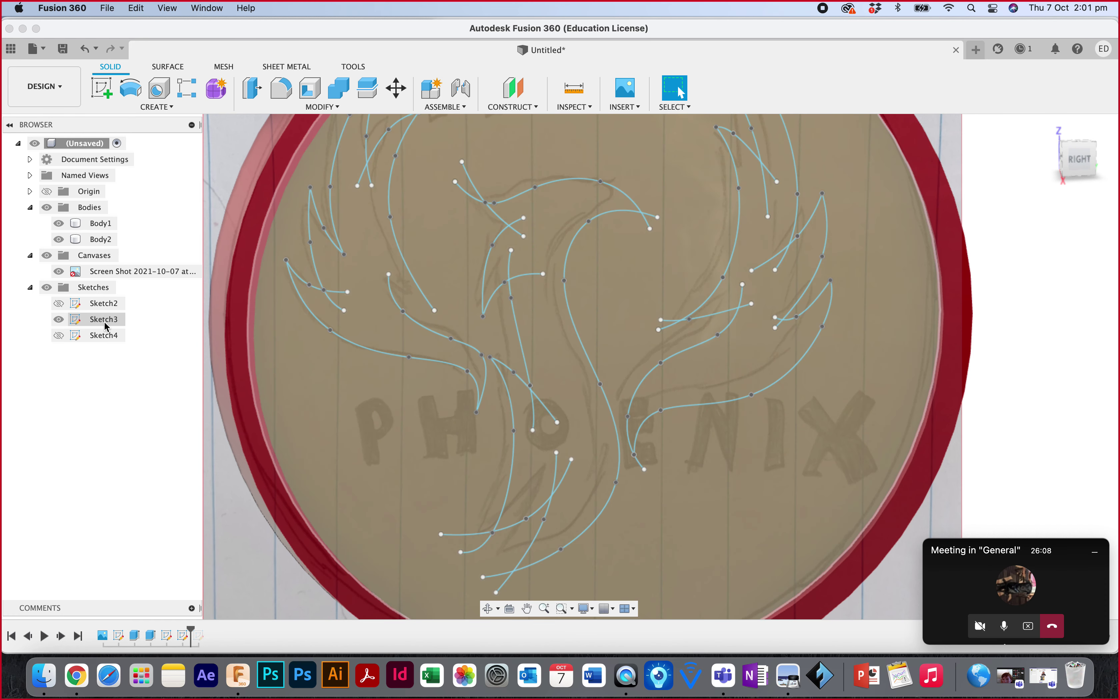
Edit Sketch3, draw a spline across the gap in the left wing's inner outline to close it, and finish the sketch.
right_click(105, 320)
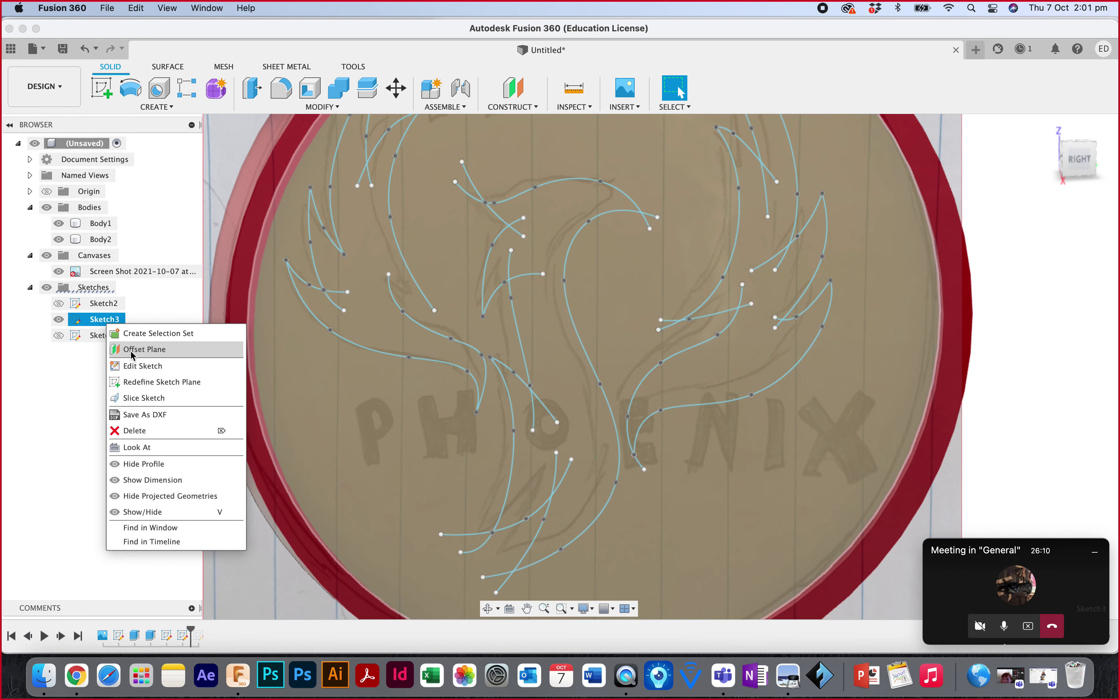
click(142, 366)
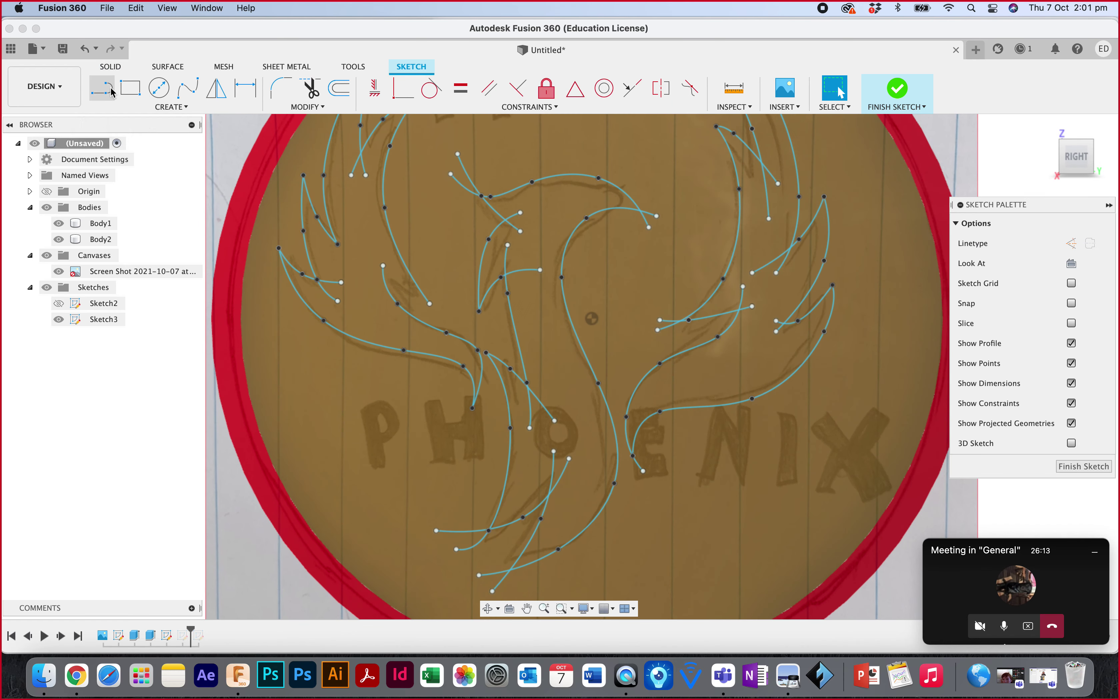
click(181, 94)
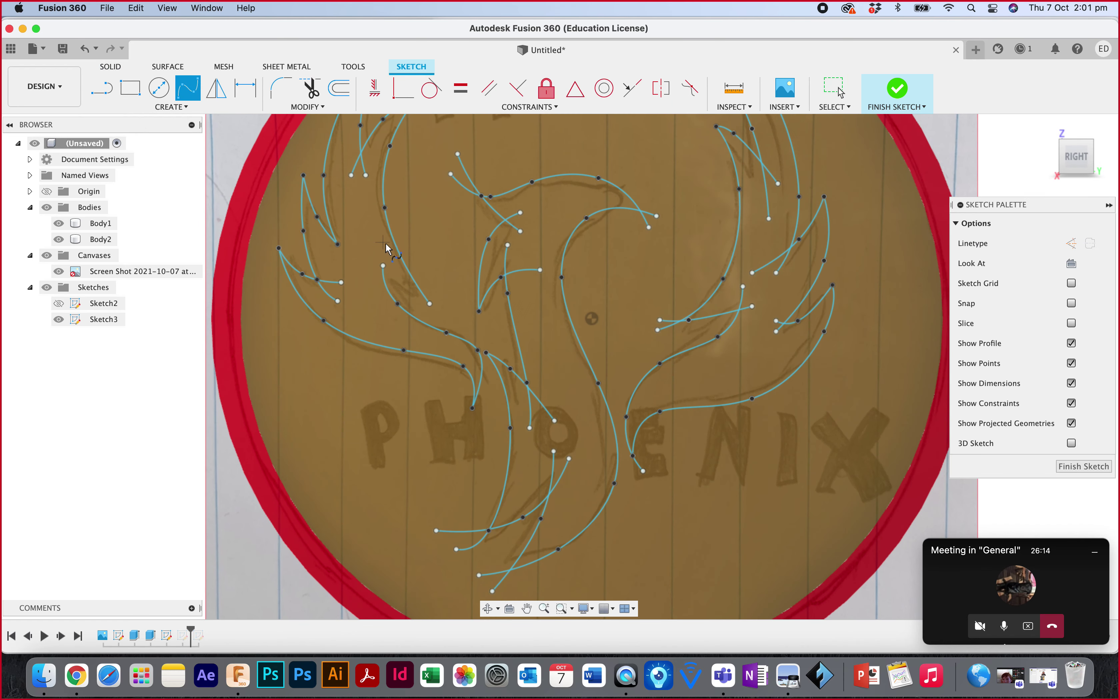
click(361, 253)
click(1079, 466)
Extrude the left wing, body and right wing profiles together 4 mm from the profile plane as new bodies.
click(1047, 126)
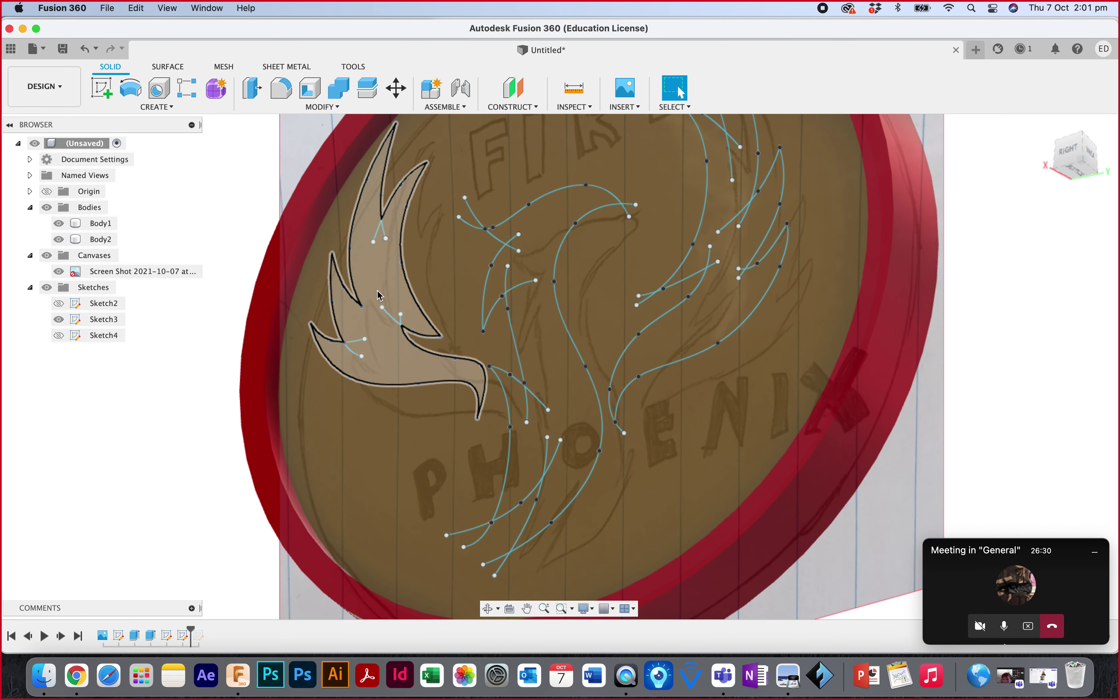
click(376, 293)
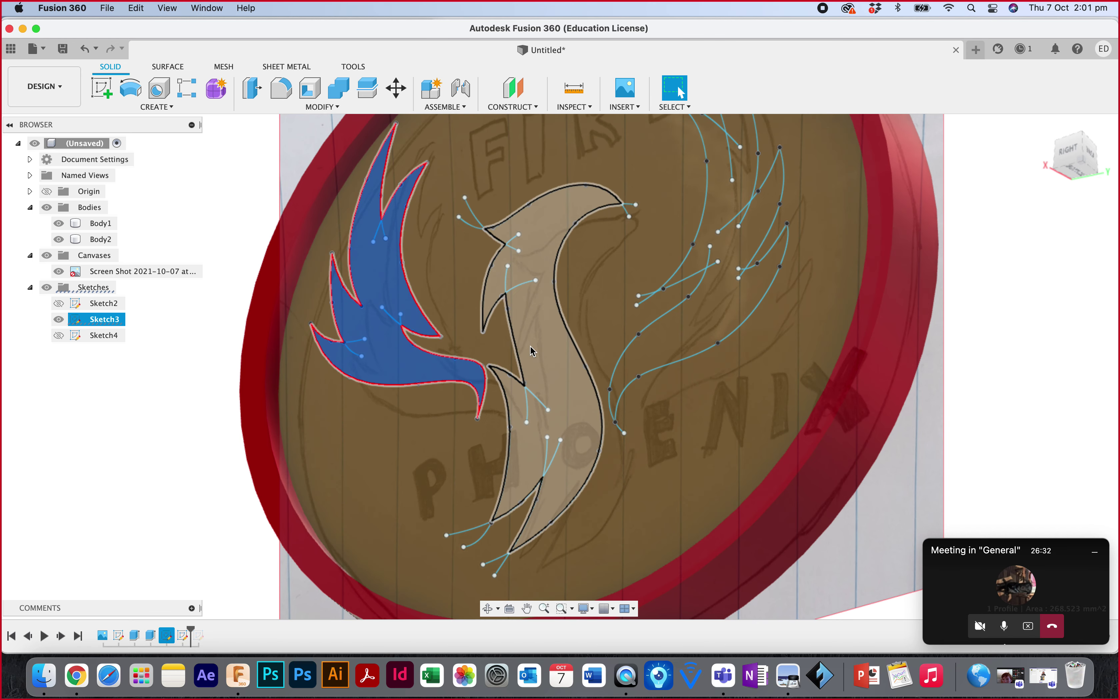
click(532, 350)
click(702, 345)
scroll(1023, 277, down, 3)
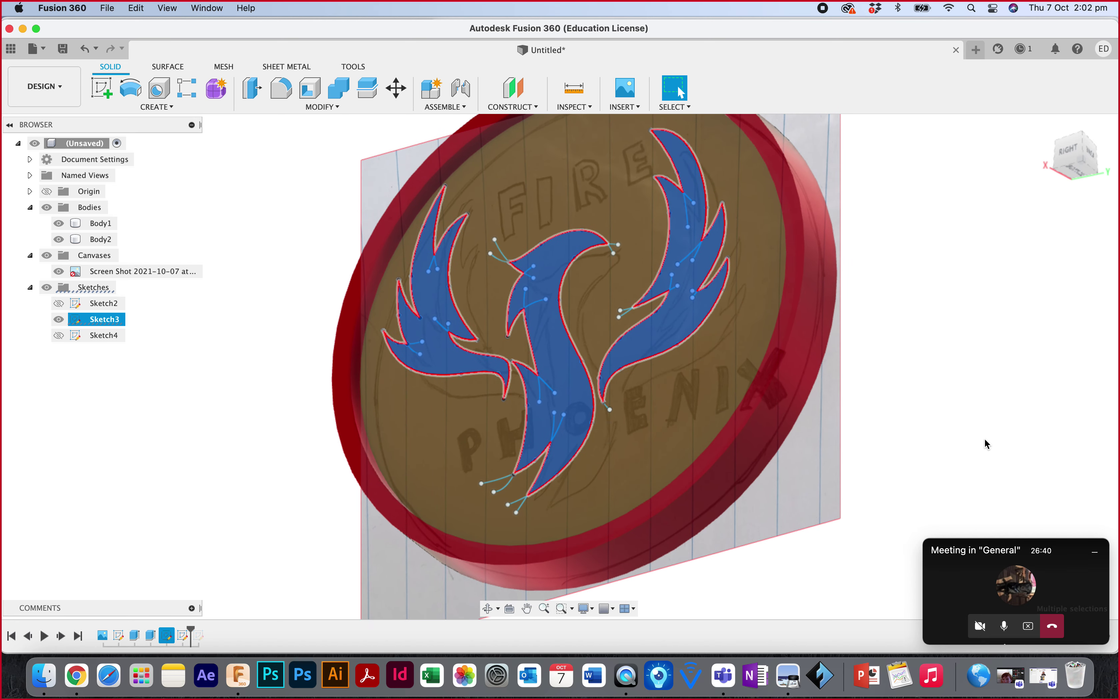
key(e)
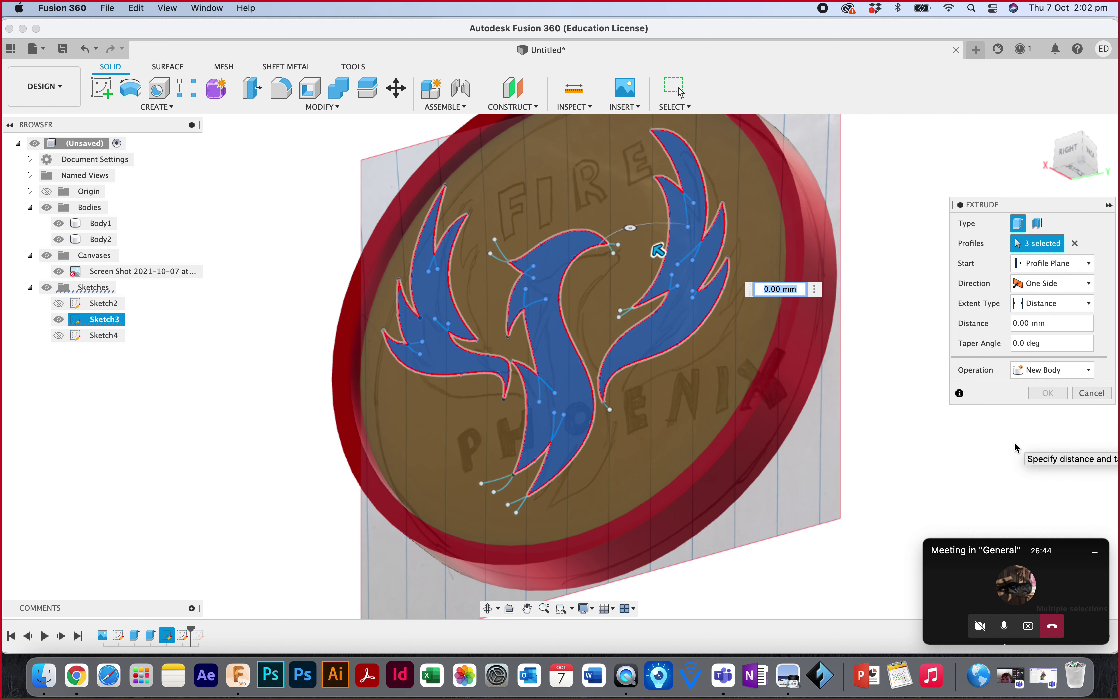
text(4)
click(1039, 371)
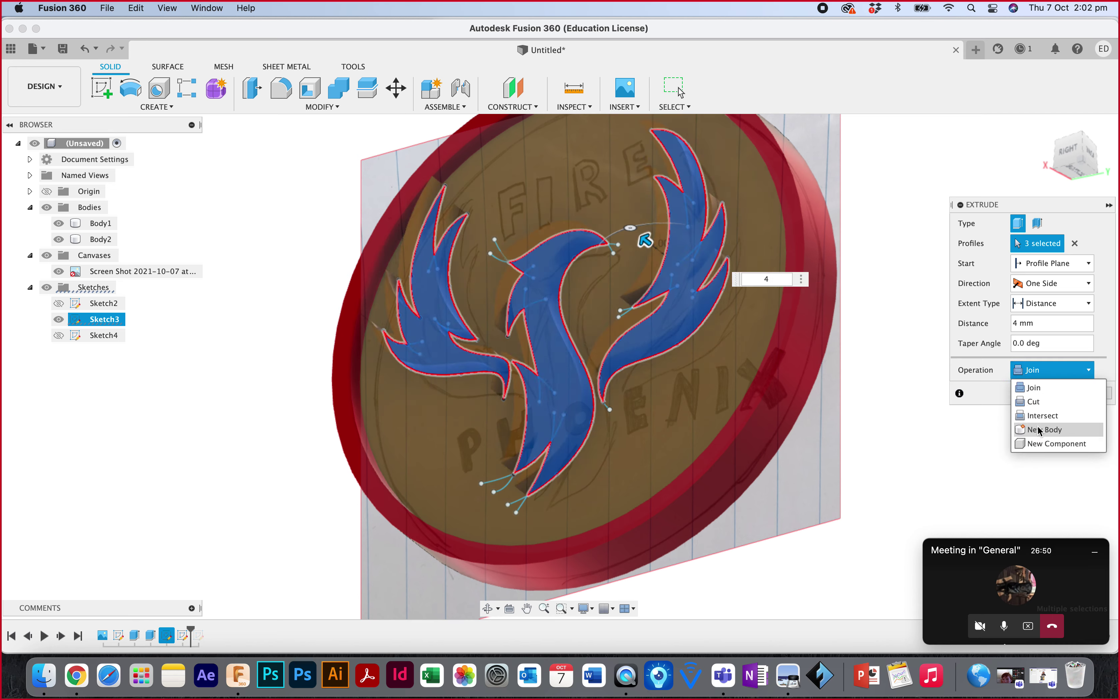
click(1040, 429)
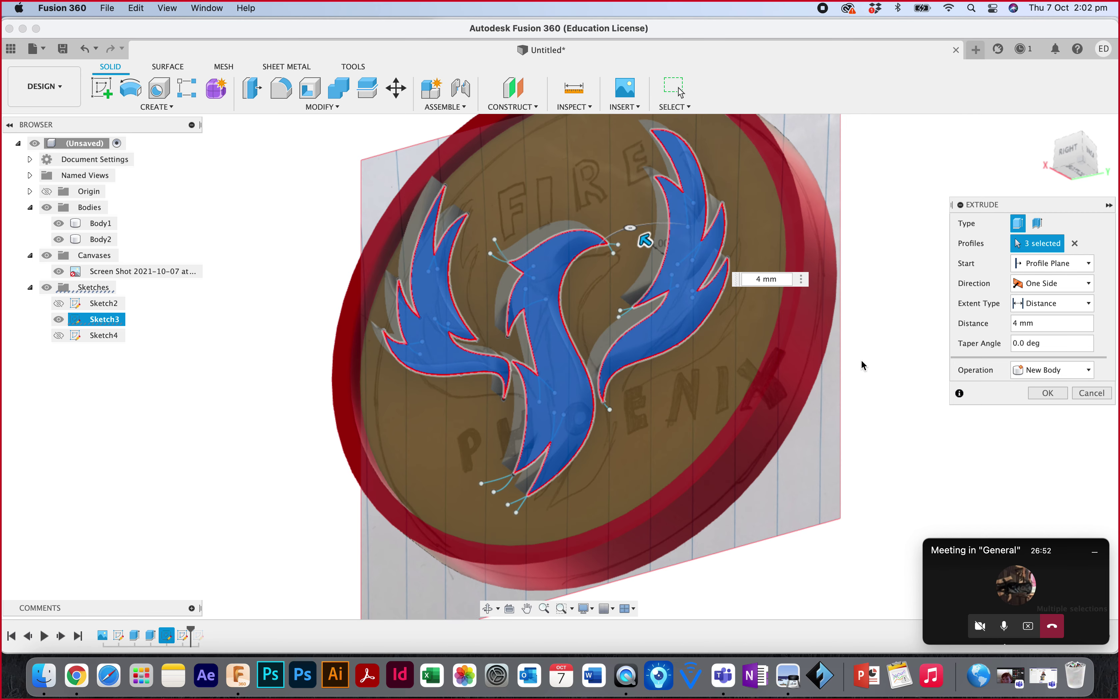
click(1029, 395)
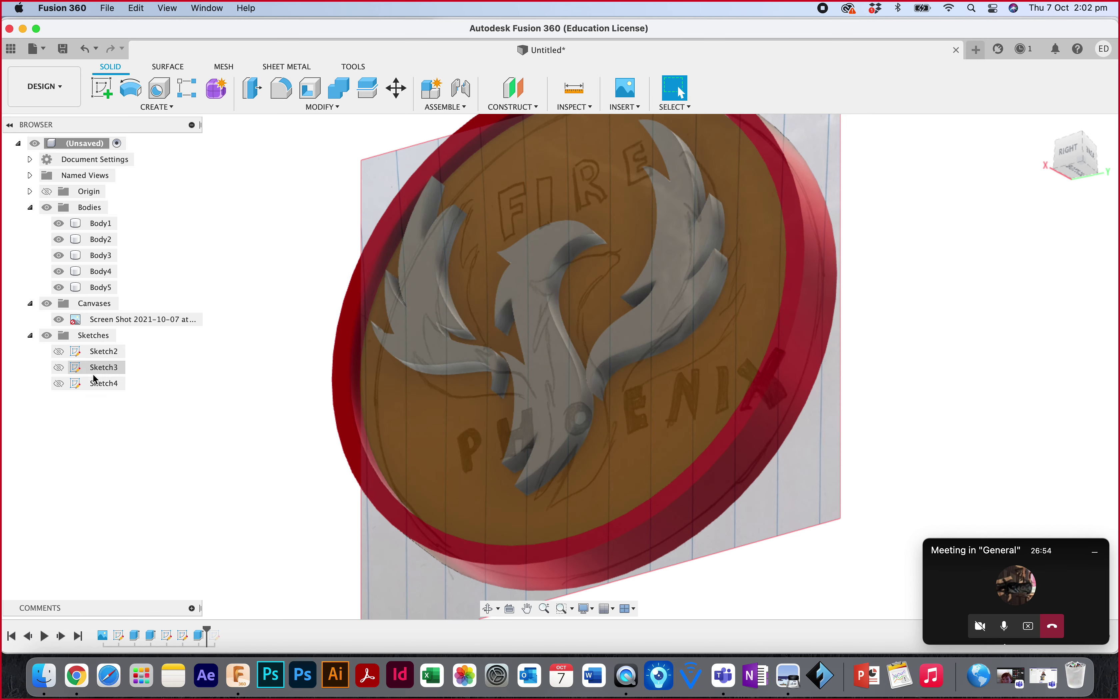
Hide the reference canvas and view the whole medallion with the raised phoenix.
click(58, 319)
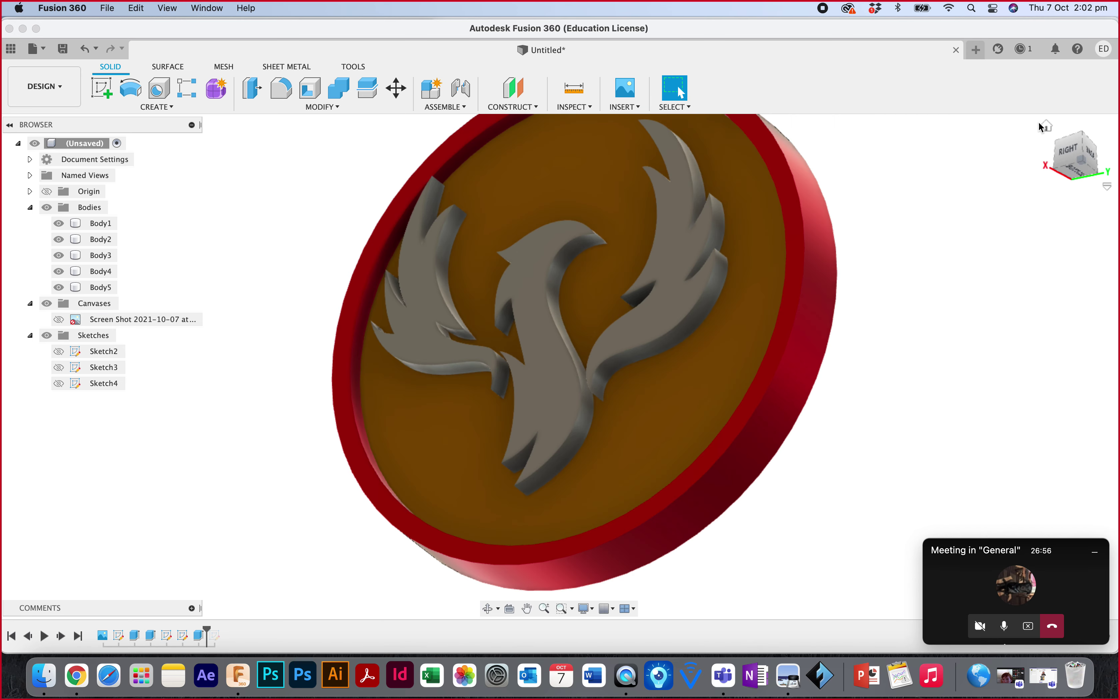
click(1047, 126)
shift+middle_drag(1047, 126, 1014, 127)
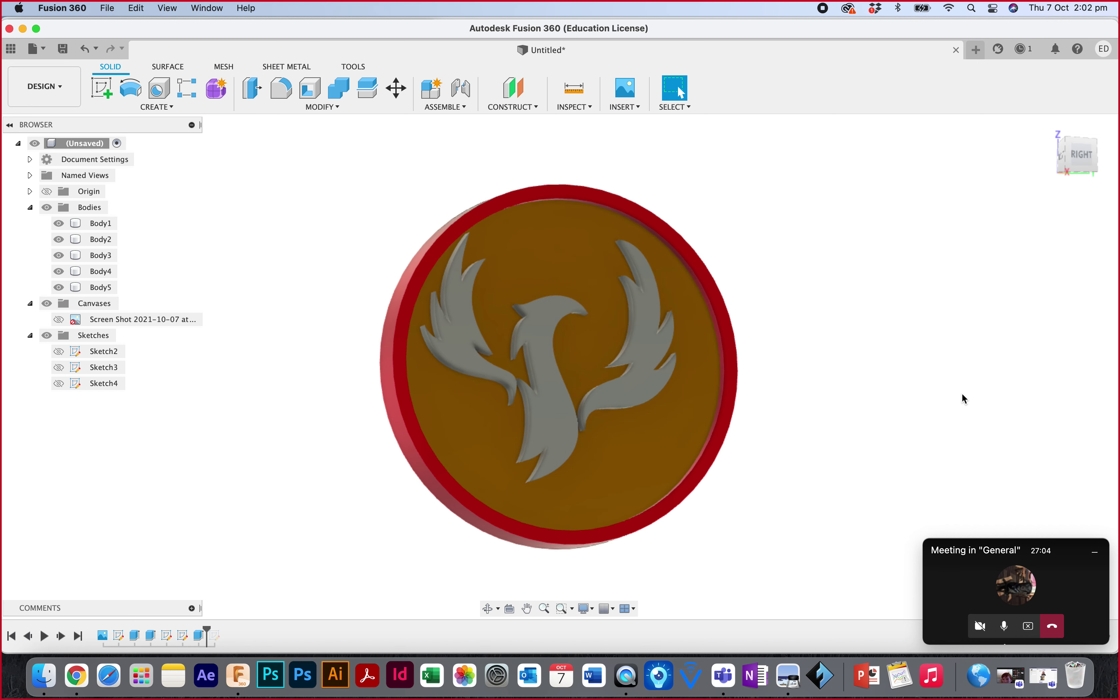
Apply the Gold - Polished metal appearance to the right wing, phoenix body and left wing.
key(a)
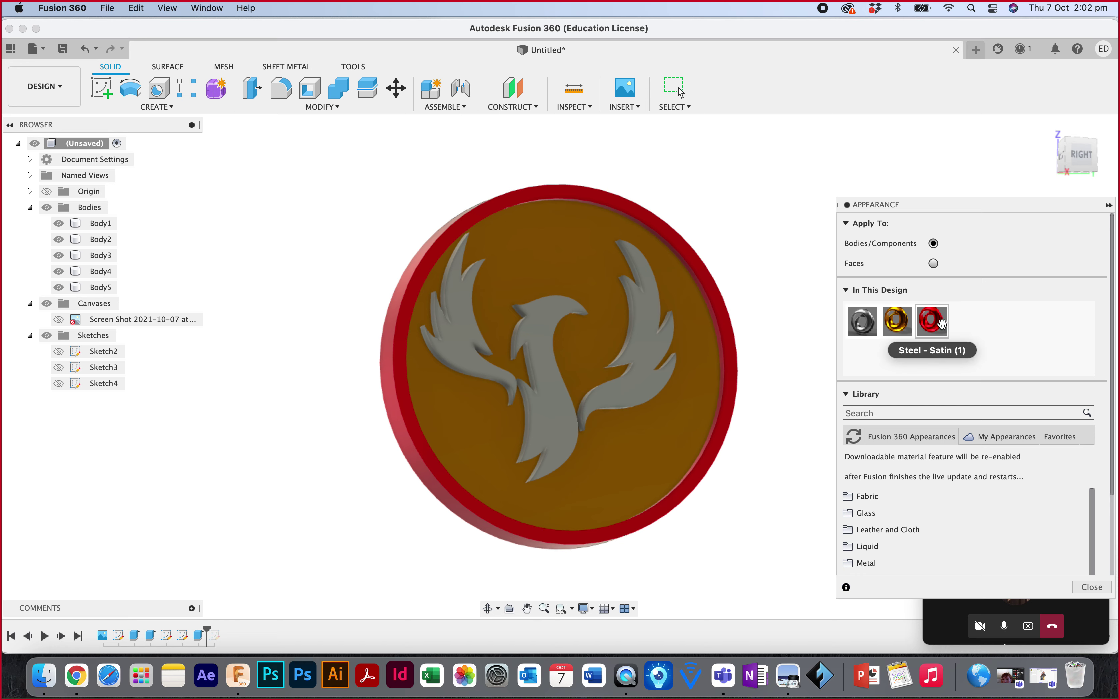
scroll(922, 444, down, 3)
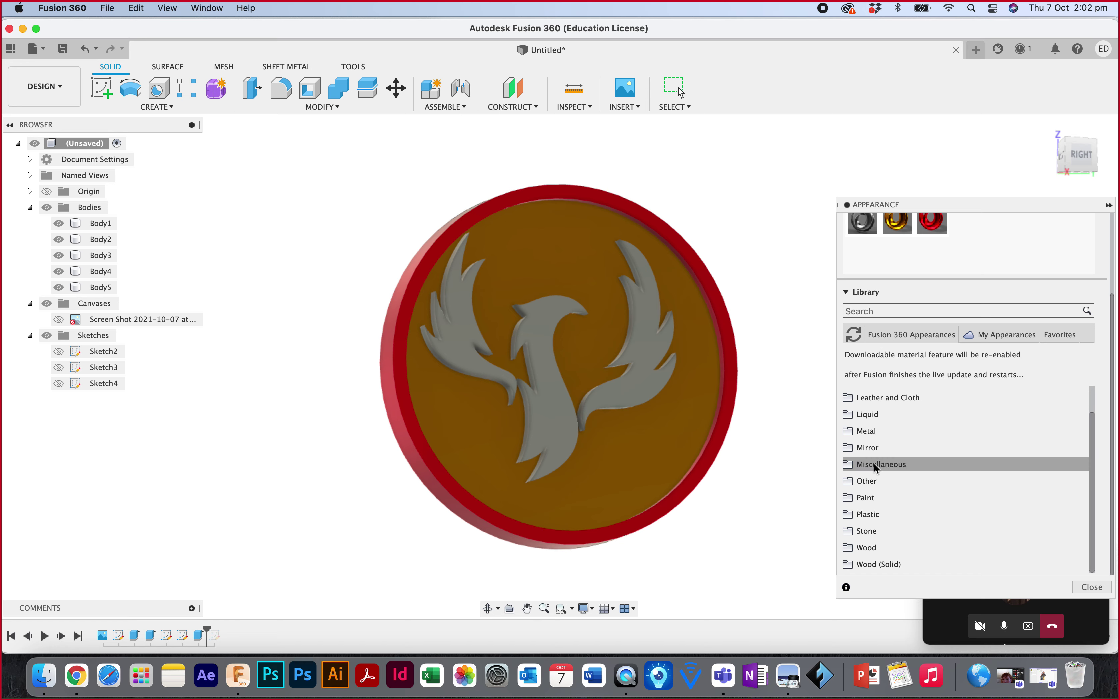
click(850, 436)
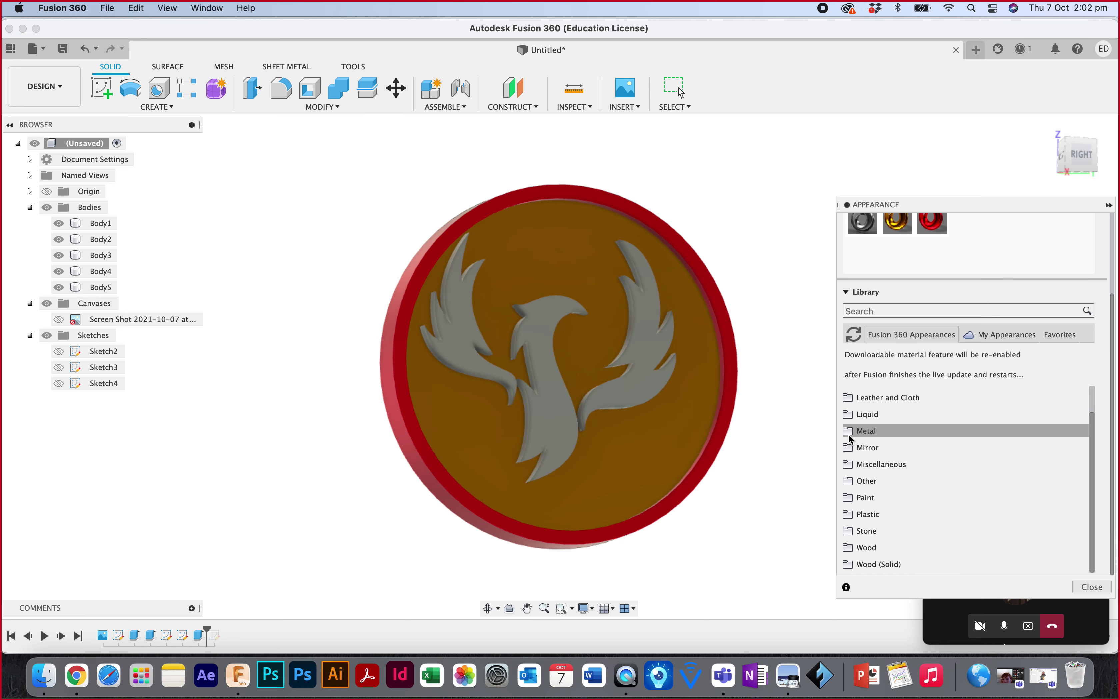
scroll(912, 459, down, 2)
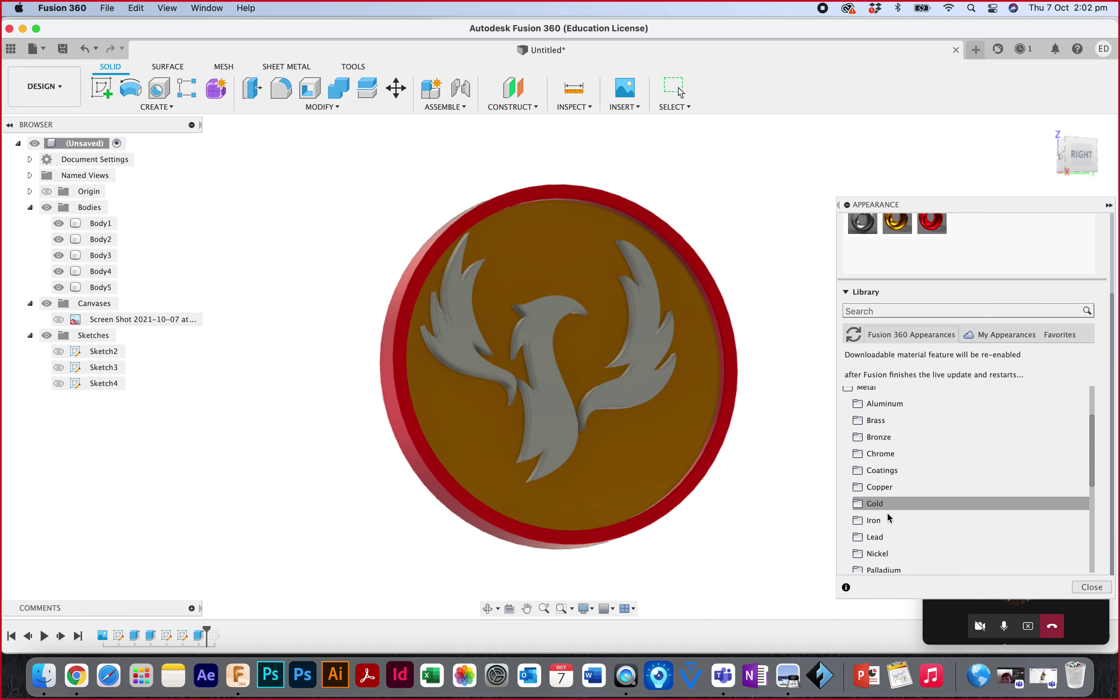
click(860, 503)
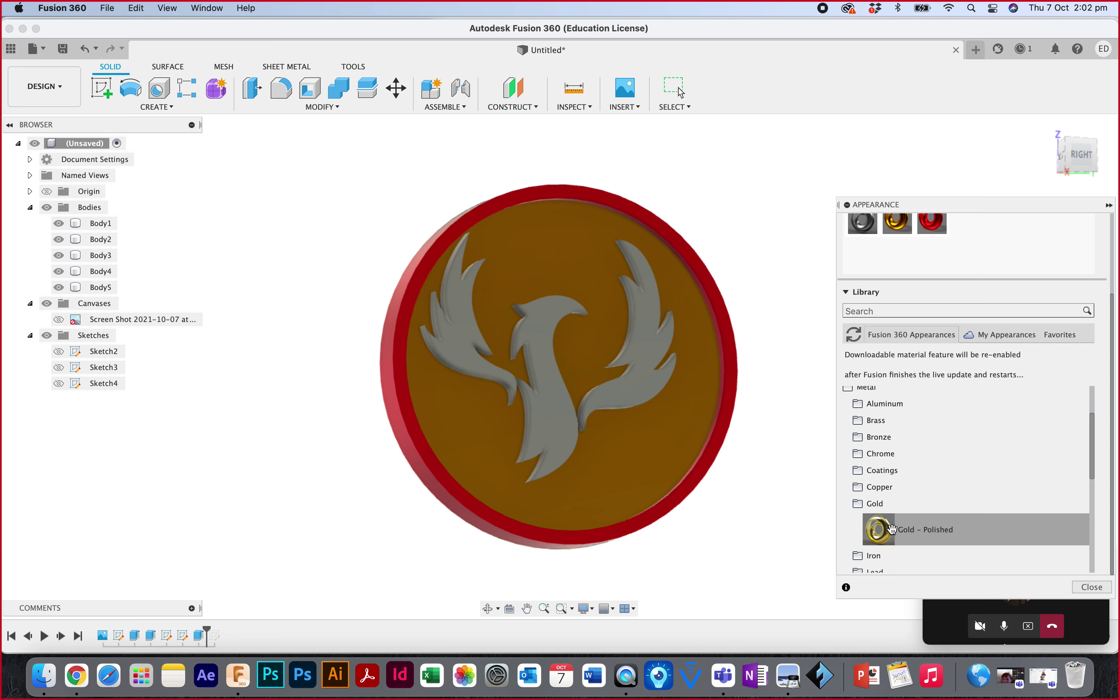
drag(892, 530, 641, 376)
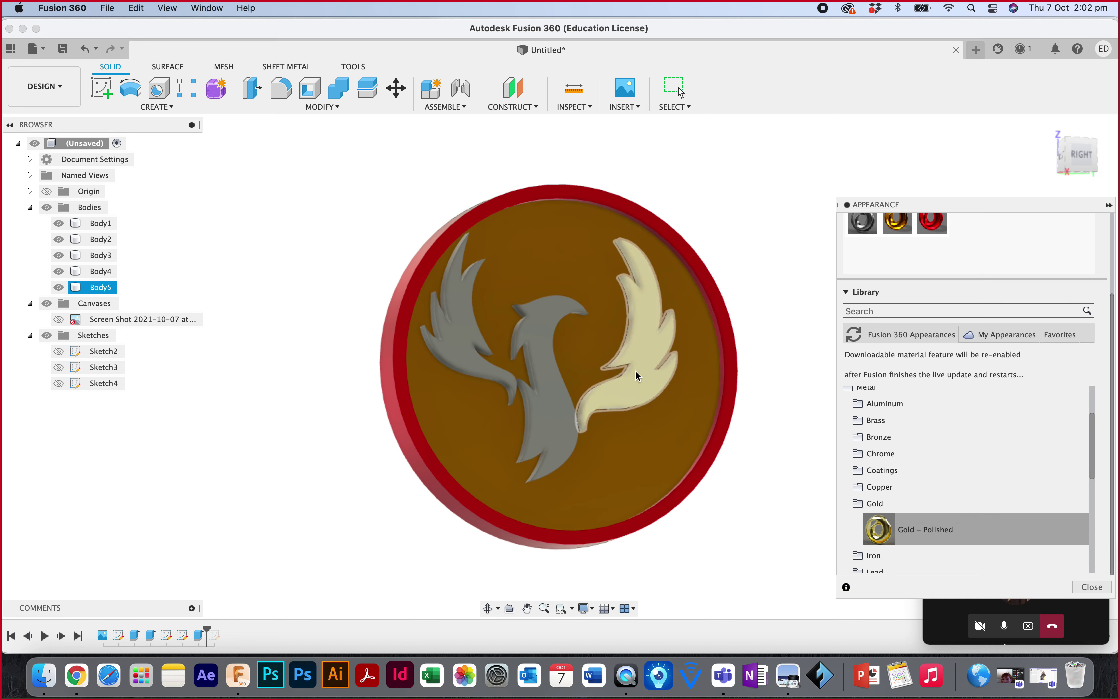
drag(875, 526, 551, 397)
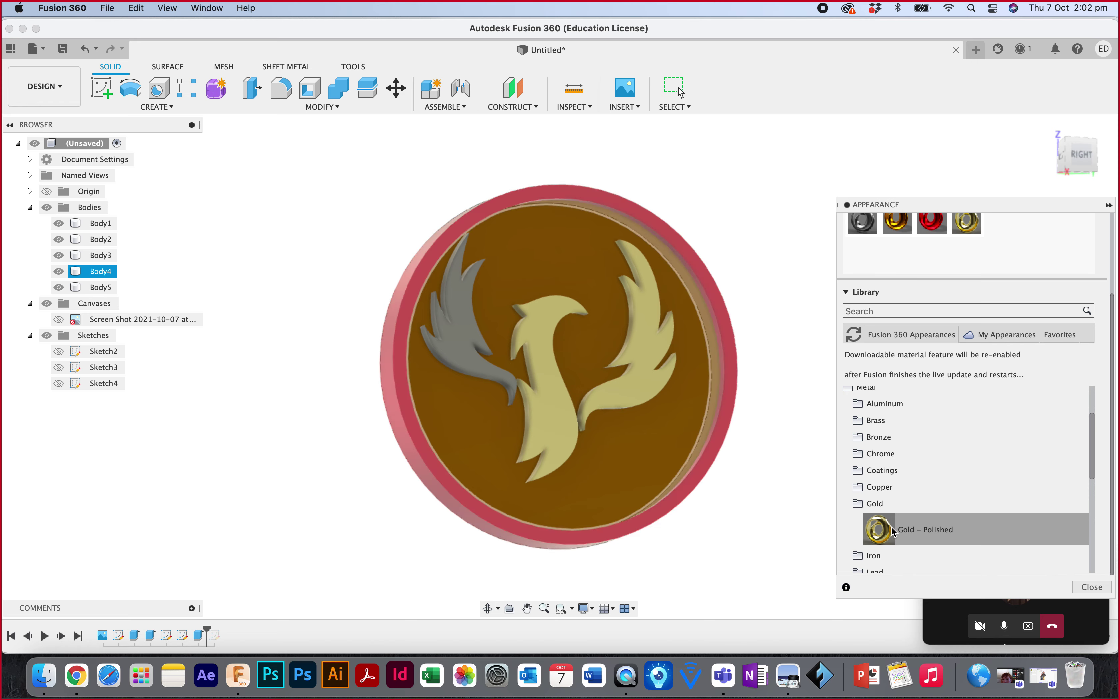
drag(893, 515, 445, 333)
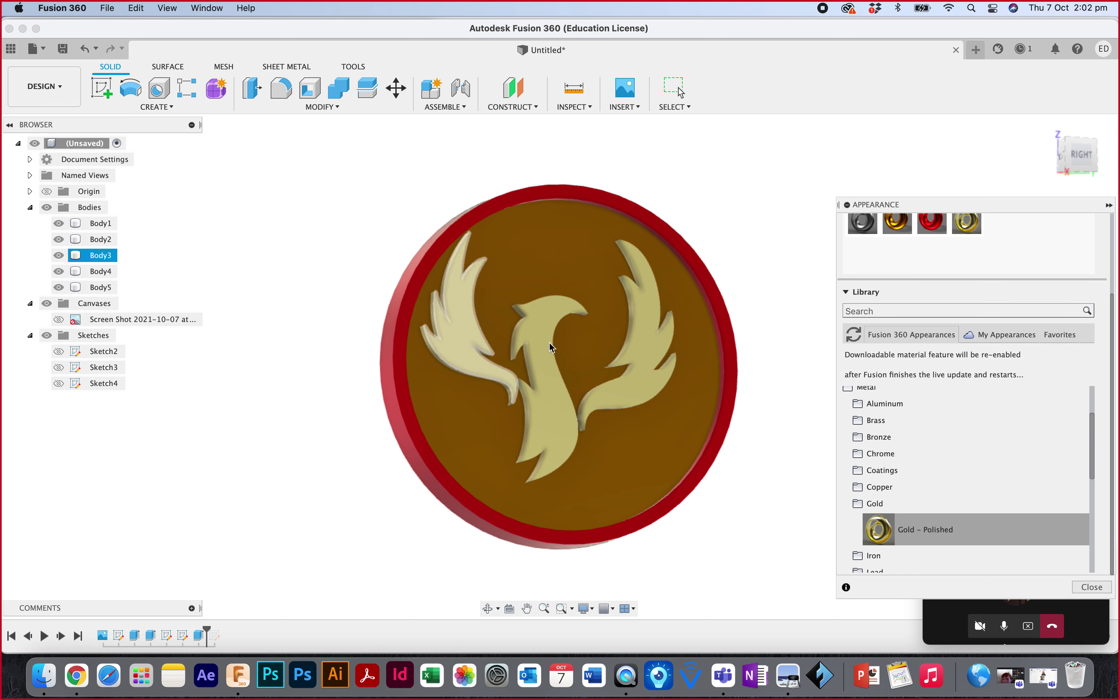
Apply the Brass - Old metal appearance to the phoenix body, right wing and left wing.
click(864, 440)
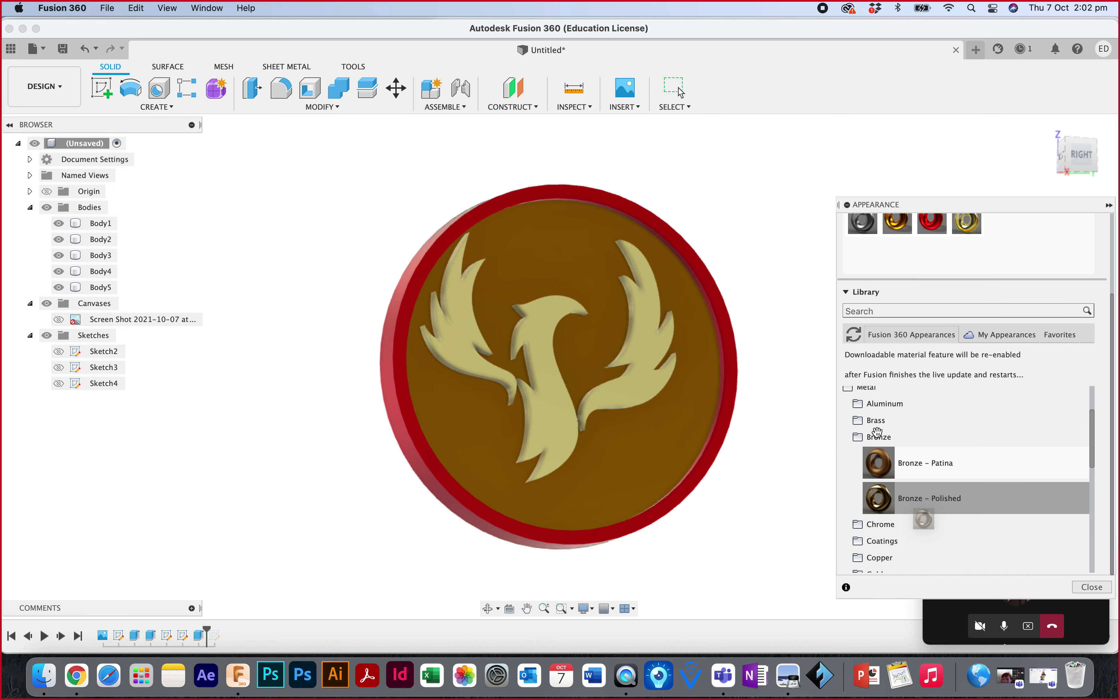
click(857, 423)
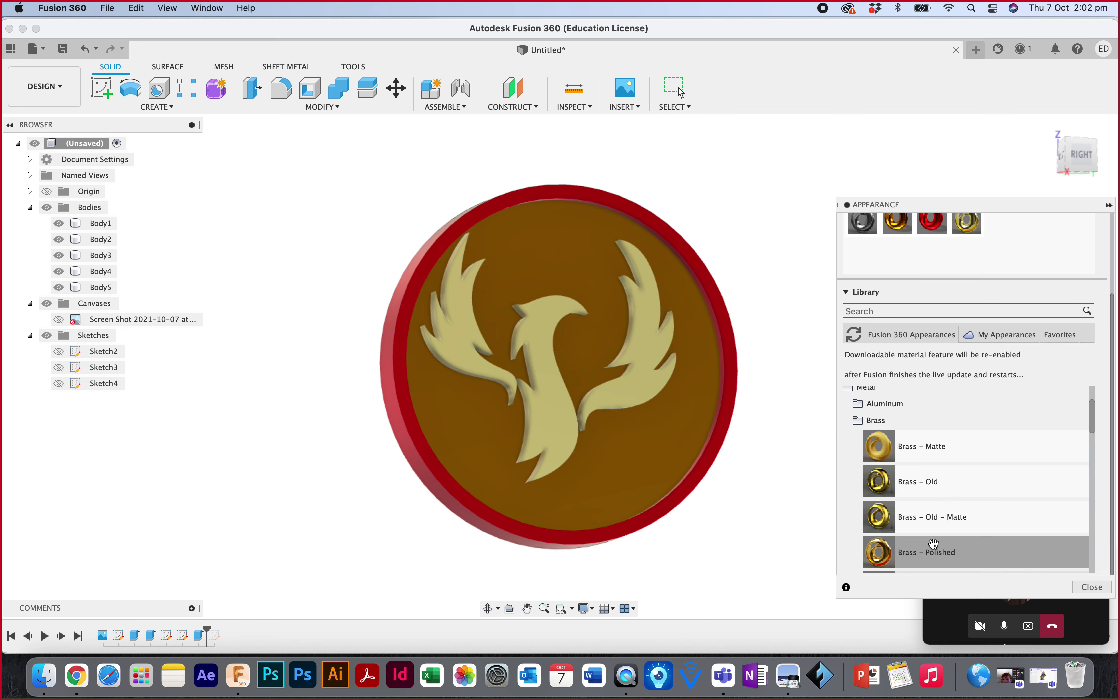
drag(893, 490, 562, 422)
drag(875, 483, 662, 368)
drag(883, 497, 458, 345)
scroll(925, 440, down, 15)
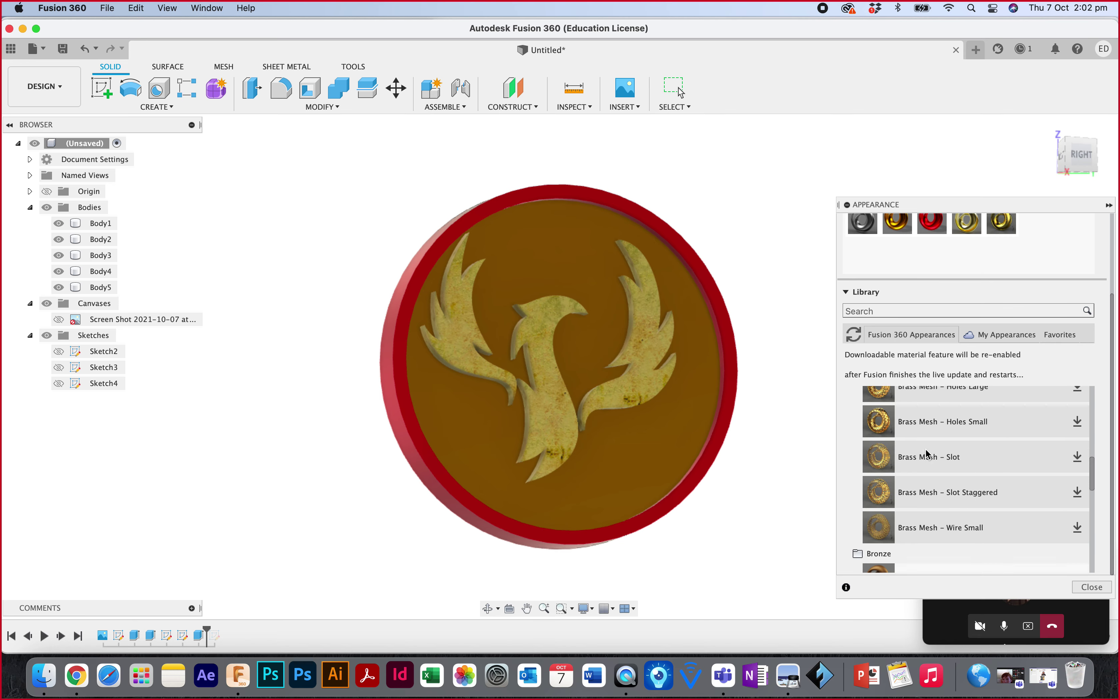
Duplicate the Steel - Satin appearance, recolor the copy near black, and apply it to the disc behind the phoenix.
scroll(921, 472, up, 15)
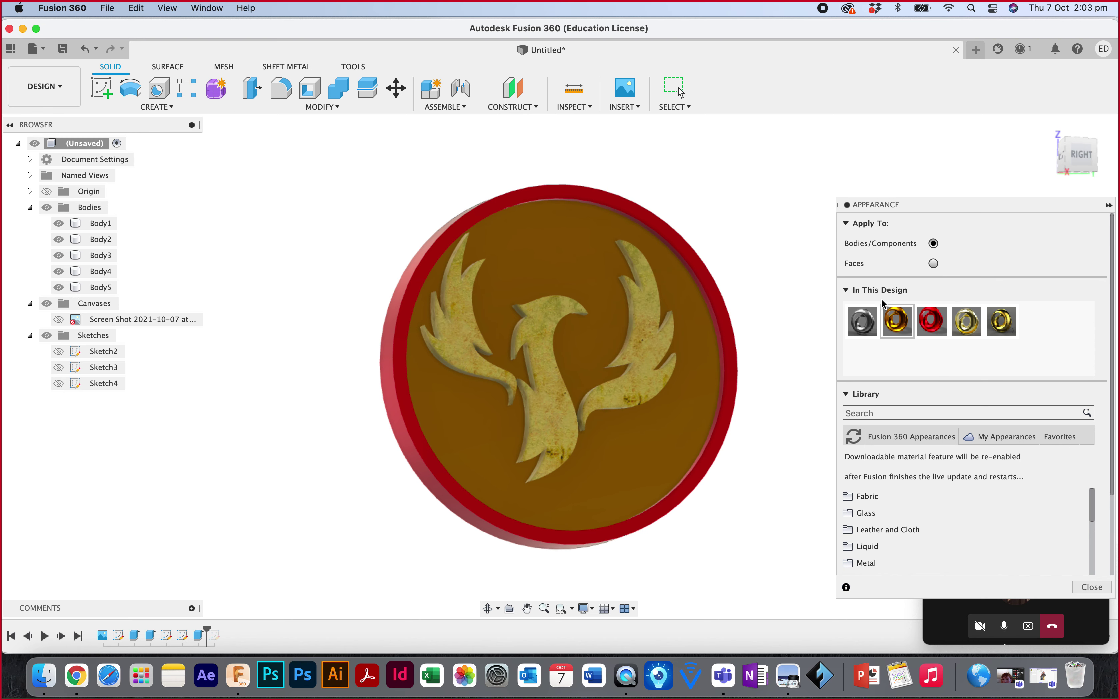
right_click(863, 324)
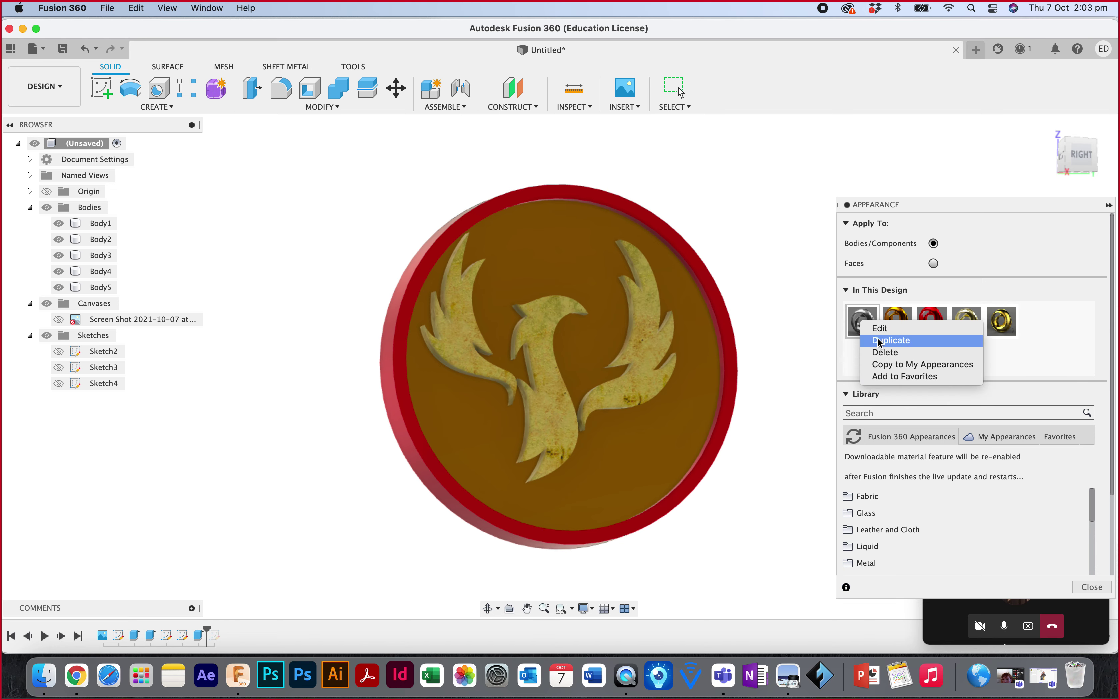
click(881, 340)
double_click(1039, 324)
mouse_move(818, 283)
mouse_down()
mouse_move(812, 293)
mouse_move(712, 282)
mouse_move(804, 262)
mouse_move(705, 339)
mouse_up()
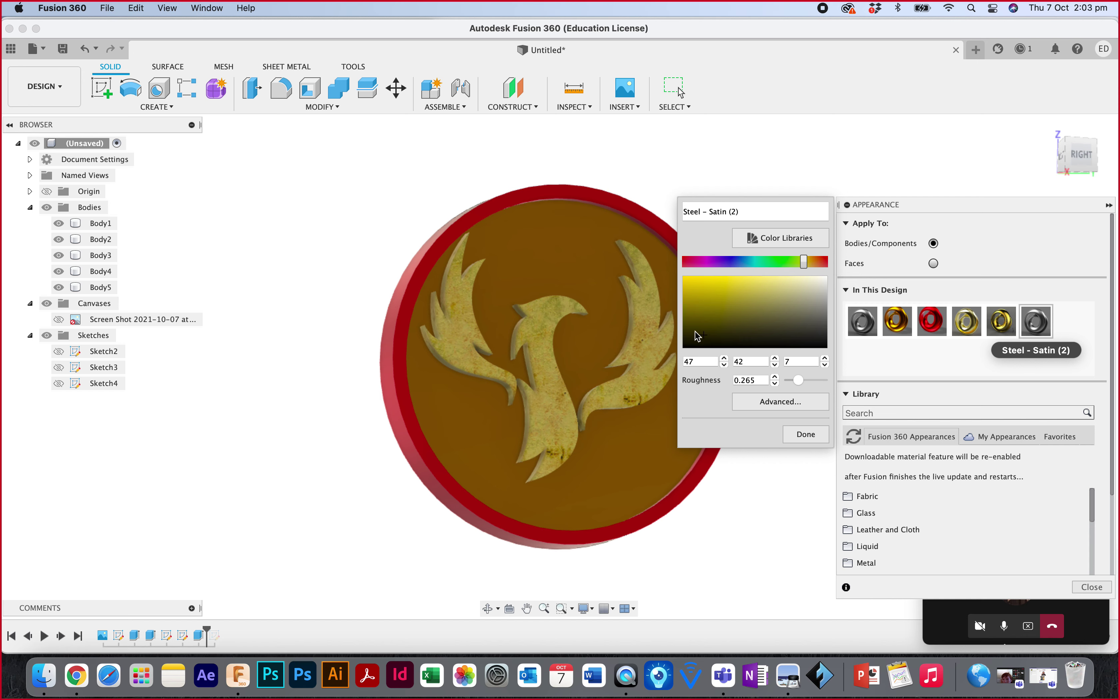
click(806, 435)
drag(1045, 333, 704, 393)
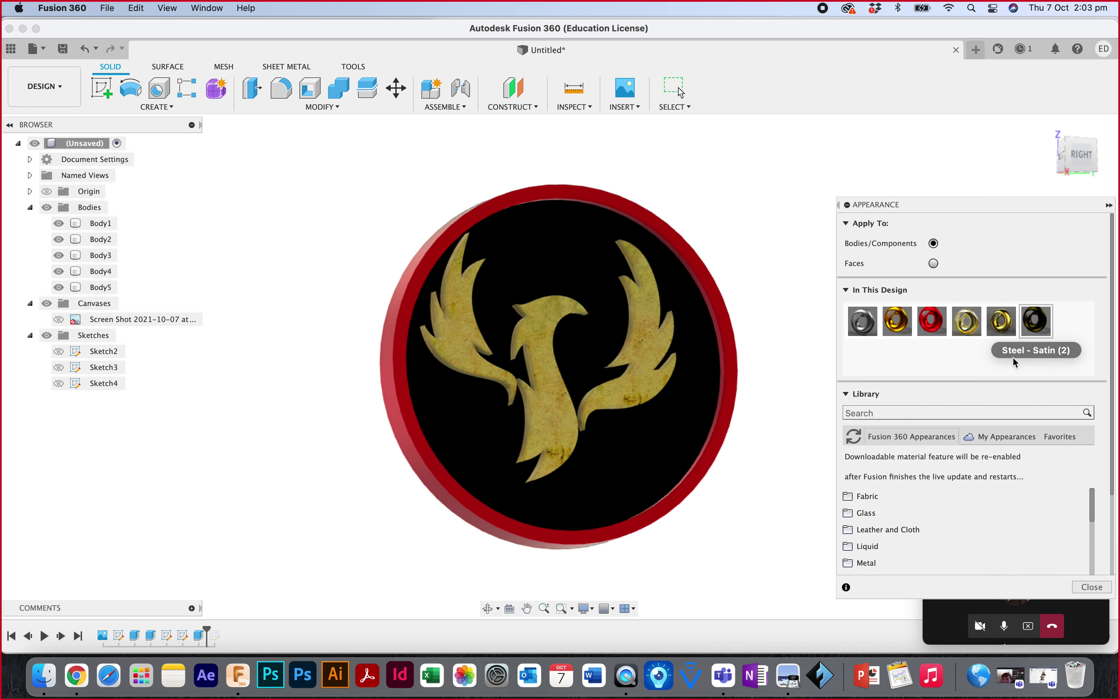
Apply the existing orange-gold Steel - Satin (1) (1) appearance to the right wing, phoenix body and left wing.
drag(898, 321, 648, 361)
drag(898, 322, 580, 396)
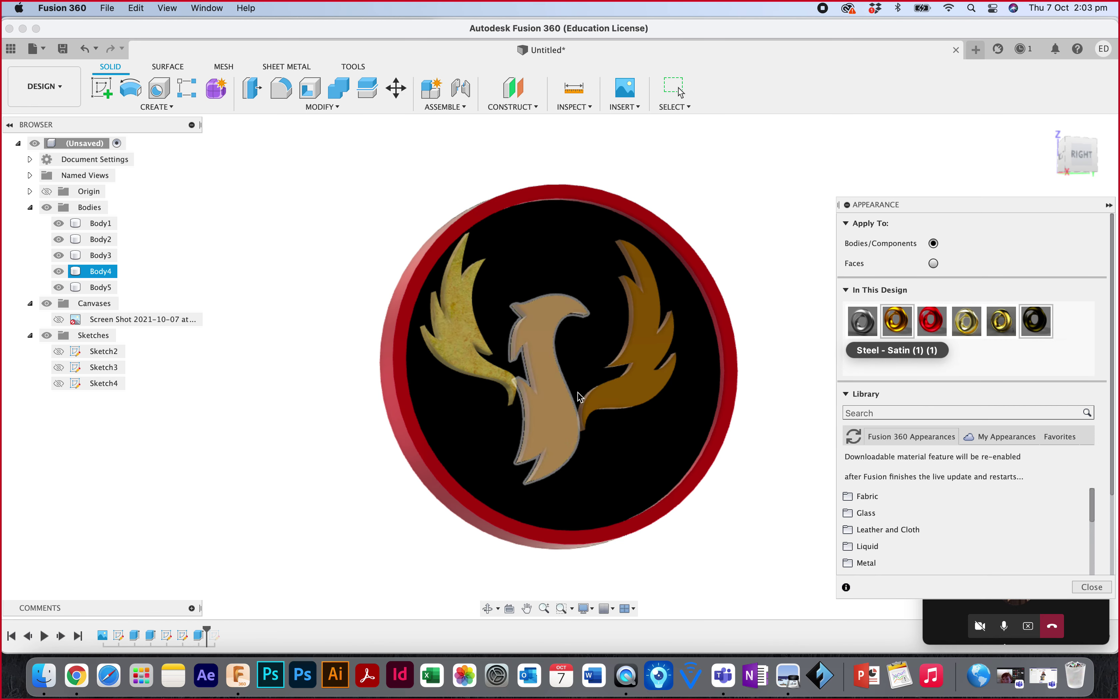
drag(897, 321, 477, 366)
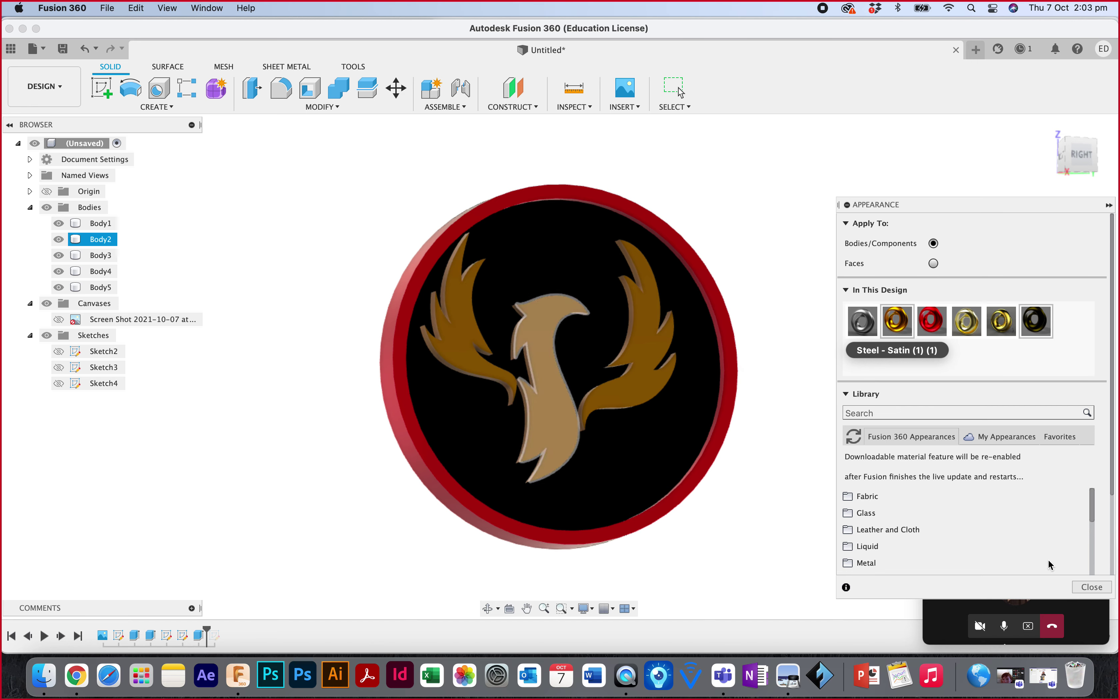
click(1092, 587)
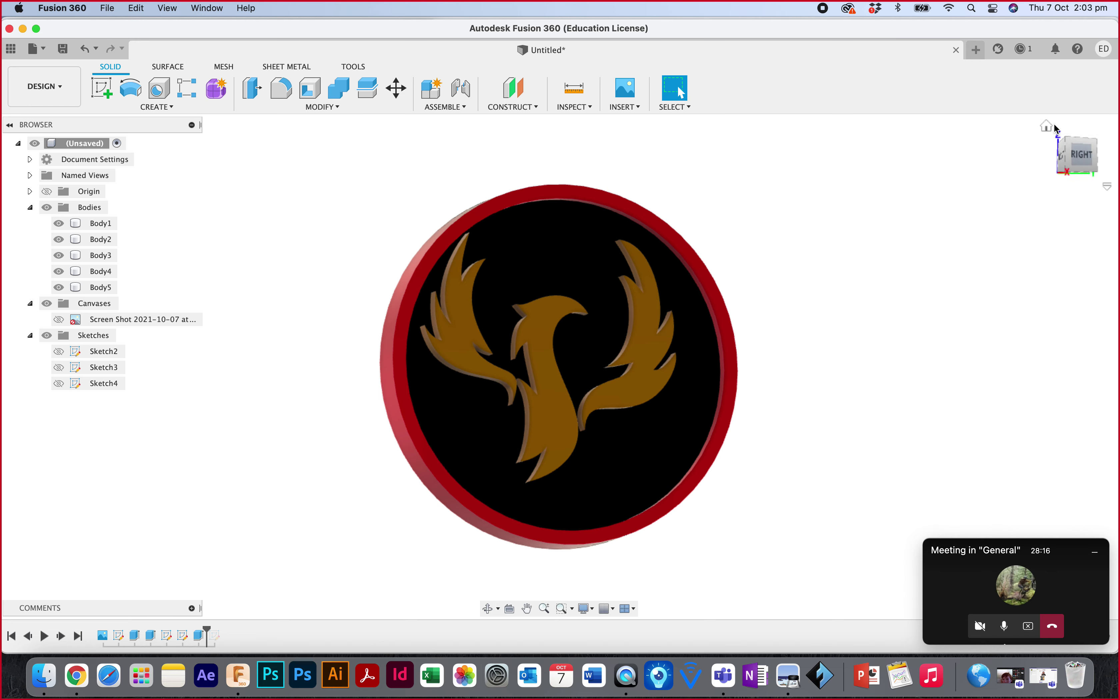
Toggle the reference canvas's visibility, leaving it hidden, and inspect the medallion from the home view and a tilted front view.
click(1056, 127)
click(58, 319)
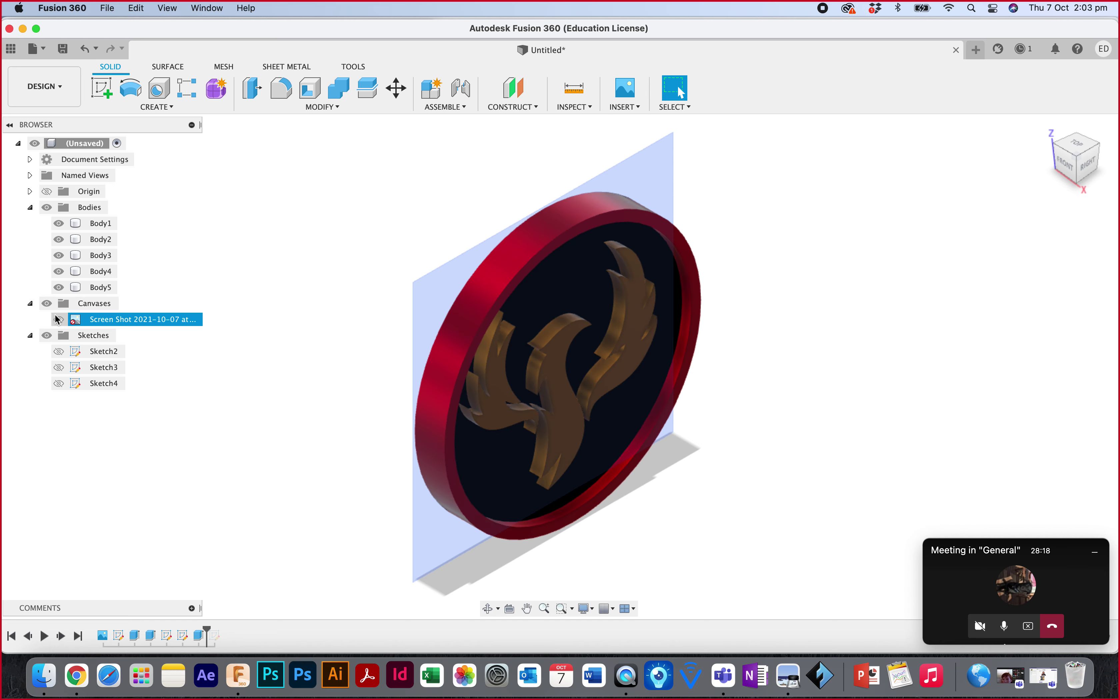
click(58, 320)
click(58, 320)
click(59, 320)
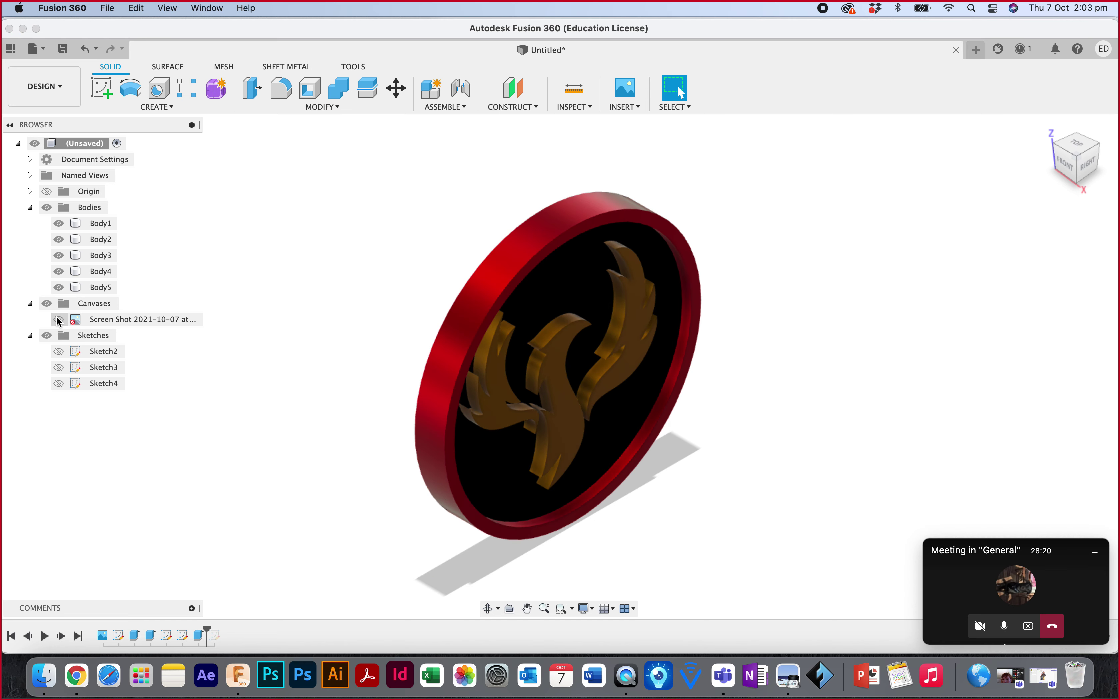
click(58, 321)
click(59, 320)
click(1100, 156)
shift+scroll(974, 116, down, 10)
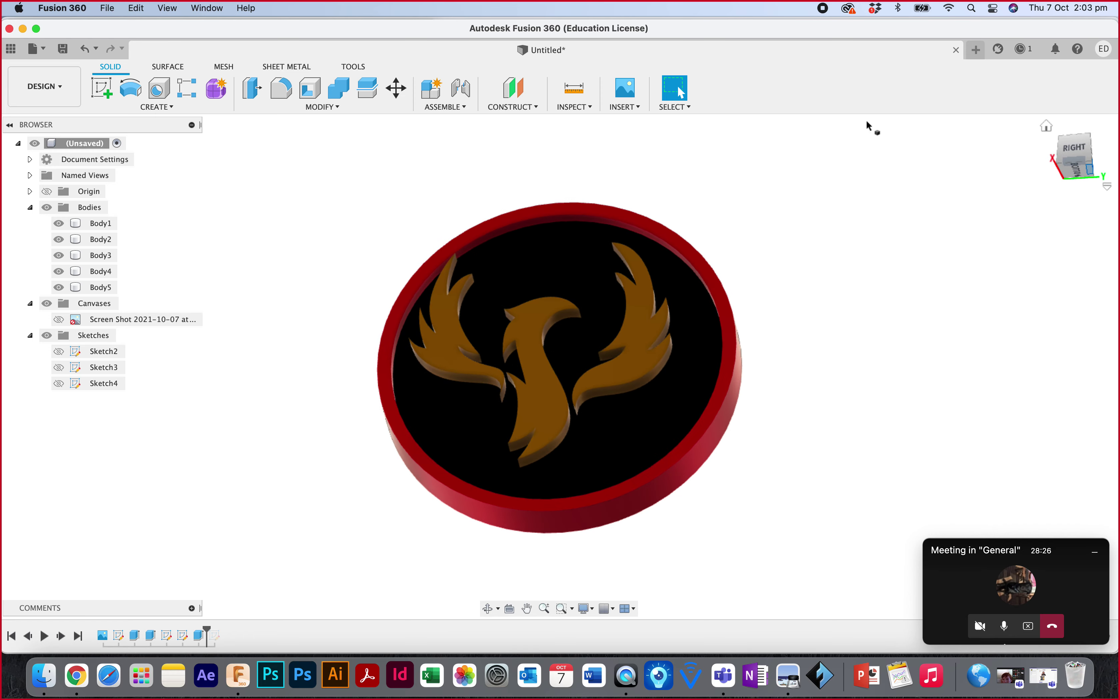
Switch to the Render workspace and orbit the medallion to show its front face at a slight angle.
click(47, 86)
click(60, 165)
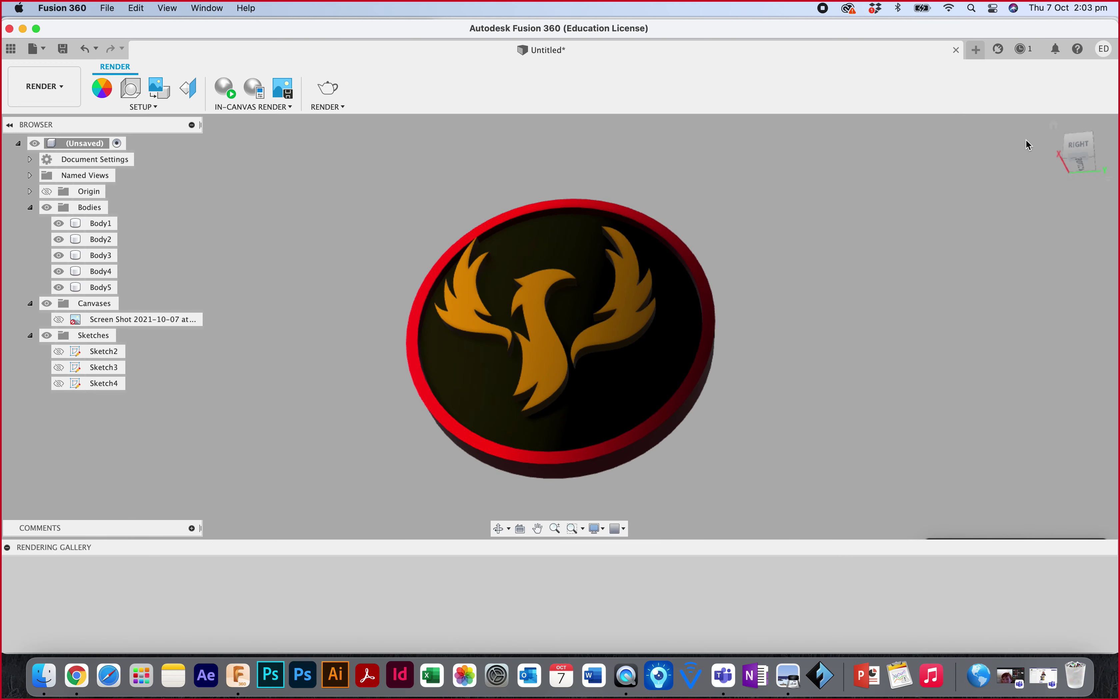
shift+scroll(1028, 146, down, 10)
shift+scroll(1030, 163, down, 10)
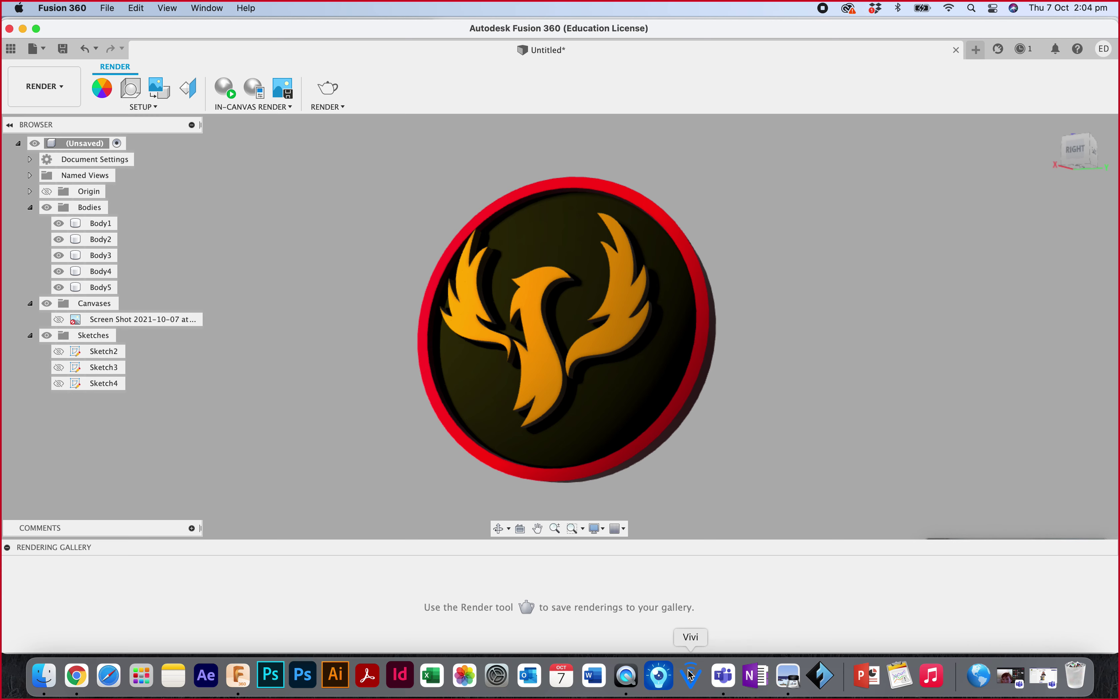
click(627, 677)
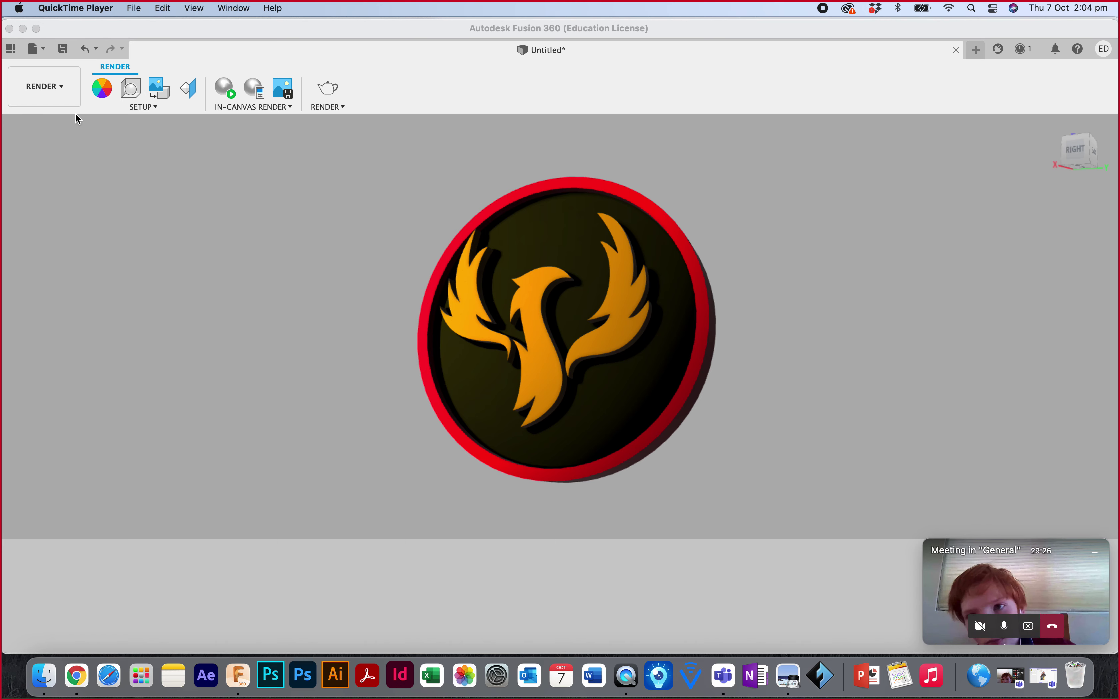
click(244, 282)
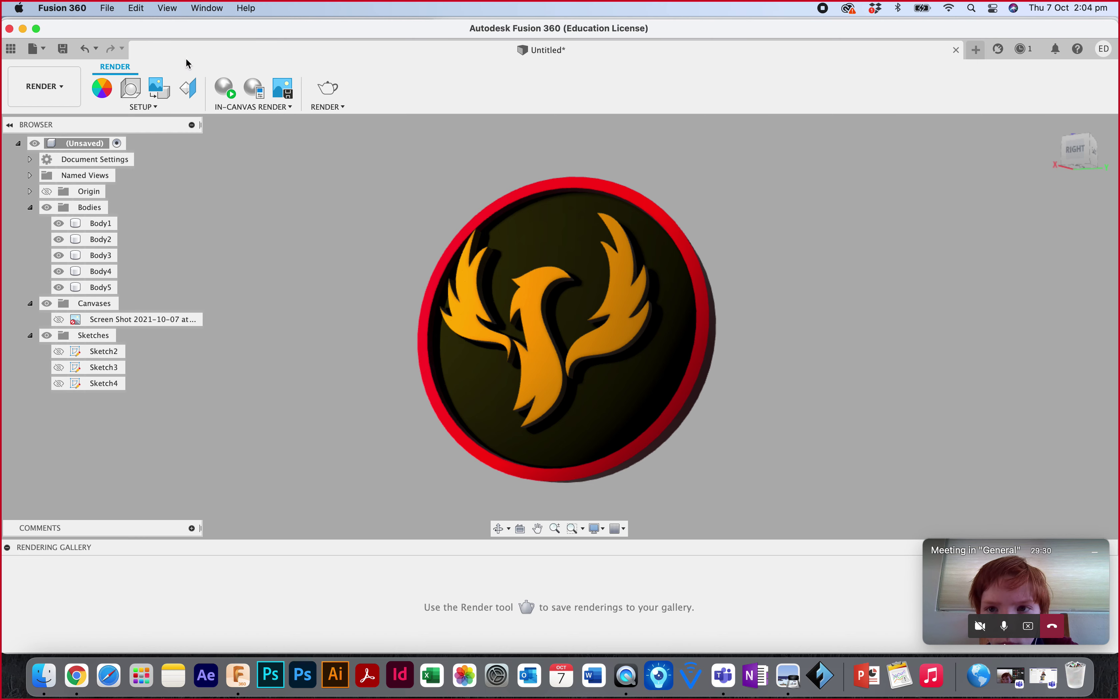
click(622, 674)
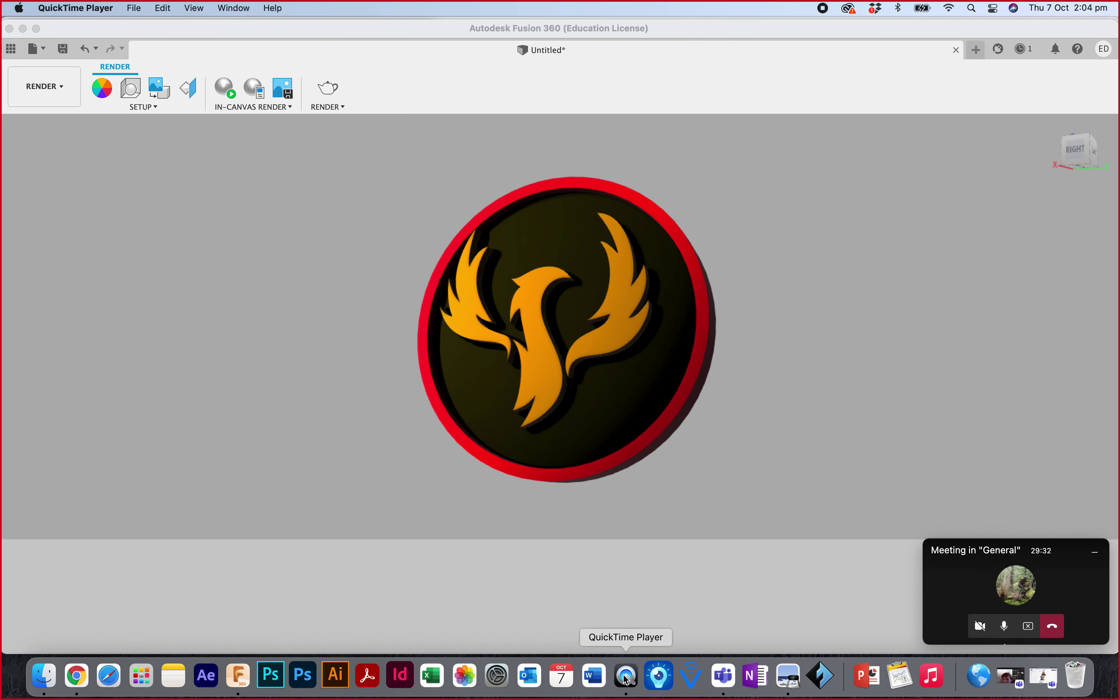
Switch to the Microsoft Teams meeting, mute the microphone, and minimize the meeting window.
click(965, 589)
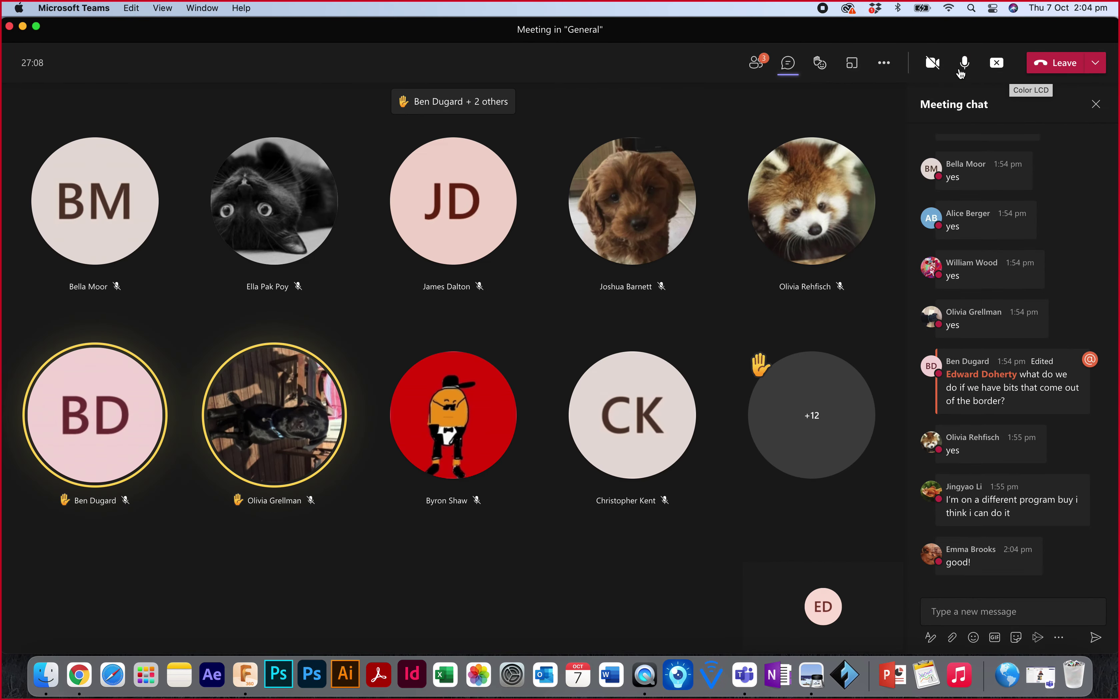
click(963, 67)
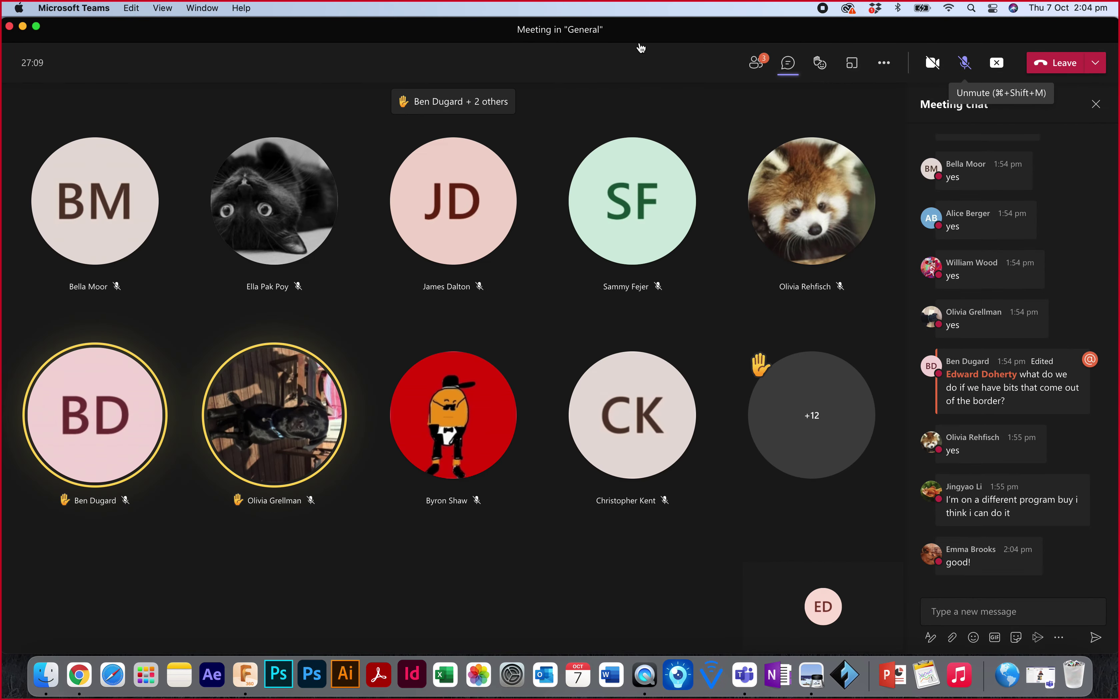
click(22, 26)
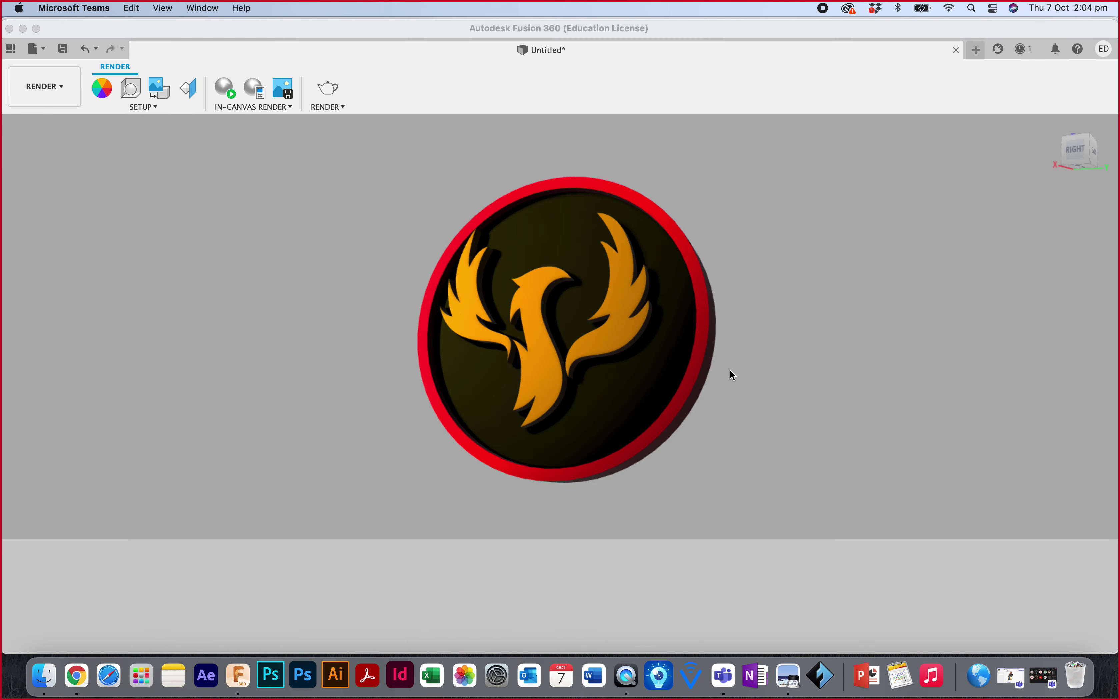